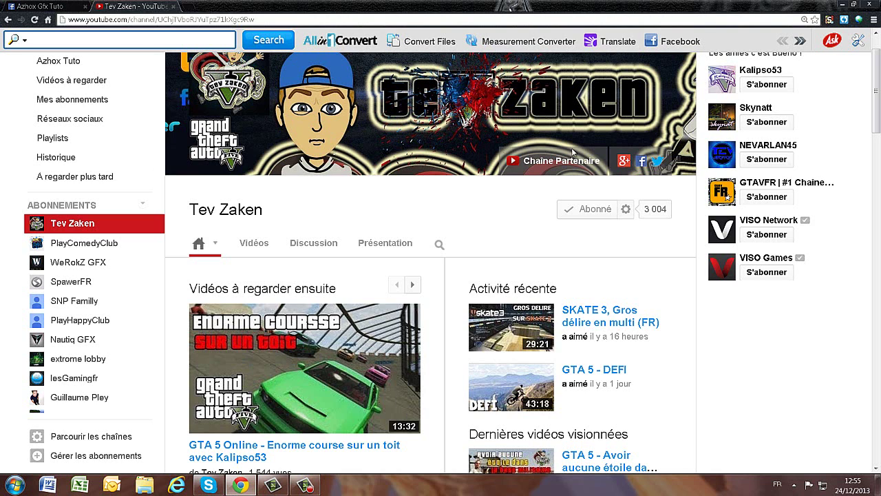
Review the YouTube channel page and the French Lobby Group cover photo on Facebook, closing the photo viewer.
drag(880, 113, 865, 76)
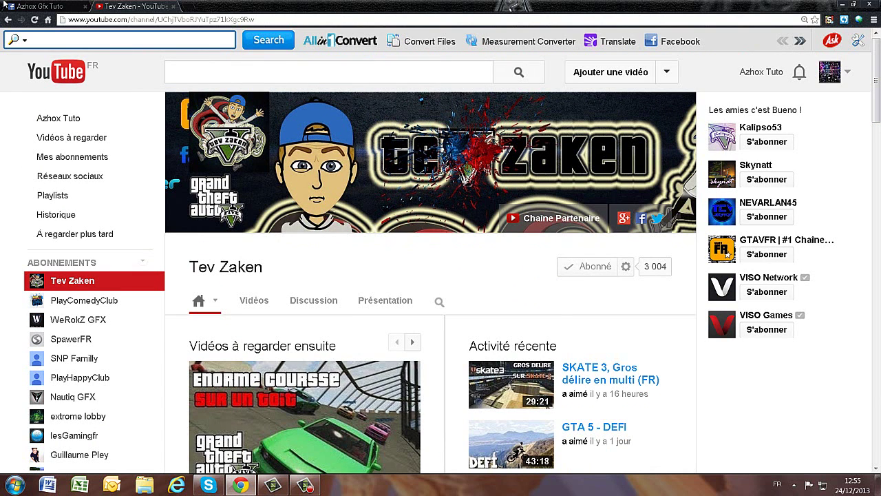
click(43, 7)
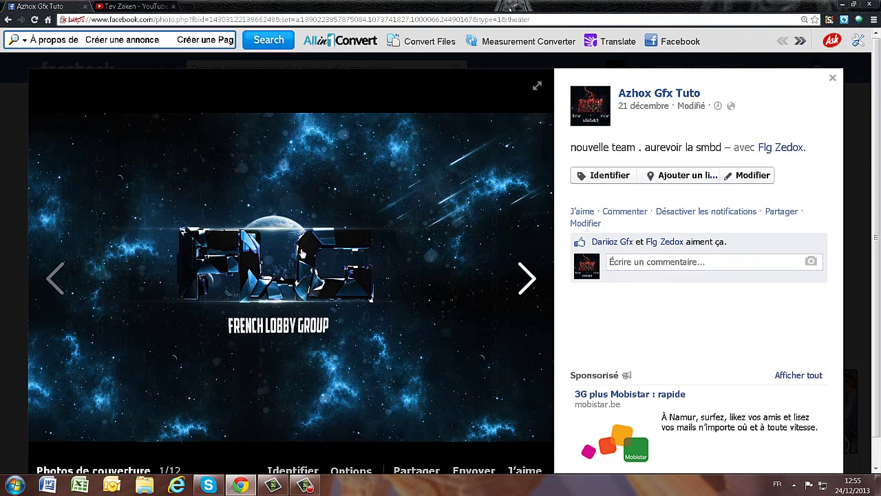
click(833, 78)
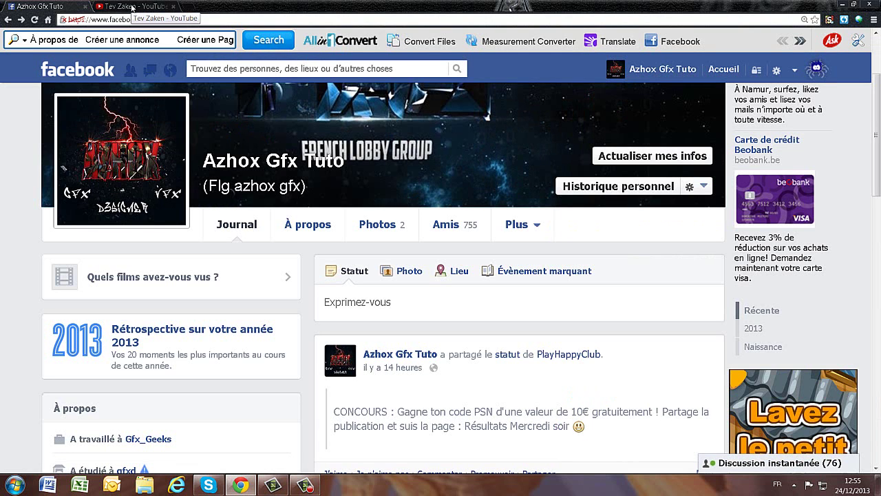
Open the pack c4d scene from the desktop's pack general folder in Cinema 4D and accept the missing-module warning.
click(841, 4)
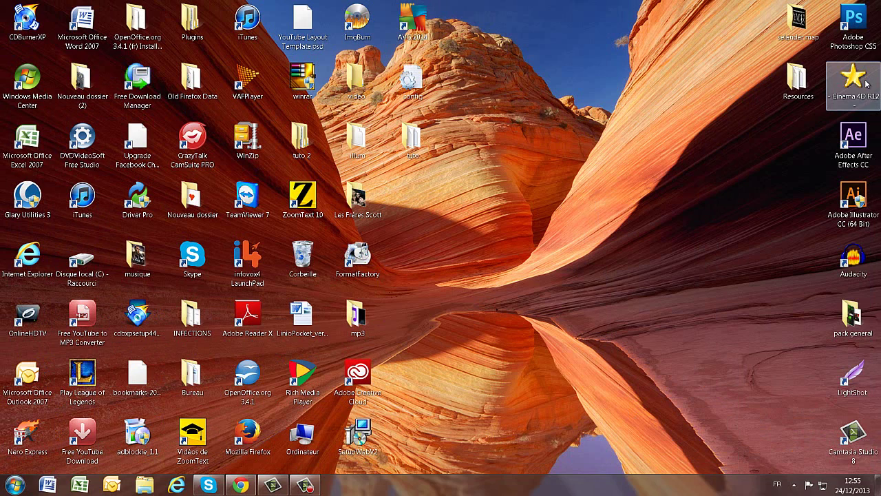
double_click(851, 317)
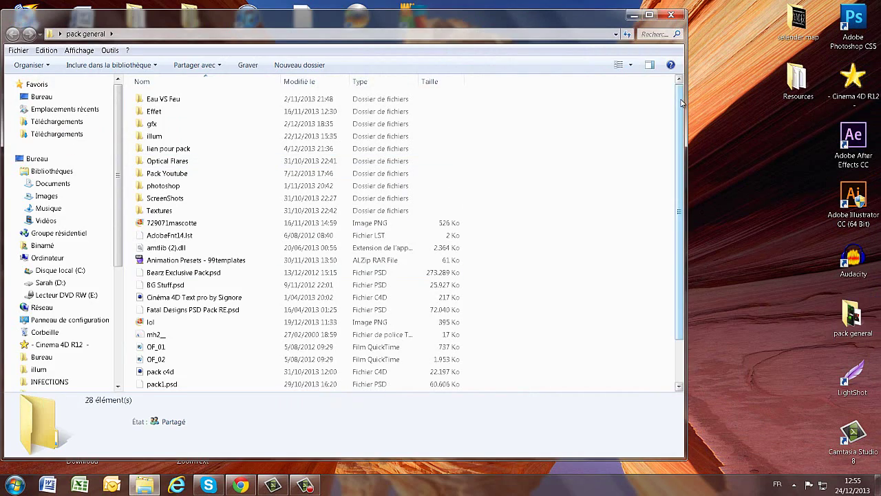
drag(681, 110, 659, 213)
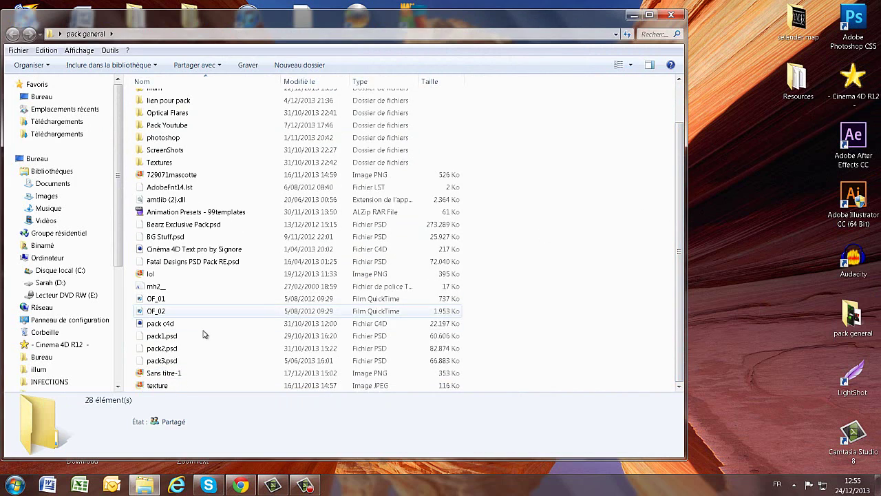
click(164, 324)
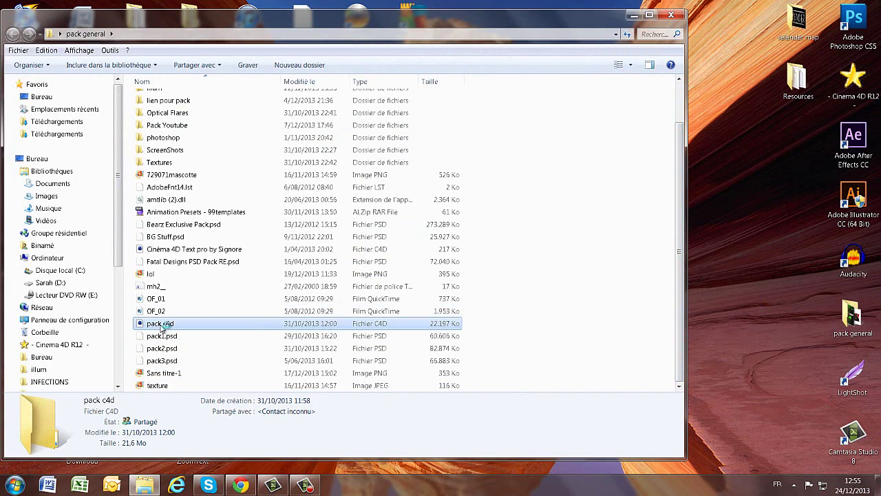
click(634, 15)
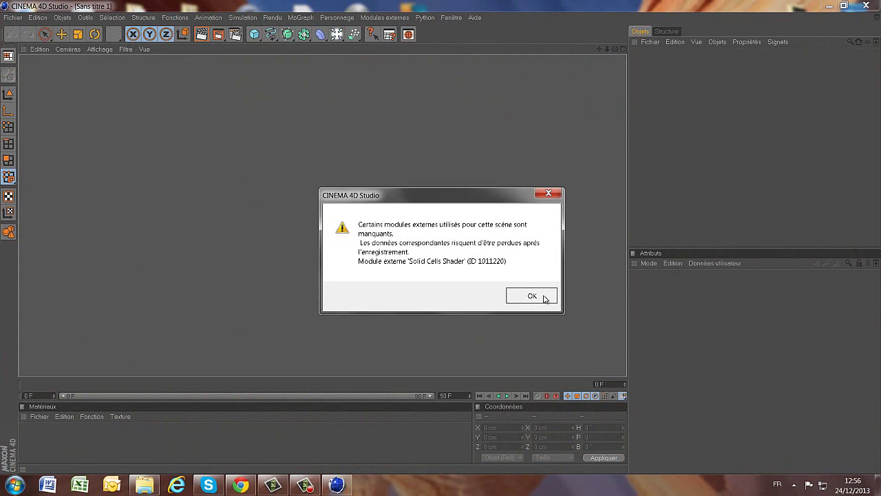
click(543, 297)
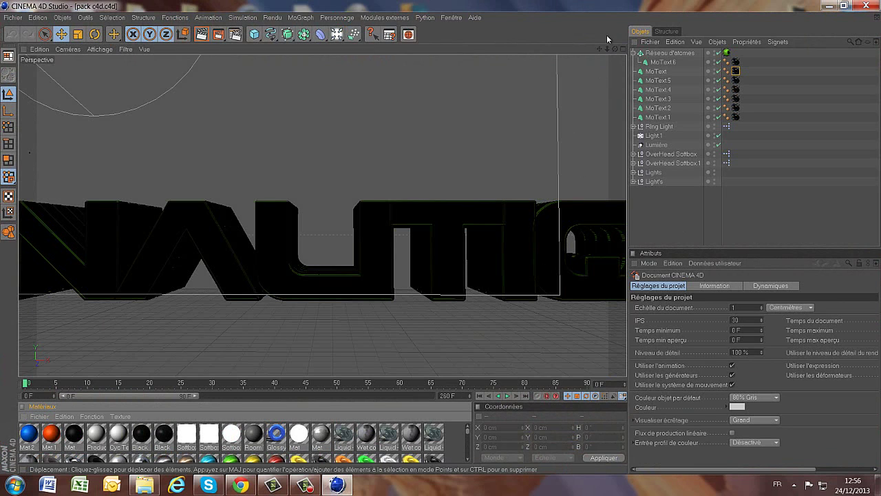
Delete the Réseau d'atomes object and all the existing MoText objects, keeping the lights and softboxes.
drag(608, 49, 441, 236)
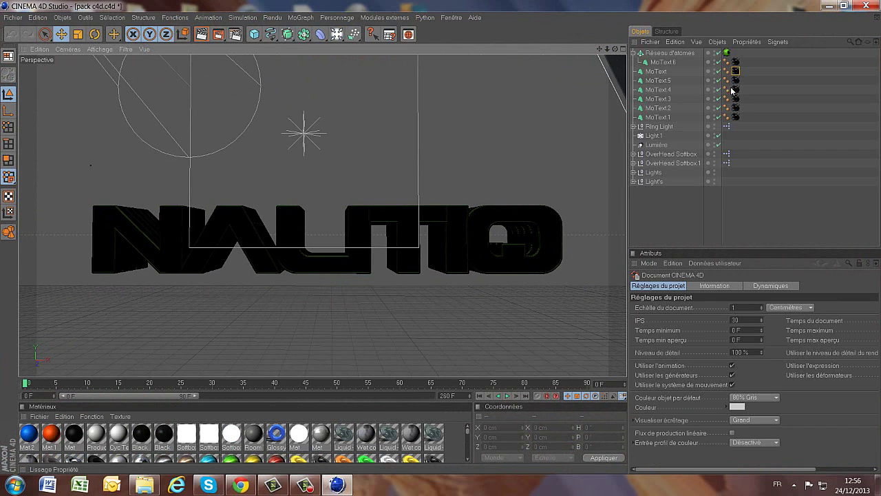
drag(760, 119, 688, 47)
click(676, 42)
click(689, 111)
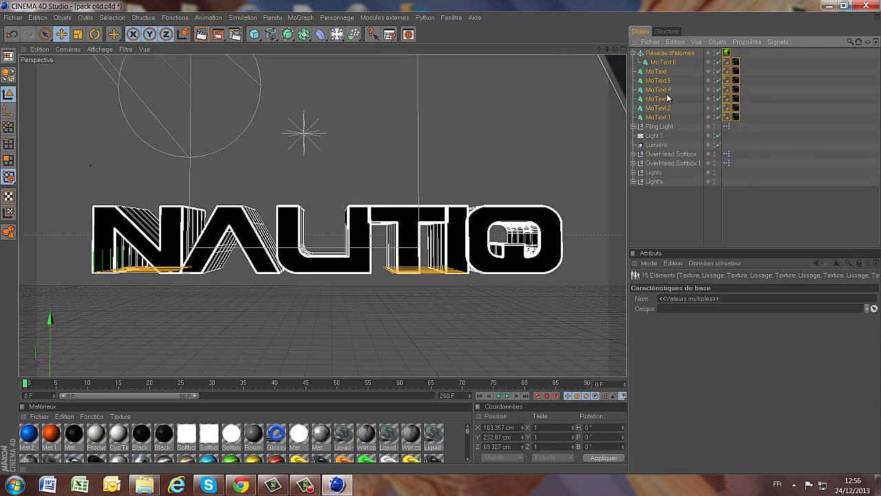
drag(600, 49, 441, 234)
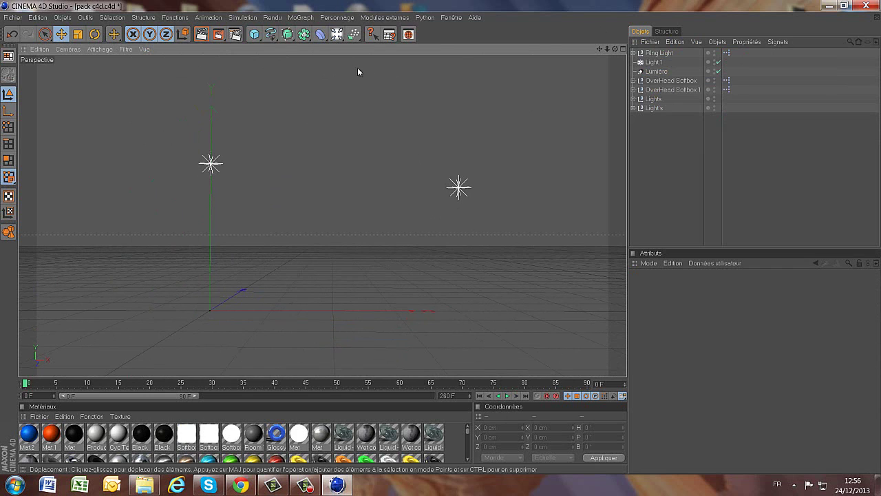
Add a Mo Texte object to the scene and clear its default text.
click(301, 18)
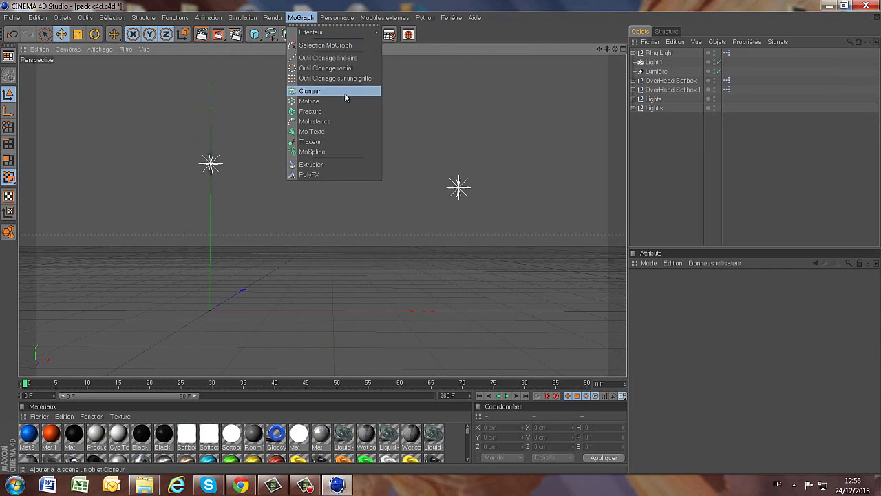
click(329, 131)
click(688, 344)
double_click(661, 340)
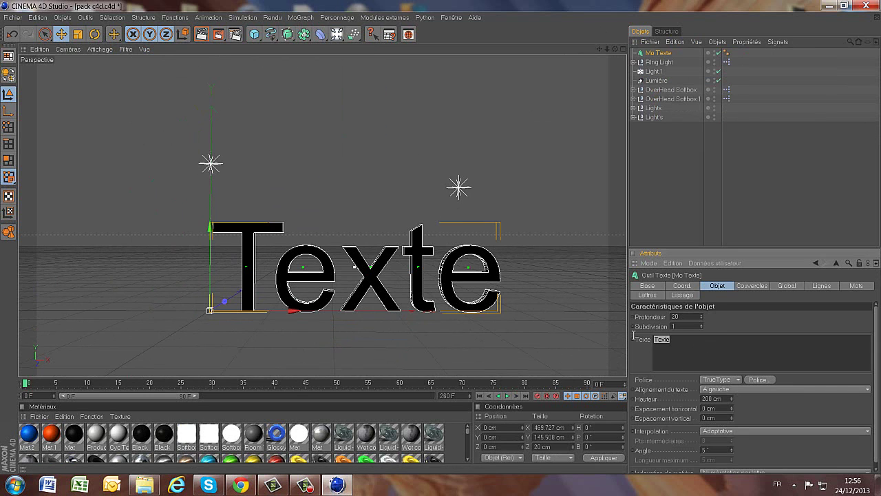
key(BackSpace)
Look up the channel name on YouTube in the browser, enter Tev as the text in Cinema 4D and shift it about 28 cm along X.
click(241, 484)
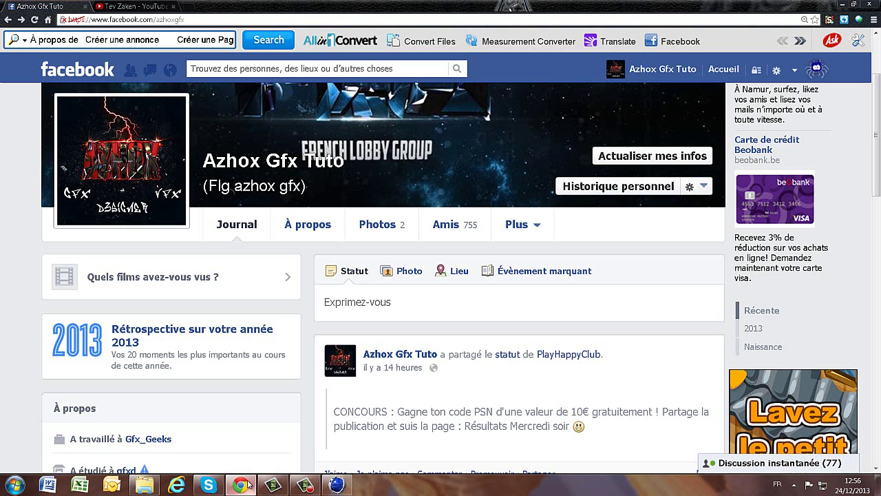
click(137, 7)
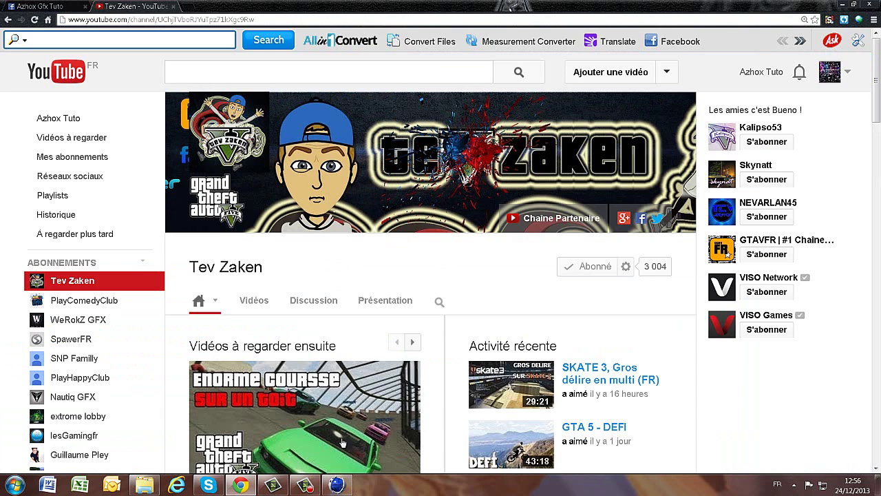
click(339, 485)
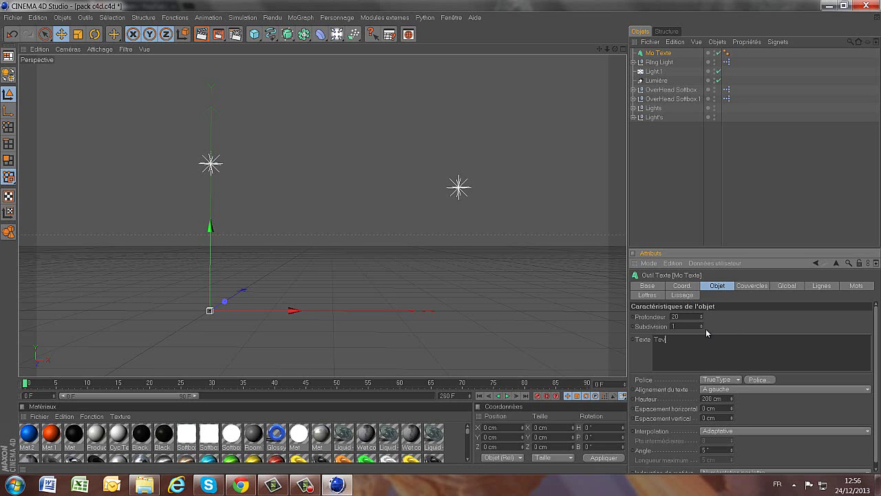
drag(296, 311, 313, 311)
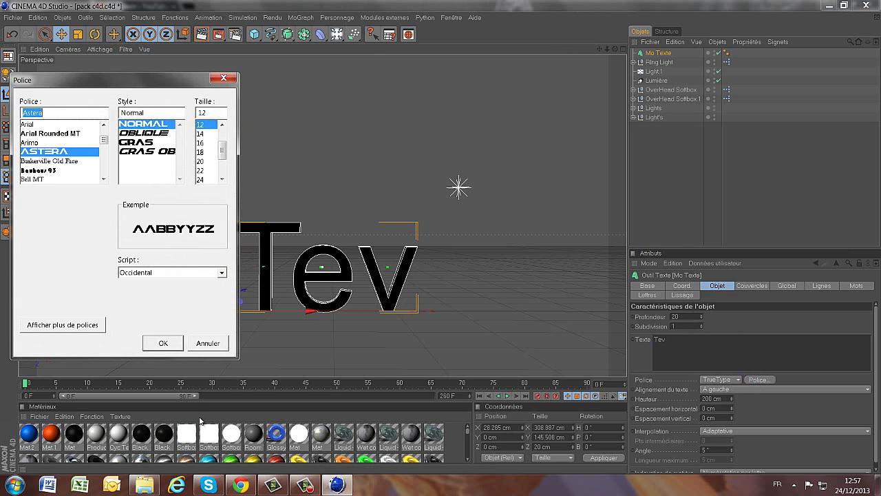
Apply the Astera font to the text, set its height to 100 cm and change the wording to TEv.
click(165, 344)
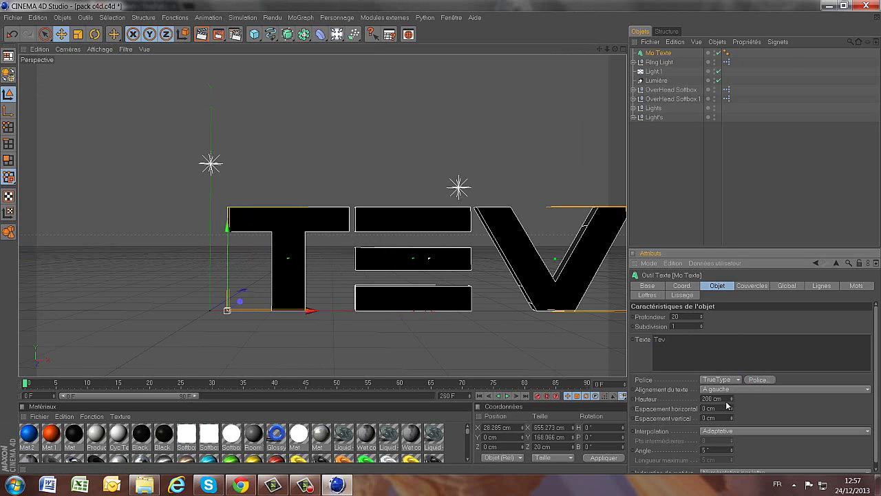
double_click(728, 398)
text(100)
key(Tab)
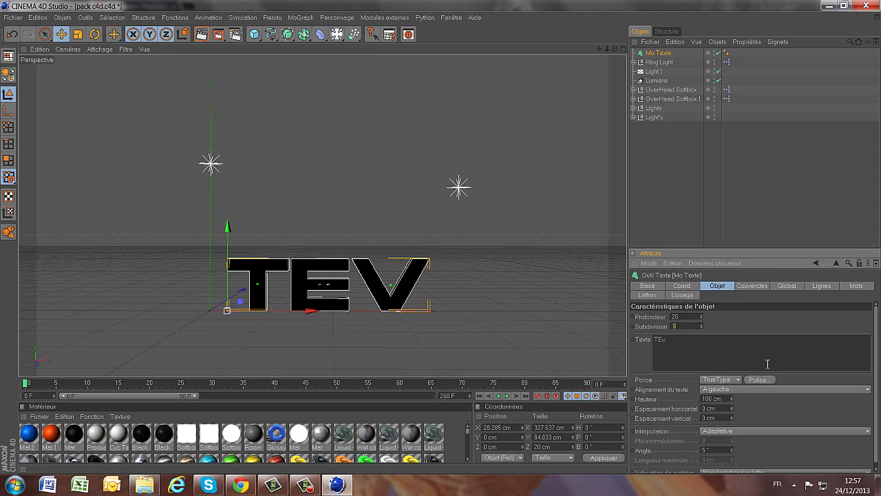
Set both the start and end caps of the text to Couvercle et biseau.
click(743, 292)
click(746, 316)
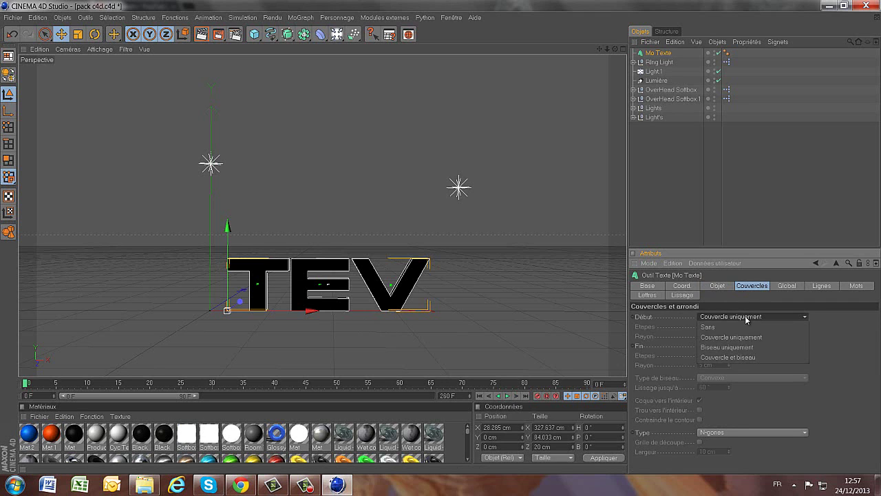
click(750, 352)
click(751, 347)
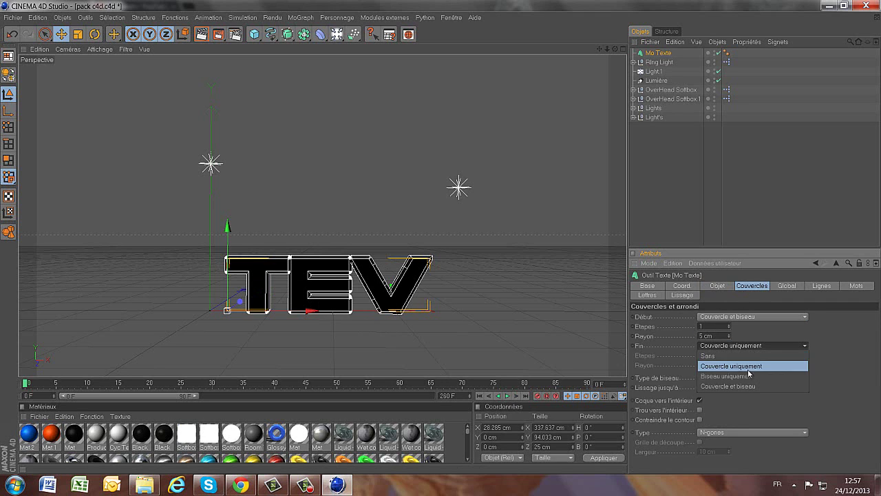
click(750, 384)
Set the bevel radius of both the start and end caps to 0.5 cm.
key(ctrl+a)
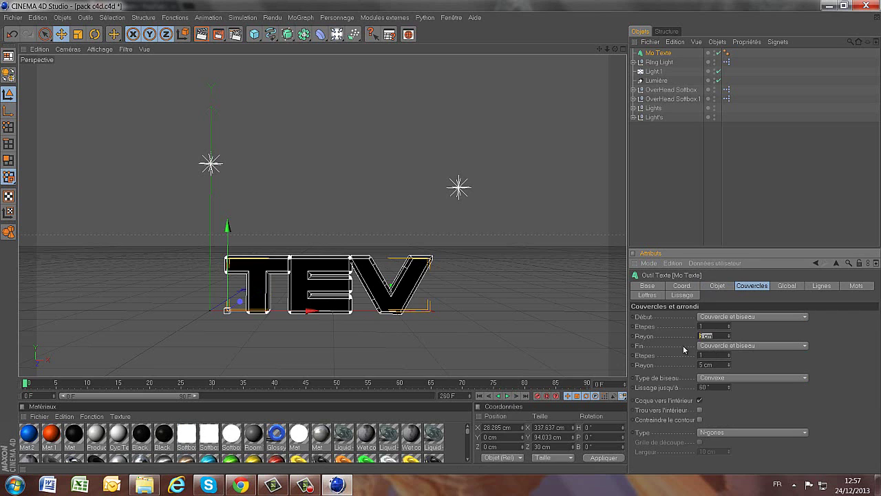
drag(718, 365, 687, 365)
text(0.5)
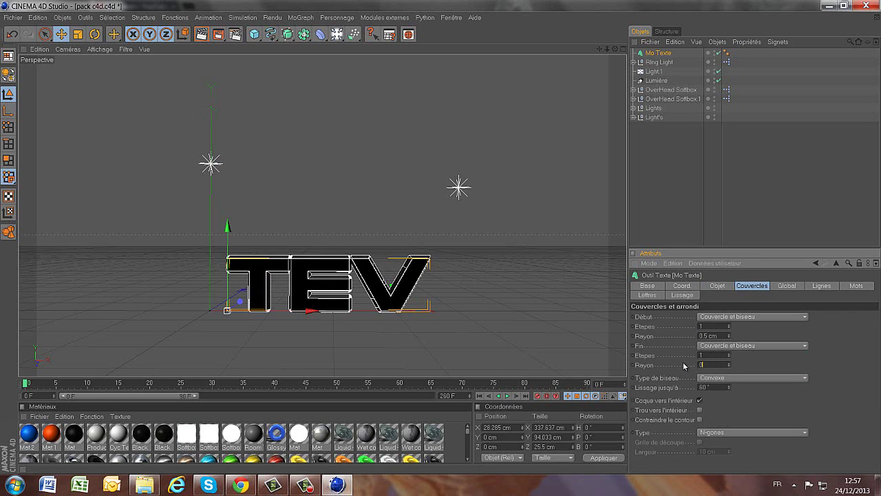
key(Return)
click(729, 285)
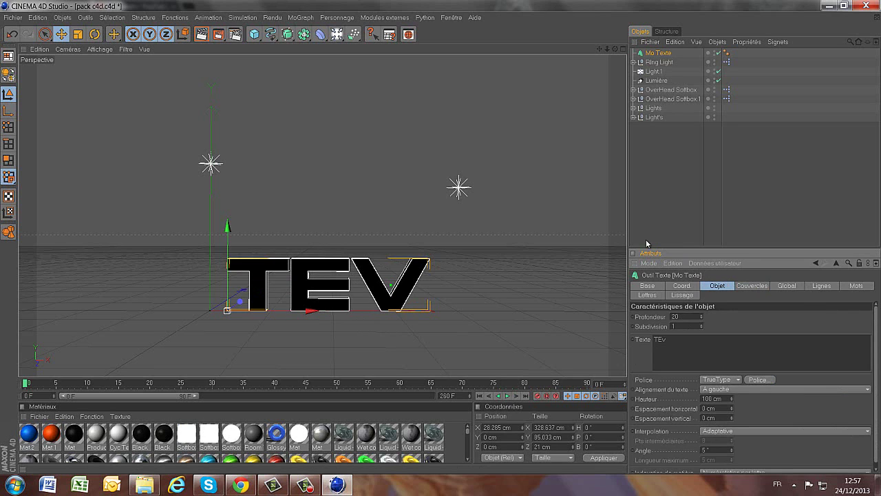
Move the text among the lights to about X 236 cm and Y 639 cm.
drag(440, 238, 443, 238)
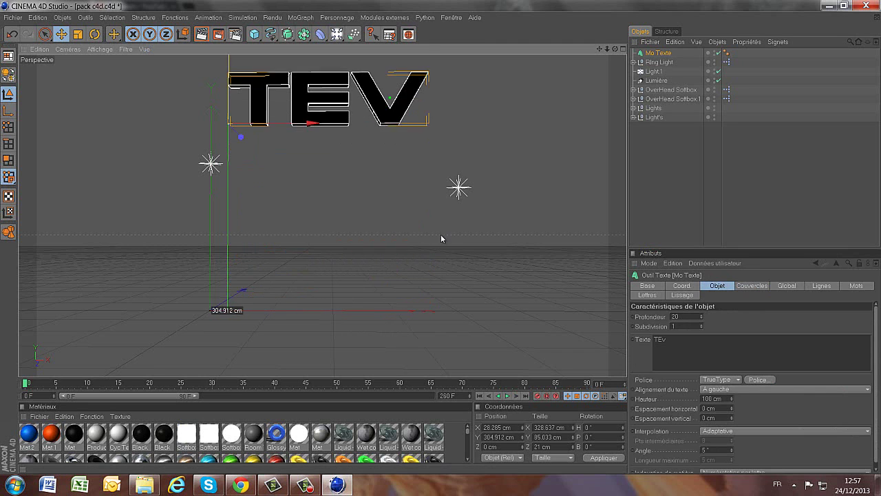
alt+middle_drag(435, 248, 183, 181)
drag(126, 231, 446, 190)
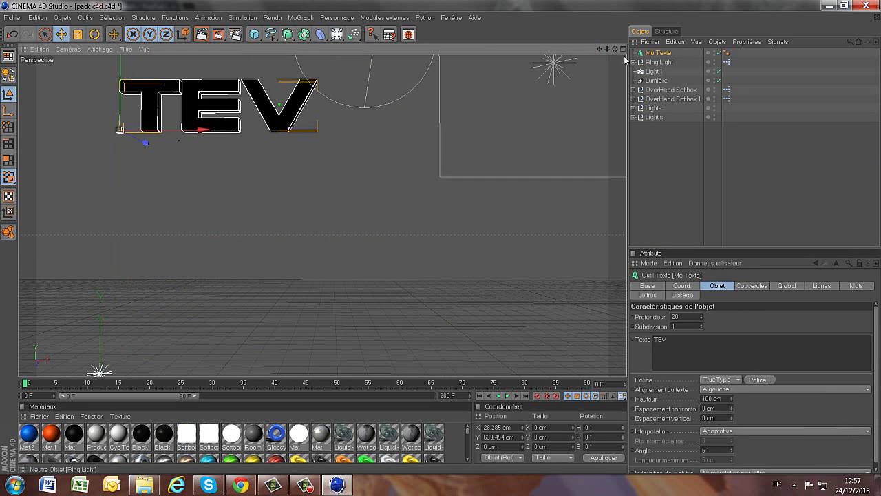
drag(599, 49, 440, 236)
drag(253, 234, 461, 240)
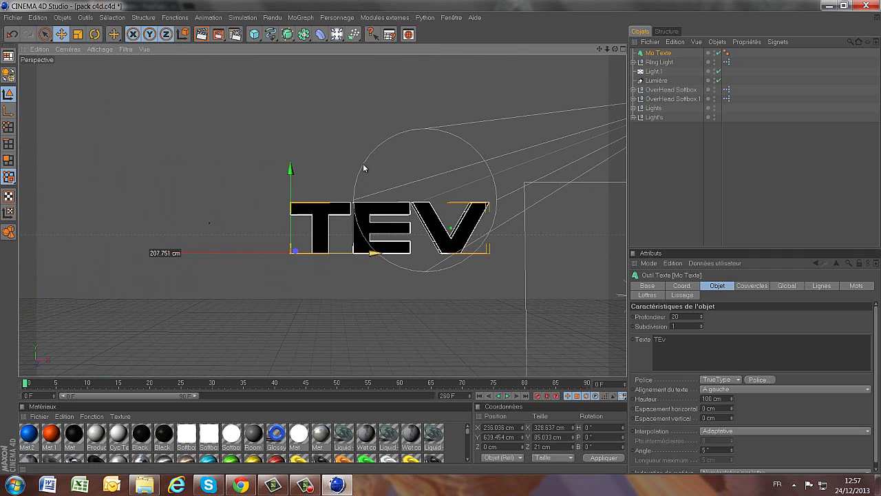
drag(598, 48, 444, 234)
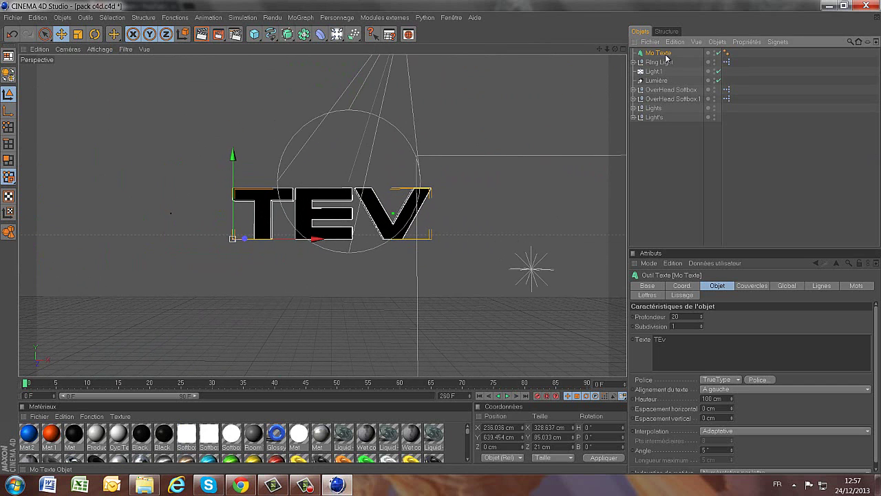
Make two copies of the Mo Texte object in place.
key(ctrl+c)
key(ctrl+v)
key(ctrl+v)
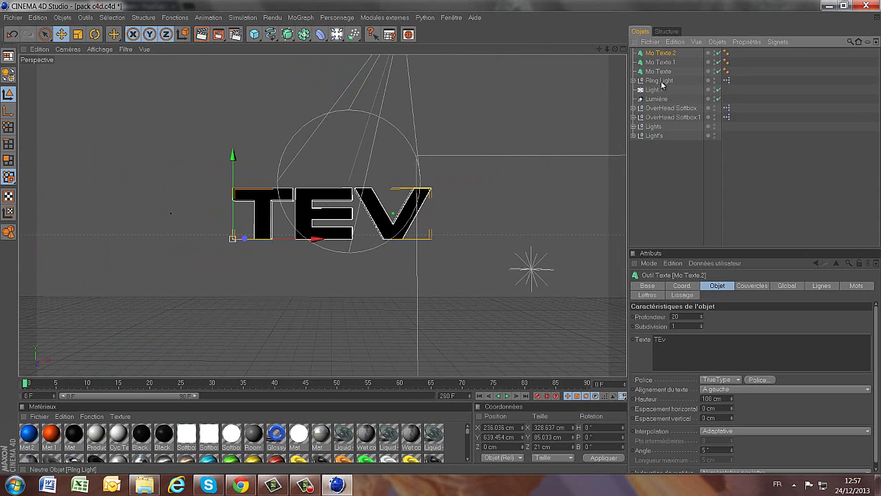
Increase the extrusion depth of the original Mo Texte object.
click(660, 72)
double_click(677, 316)
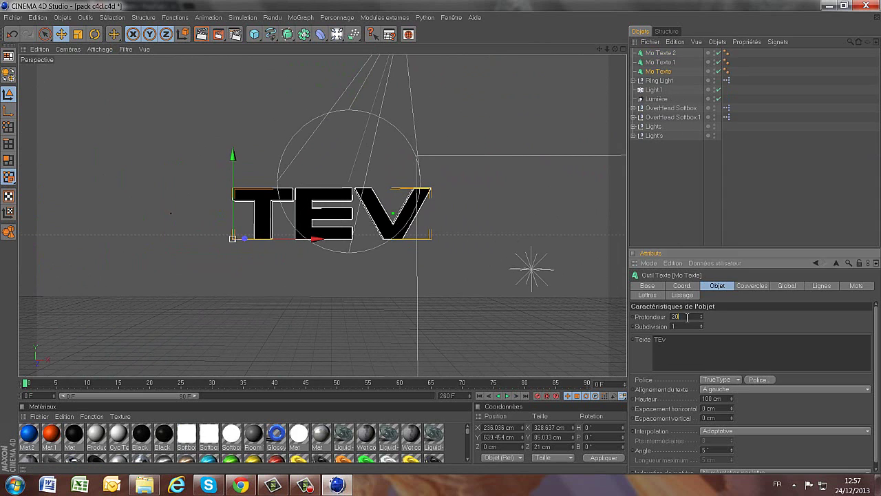
text(740)
click(689, 325)
Set the depth of the Mo Texte.1 copy to 7.
click(661, 62)
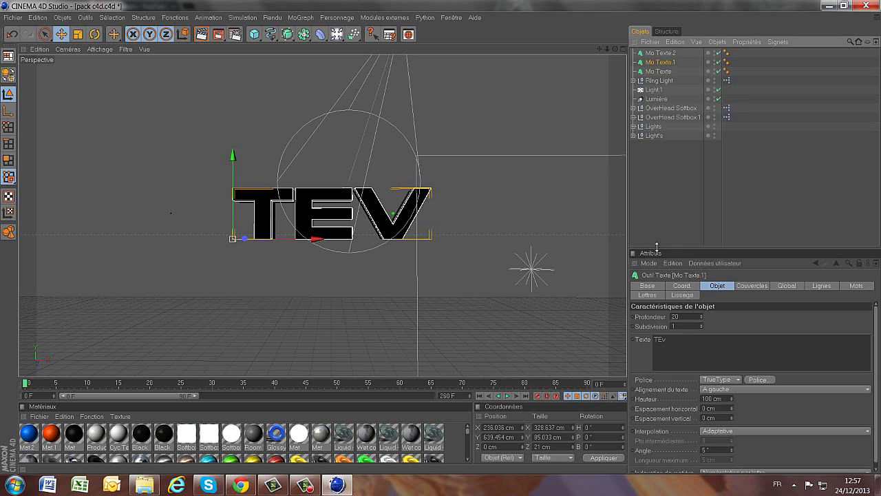
click(676, 316)
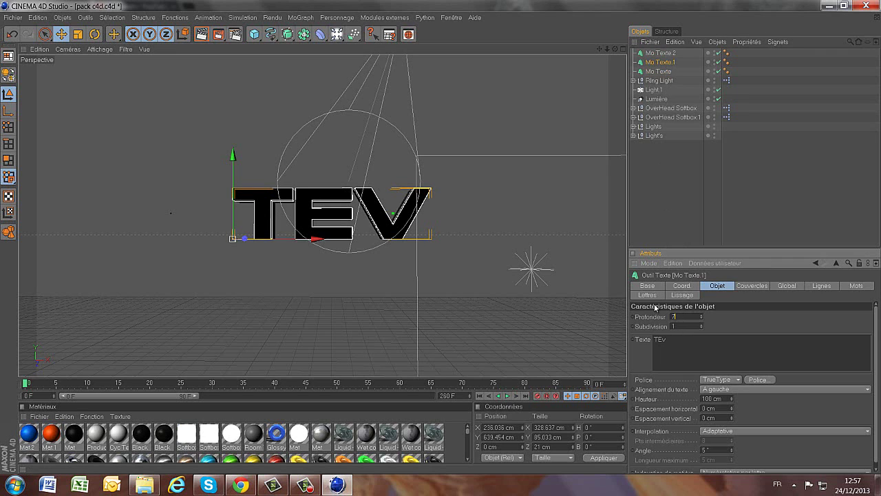
text(7)
Set the depth of the Mo Texte.2 copy to 70.
click(659, 53)
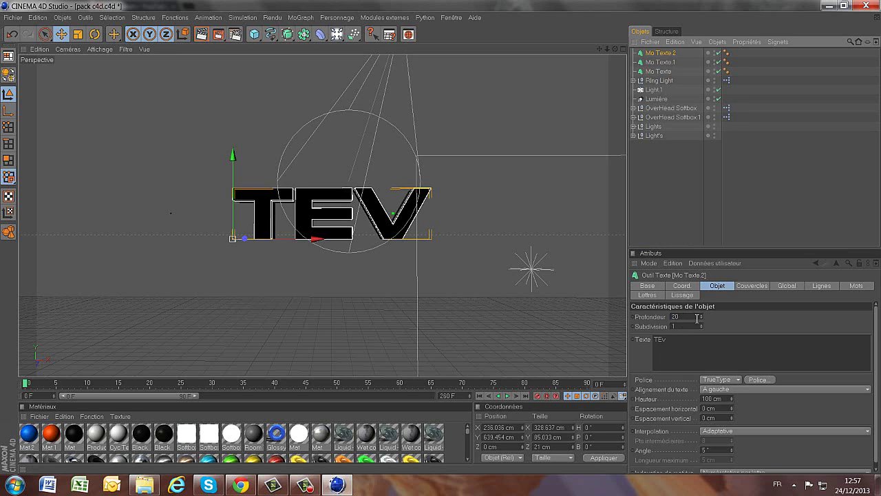
double_click(697, 317)
text(70)
key(Tab)
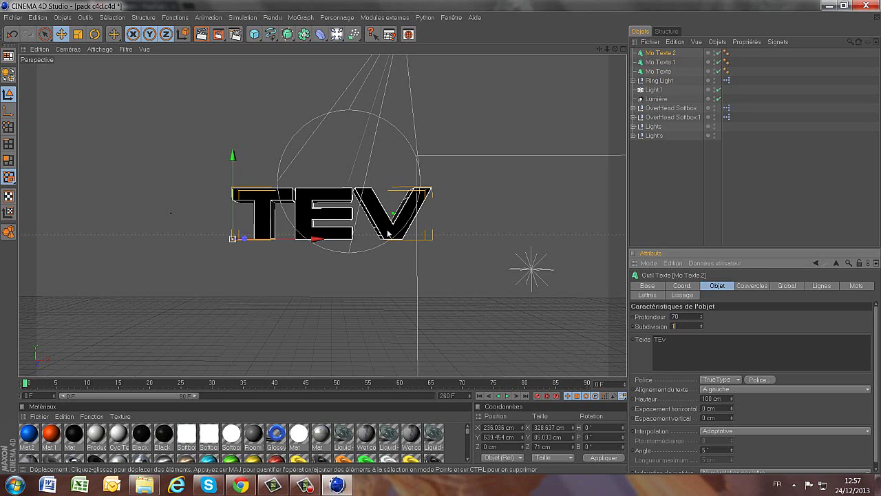
Apply the material named 75 to the original Mo Texte object.
click(658, 71)
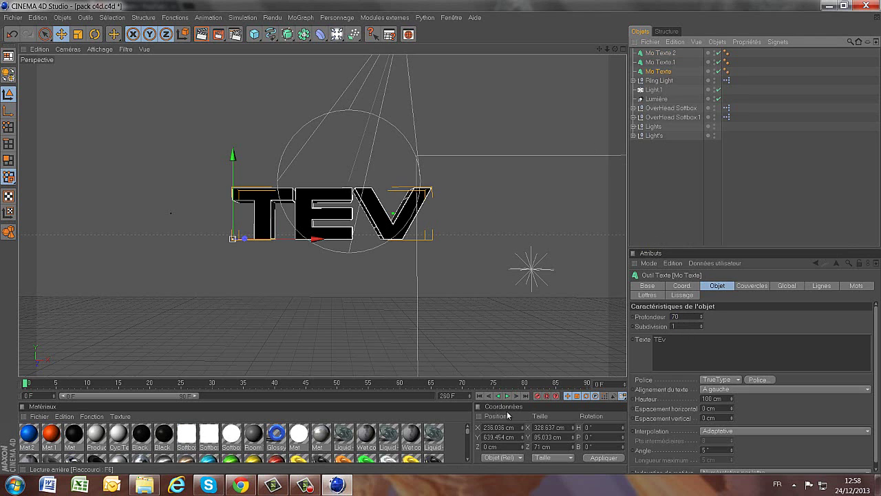
scroll(467, 457, down, 3)
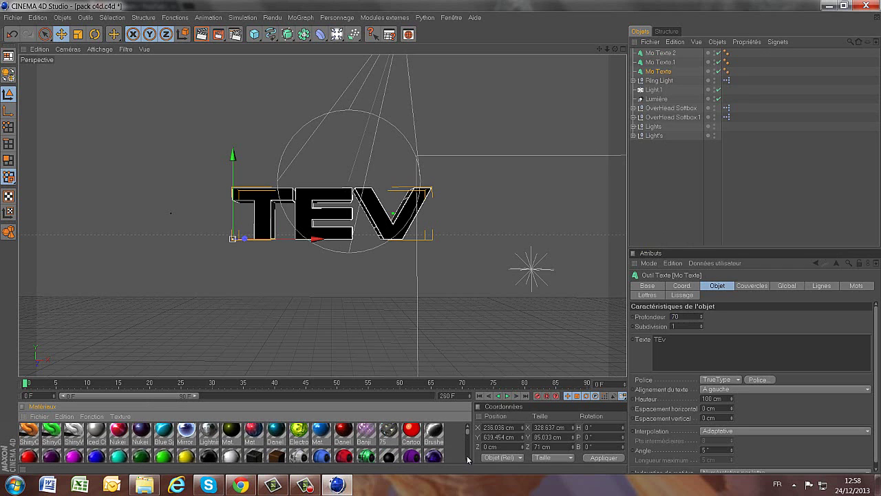
drag(396, 436, 665, 73)
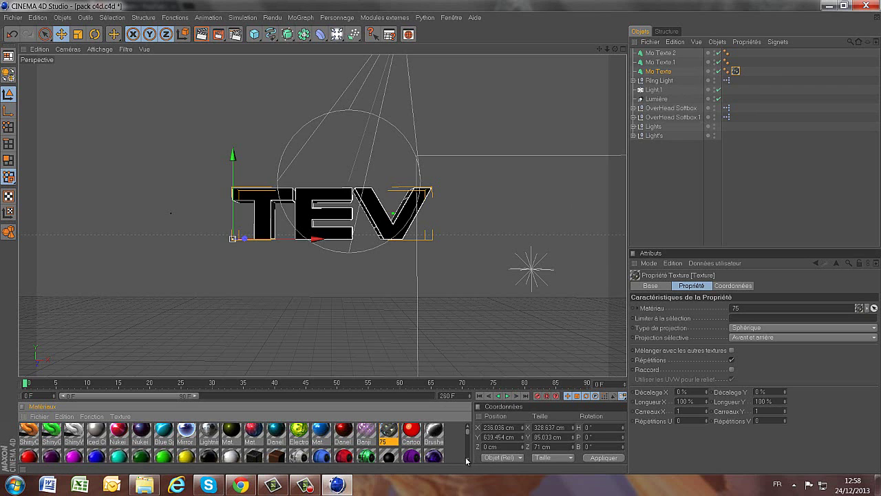
Apply the Dif Blue R.1 material to the Mo Texte.1 copy.
scroll(466, 460, down, 1)
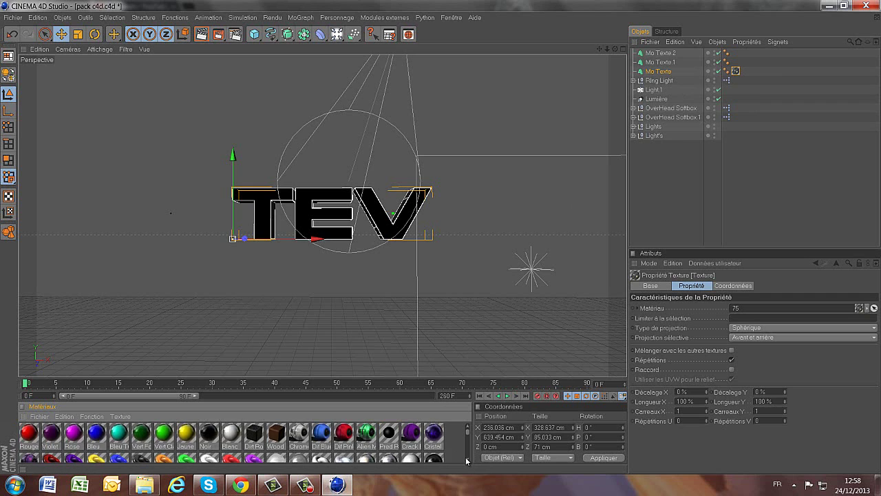
scroll(466, 459, down, 2)
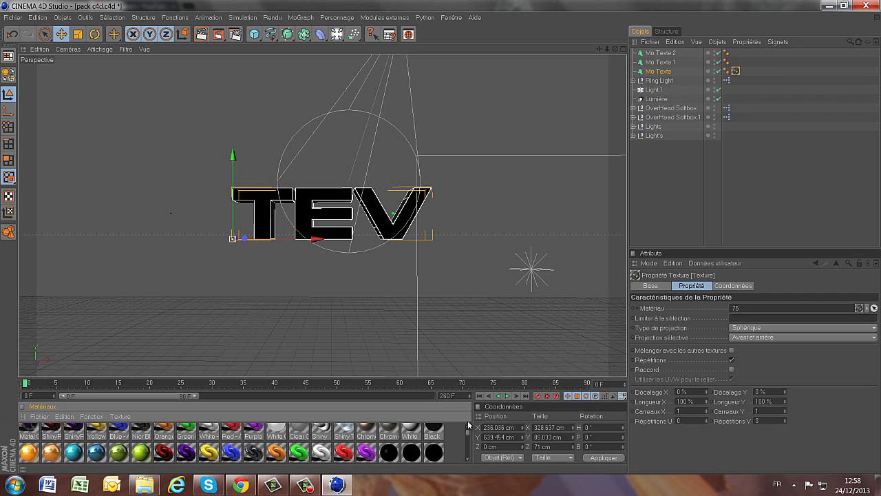
scroll(466, 431, up, 3)
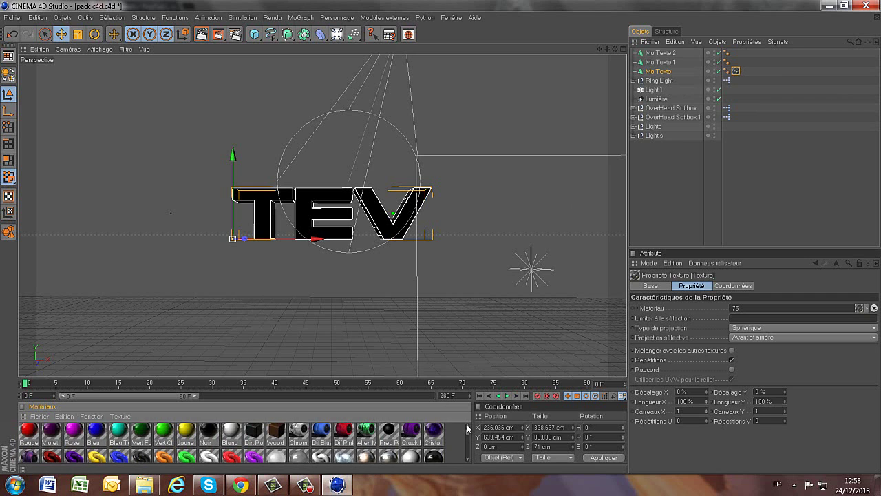
drag(332, 441, 580, 134)
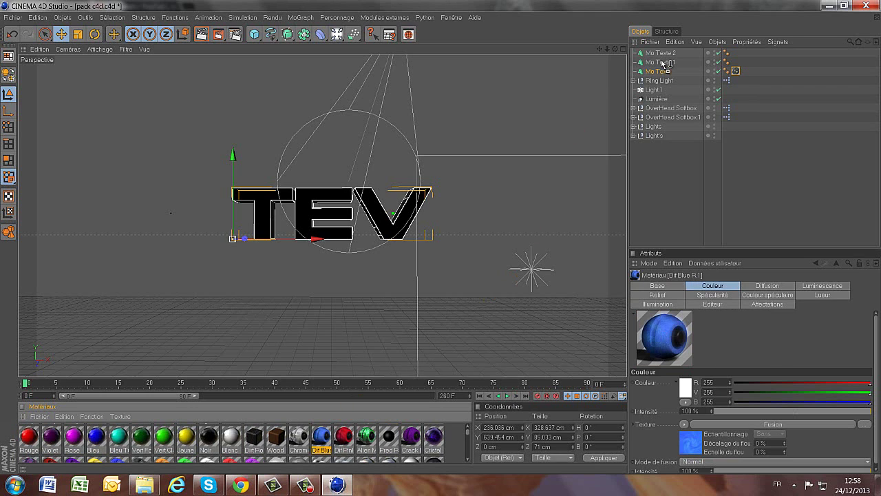
drag(663, 63, 662, 62)
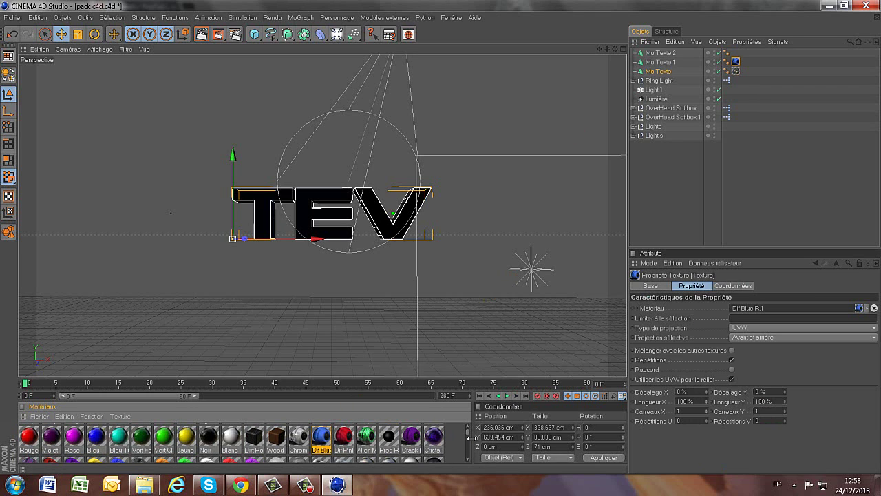
Apply the dark blue Mat.99 material to the Mo Texte.2 copy.
scroll(470, 432, up, 3)
mouse_move(469, 433)
mouse_down()
mouse_move(468, 456)
mouse_move(466, 439)
mouse_up()
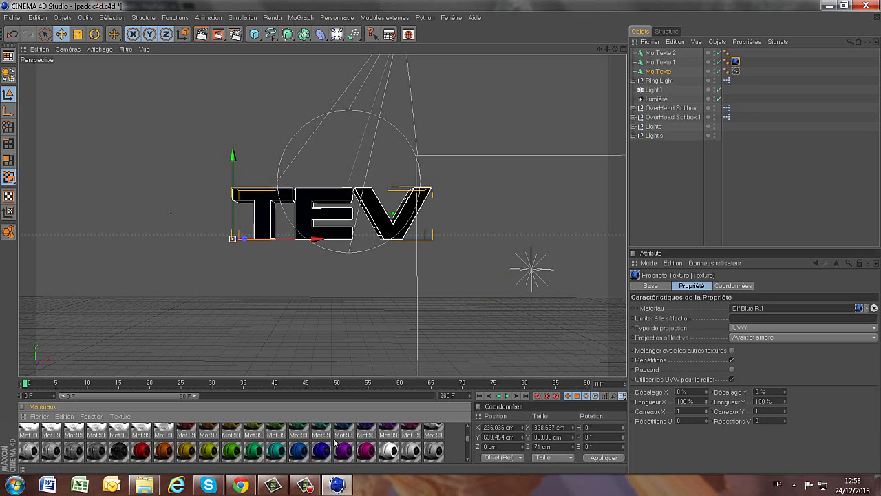
drag(326, 452, 579, 119)
drag(668, 53, 668, 53)
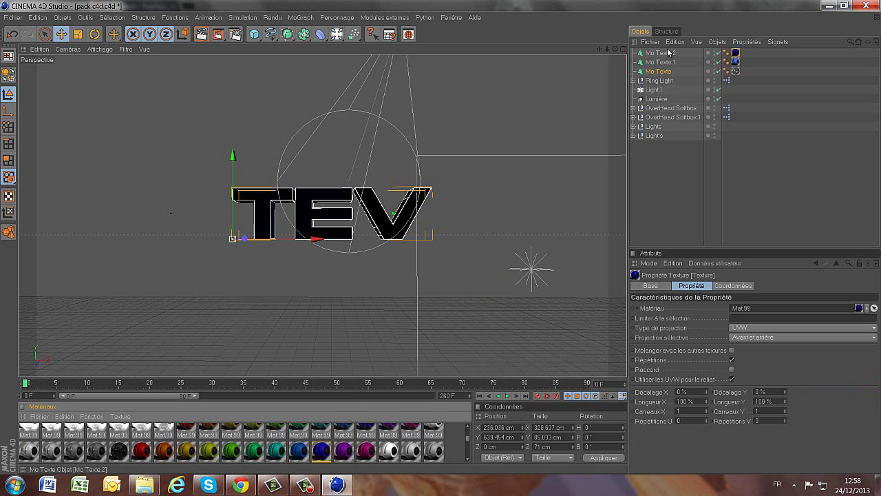
Render the viewport to preview the materials on the three text layers.
click(202, 35)
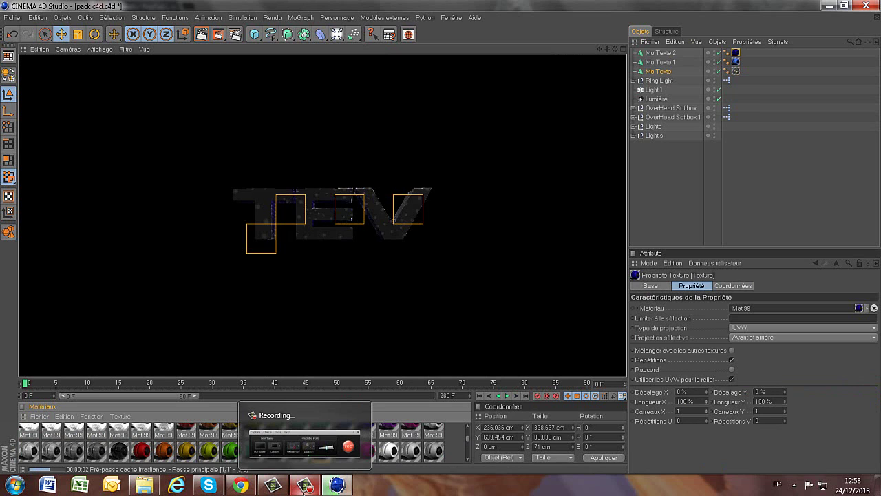
click(305, 486)
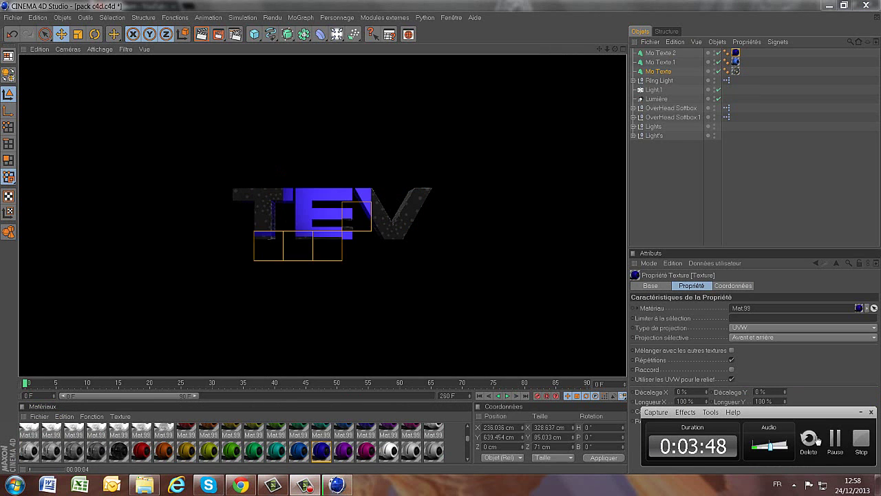
click(651, 173)
click(253, 235)
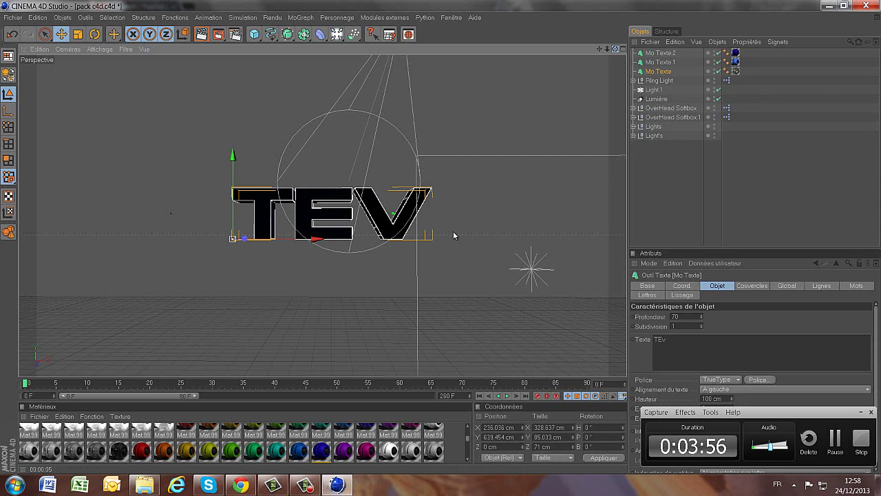
Move the original Mo Texte object slightly forward along Z, to about -5.35 cm.
alt+drag(453, 231, 575, 65)
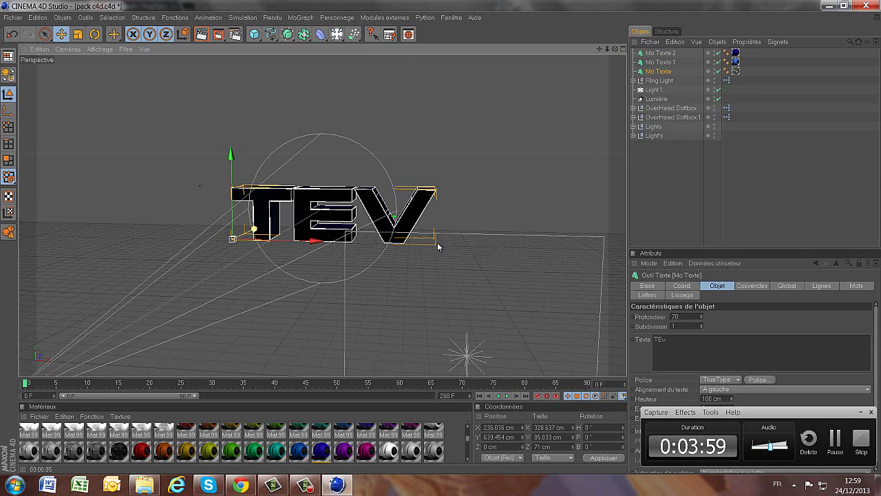
mouse_move(438, 242)
mouse_down()
mouse_move(429, 253)
mouse_move(502, 186)
mouse_move(441, 236)
mouse_up()
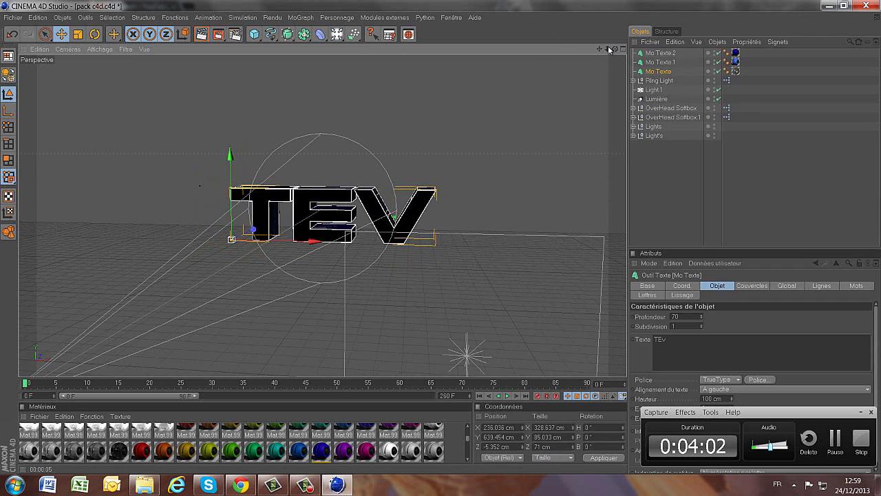
Render the viewport from a near-frontal view to check the shifted text layer.
drag(616, 49, 650, 22)
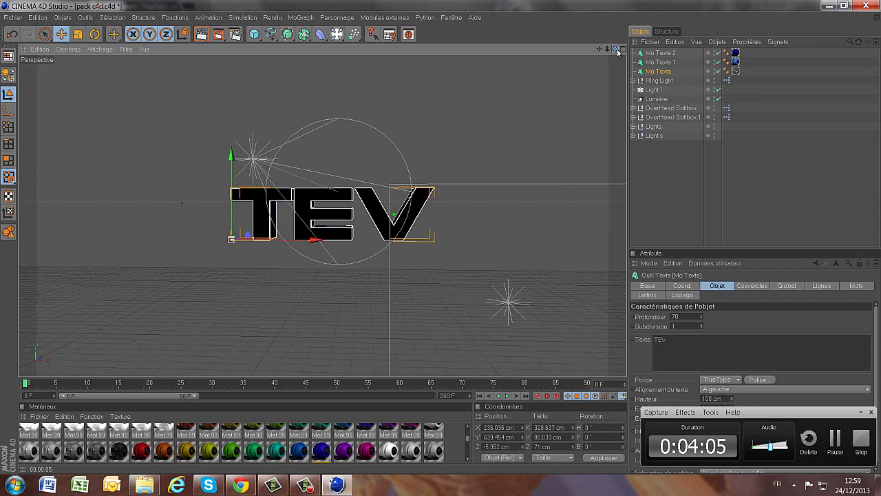
click(203, 34)
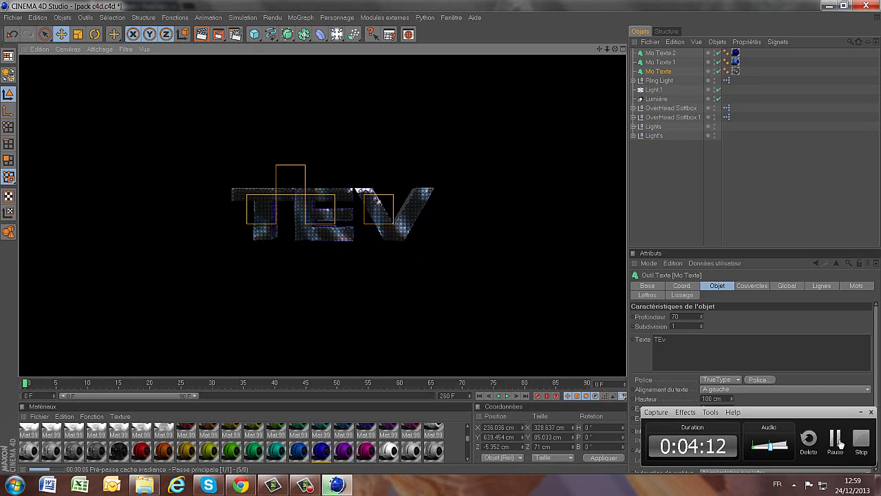
click(835, 440)
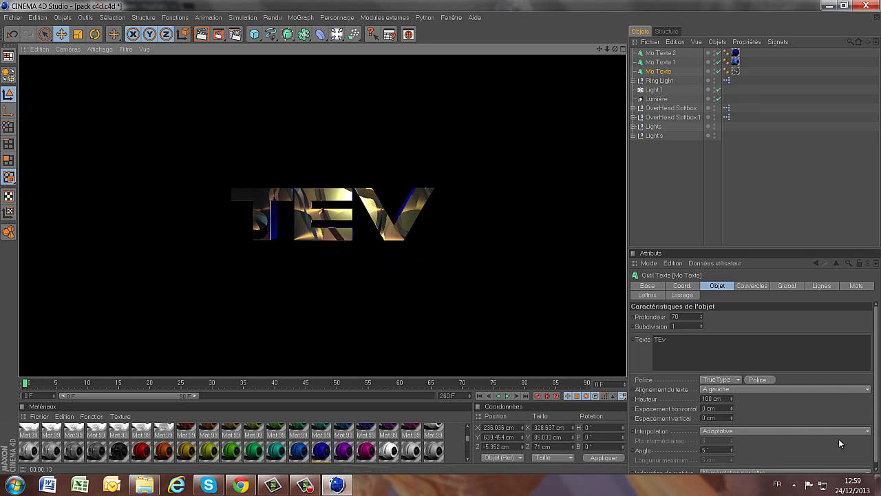
click(307, 485)
click(306, 486)
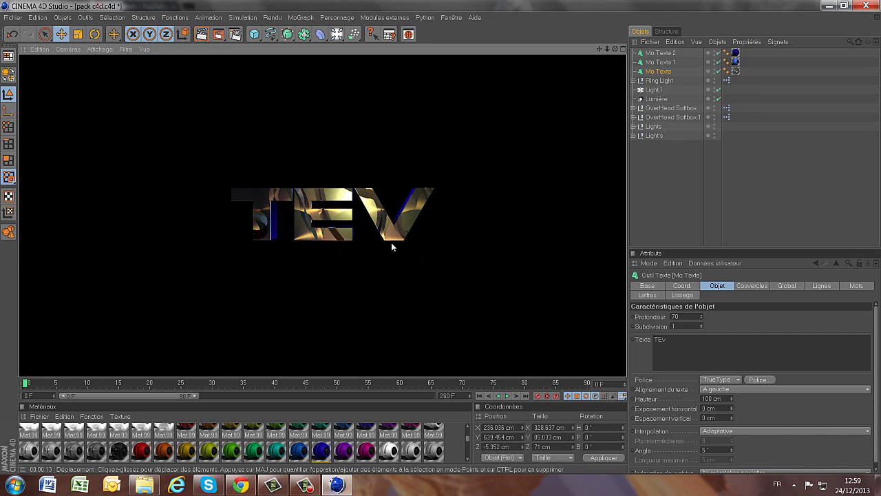
Break the original Mo Texte object into 80 random pieces with the Thrausi plugin.
drag(616, 50, 441, 237)
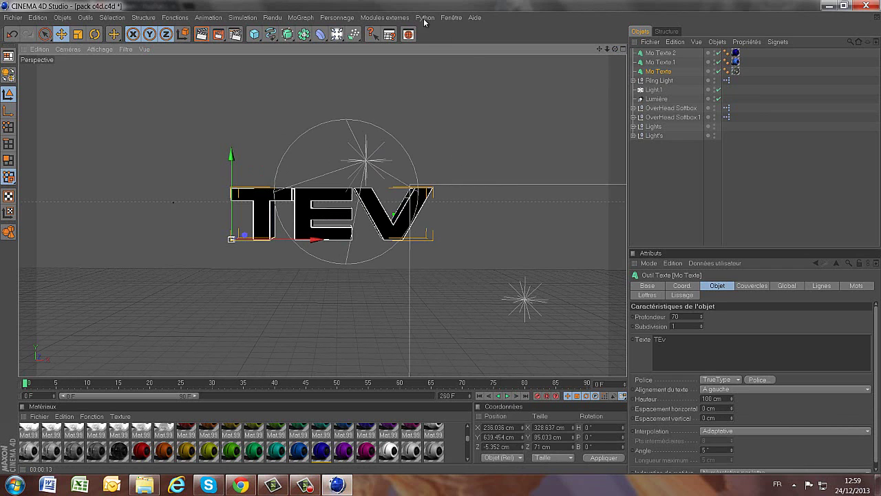
click(385, 17)
mouse_move(398, 47)
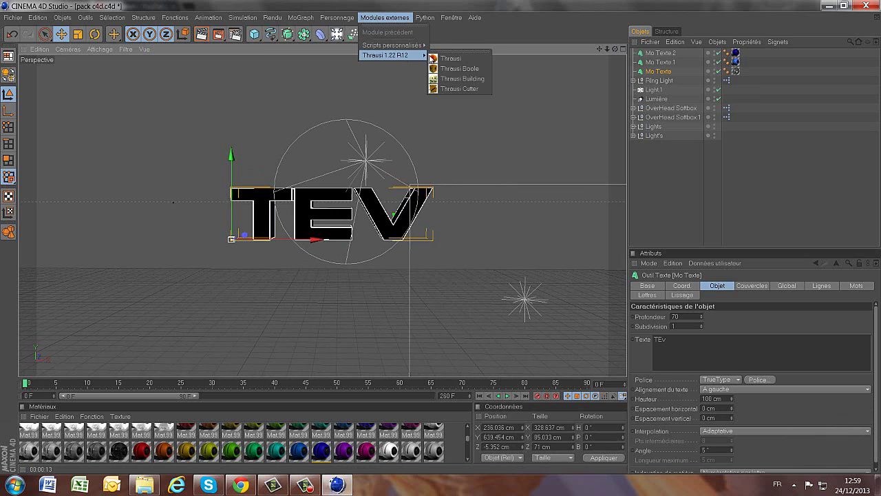
click(441, 58)
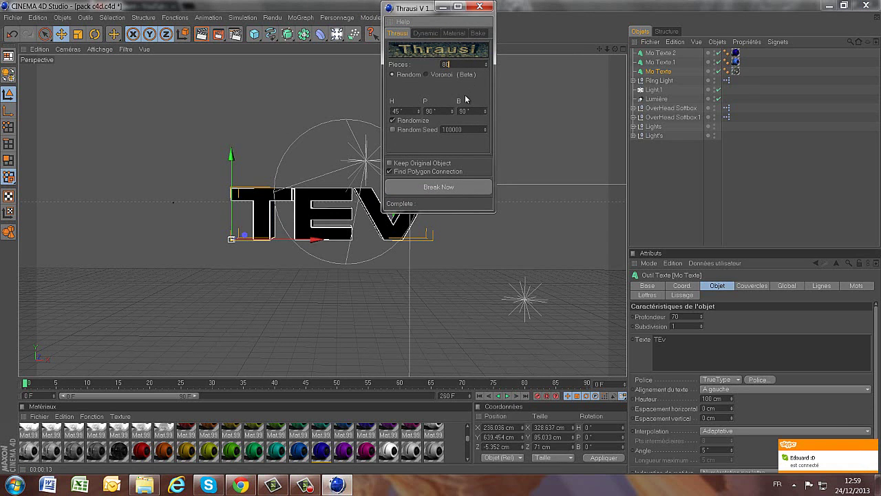
click(421, 189)
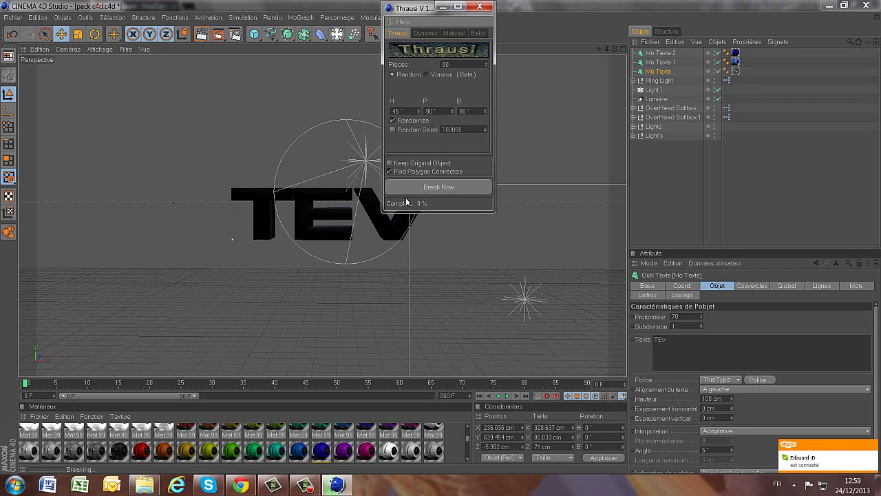
Switch to the web browser, read the client's new Facebook message about the logo style, and return to Cinema 4D.
click(236, 485)
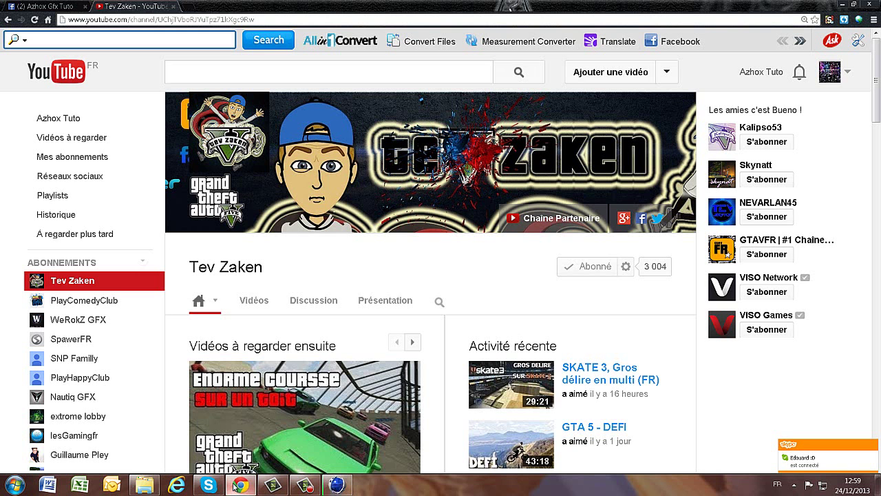
click(63, 5)
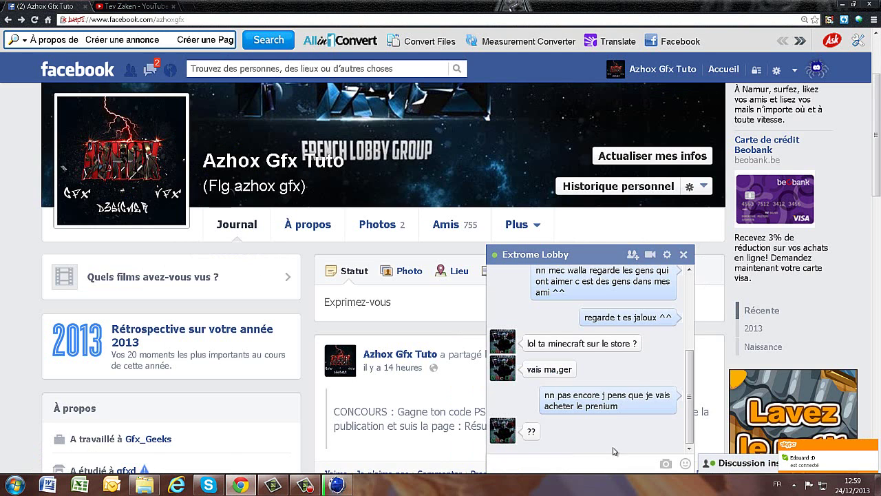
click(685, 253)
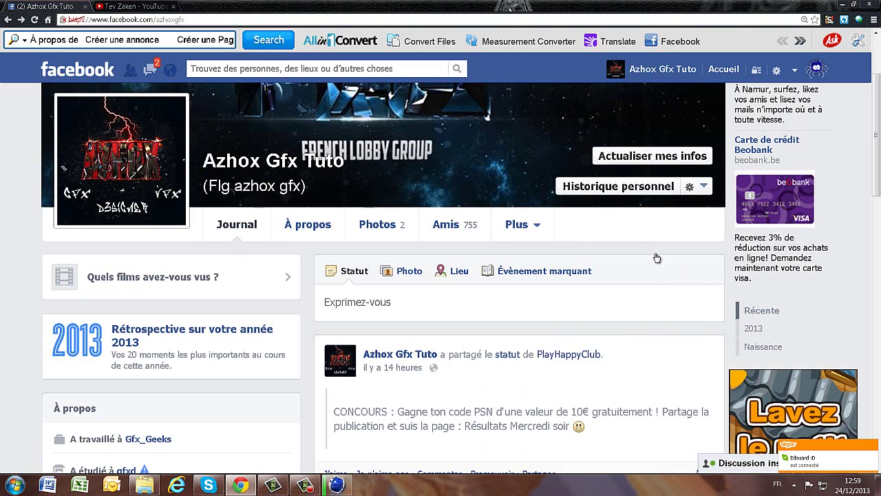
click(150, 69)
click(191, 184)
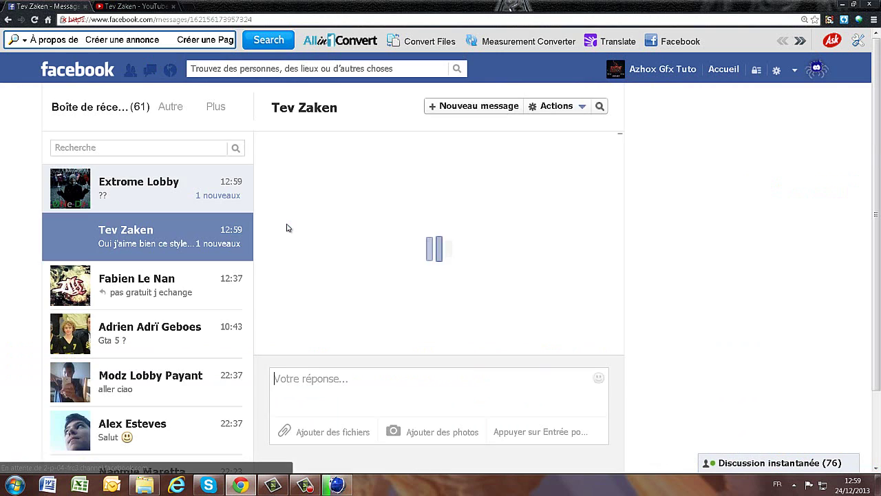
double_click(450, 369)
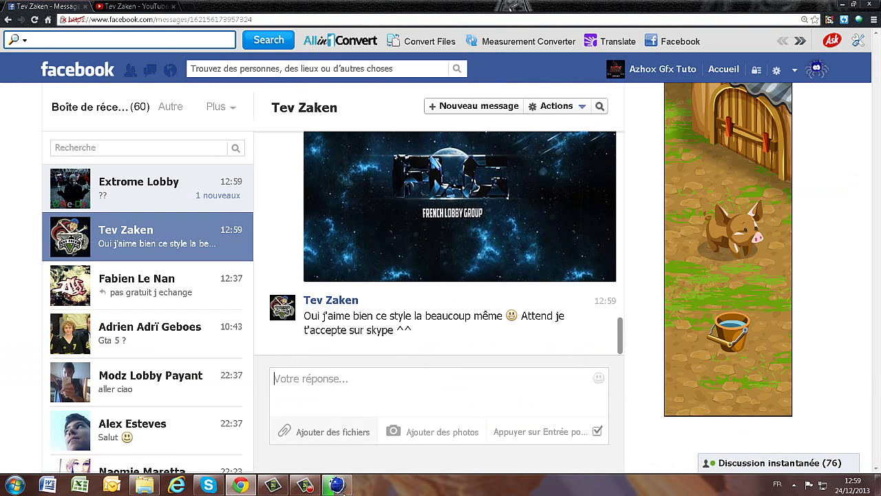
mouse_move(333, 485)
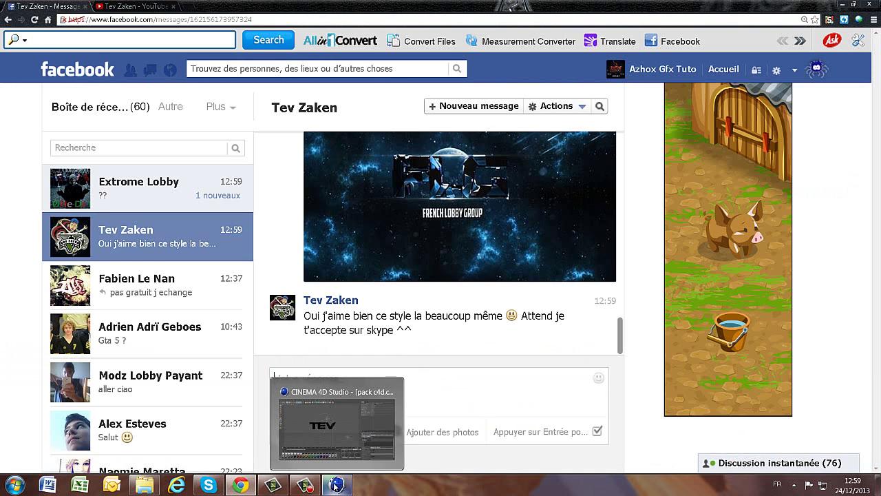
click(337, 423)
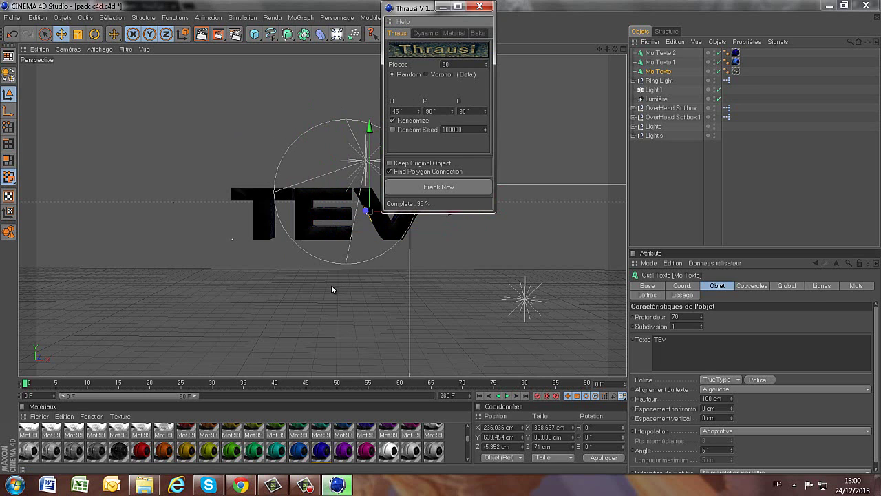
Close Thrausi, add a Random effector to the three fractured letter objects, and set its intensity to 10 %.
click(479, 6)
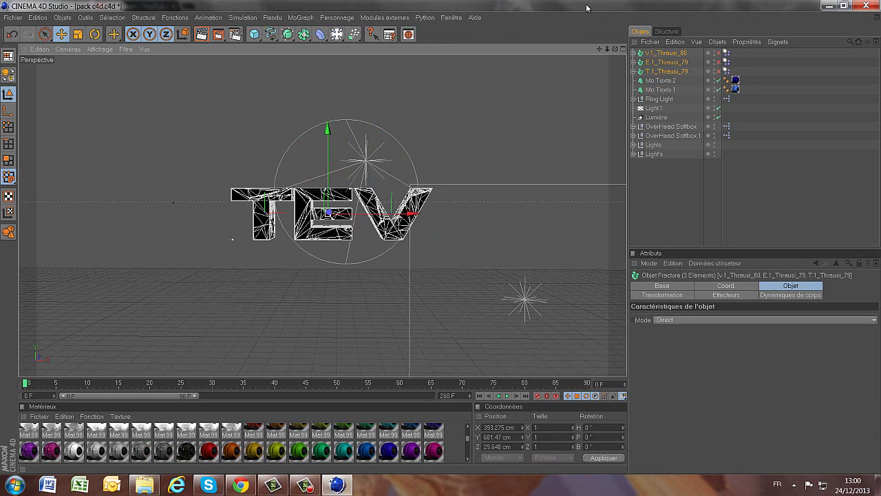
click(309, 19)
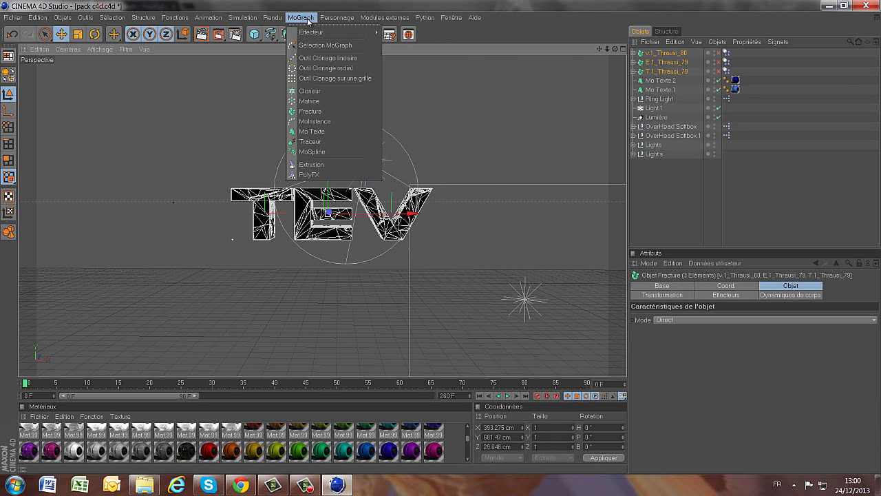
mouse_move(319, 32)
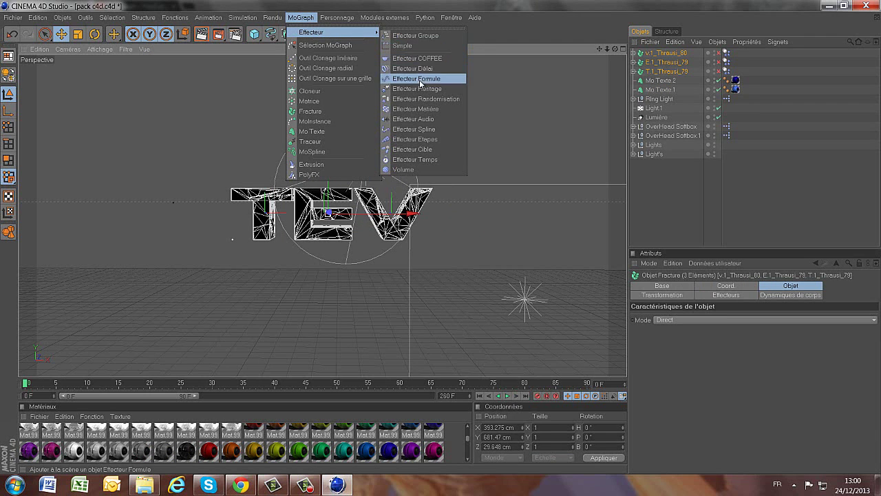
click(424, 98)
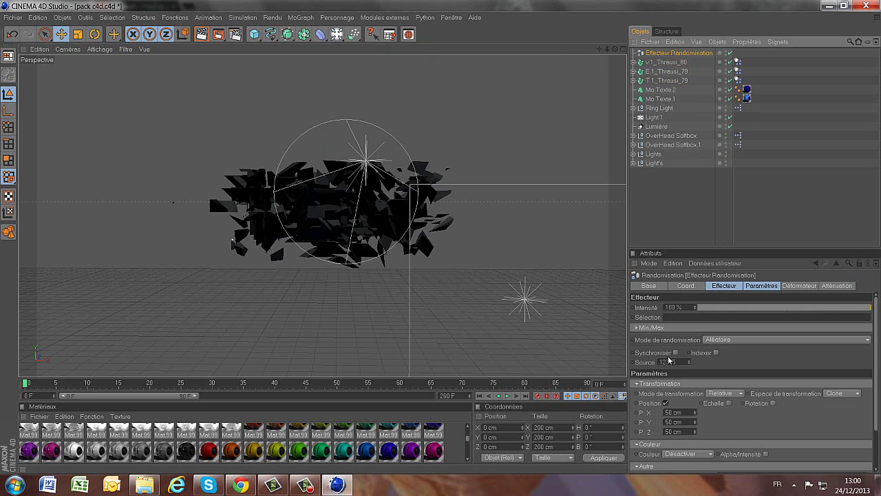
drag(700, 309, 717, 307)
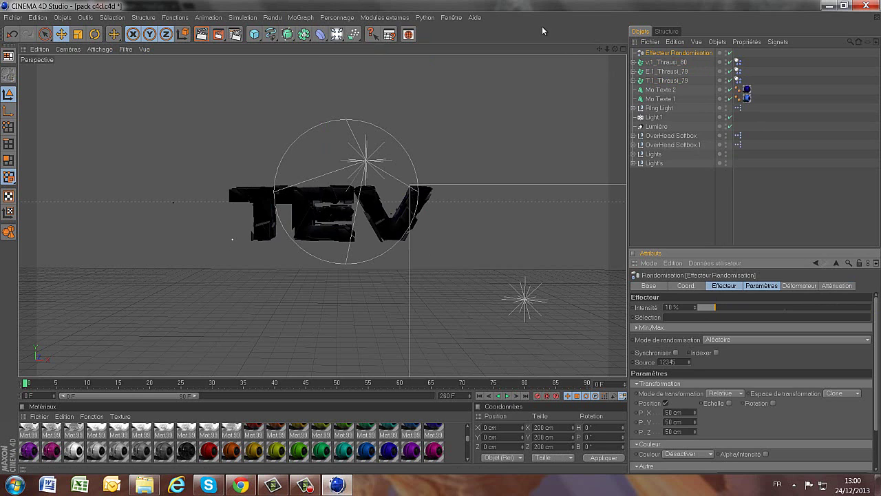
Select the three fractured letter objects and move them along the Z axis to a position of about 40 cm.
click(660, 62)
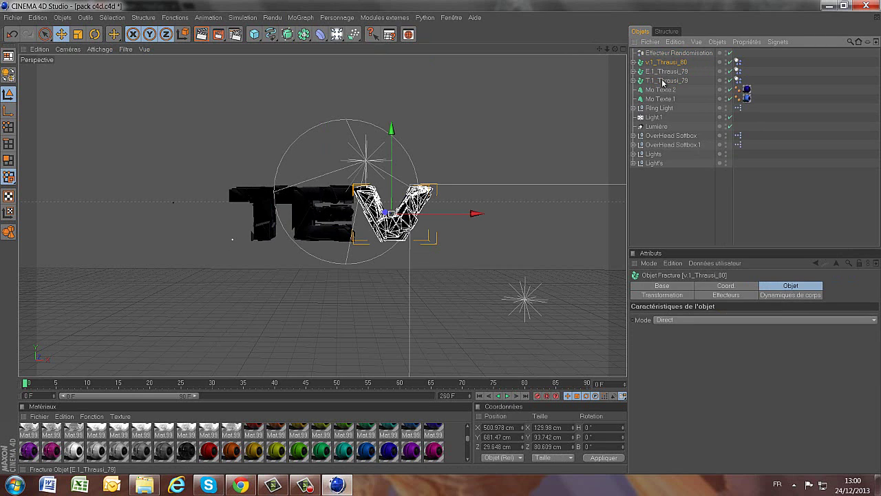
shift+click(663, 81)
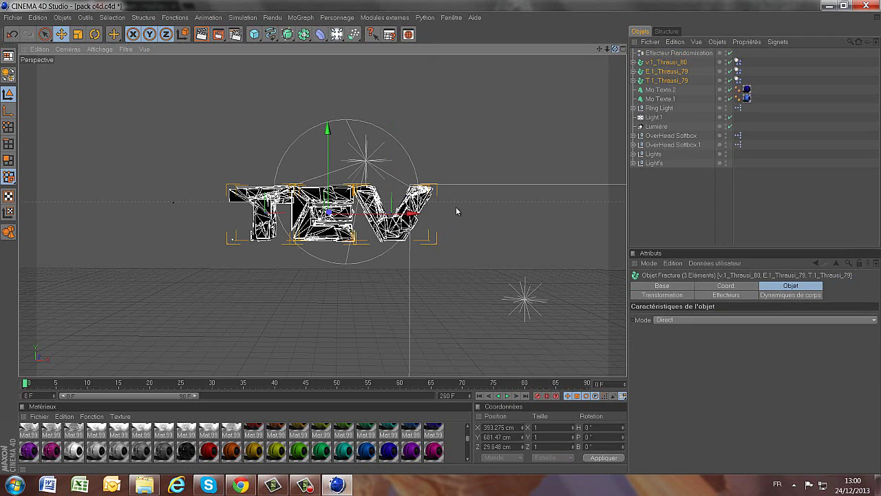
alt+drag(455, 207, 441, 248)
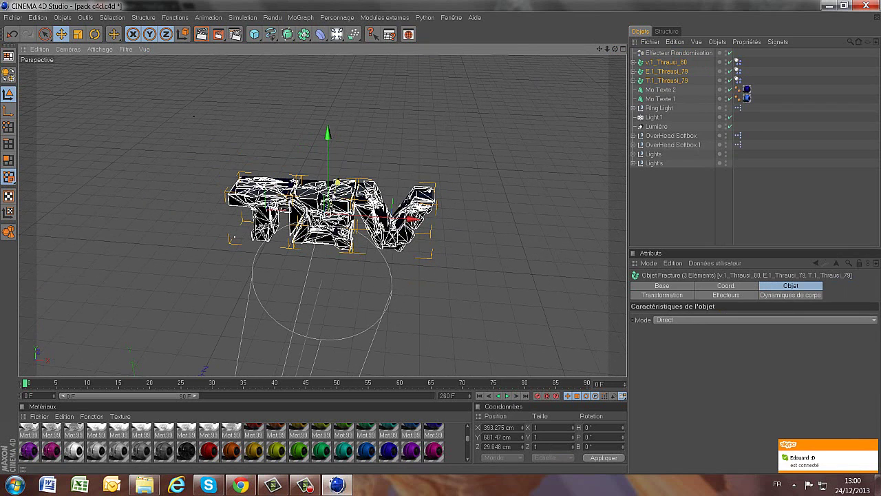
drag(328, 134, 328, 122)
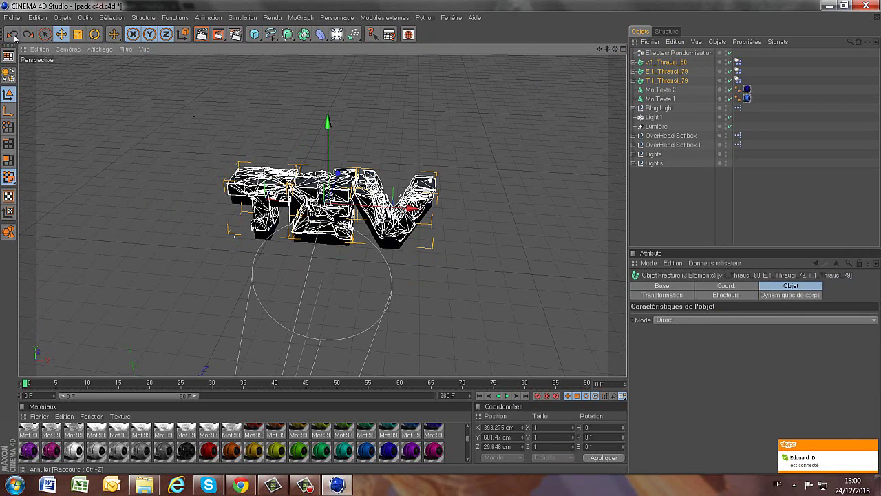
drag(336, 184, 327, 211)
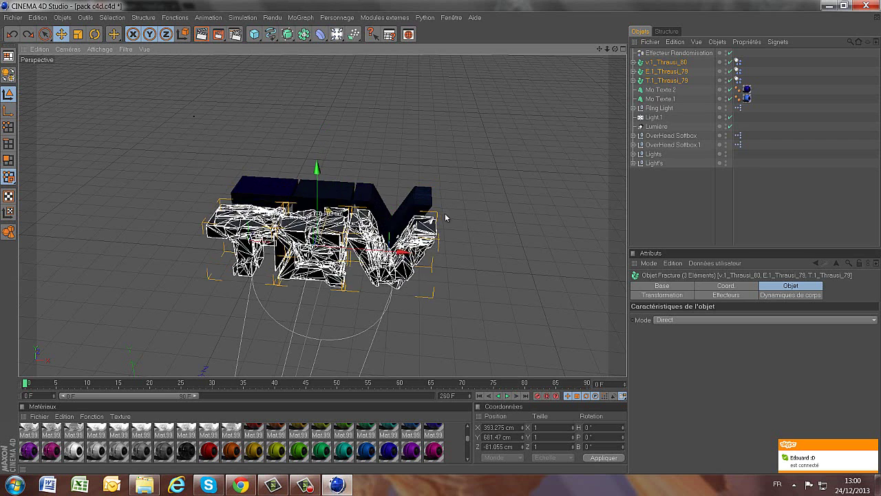
drag(445, 218, 442, 241)
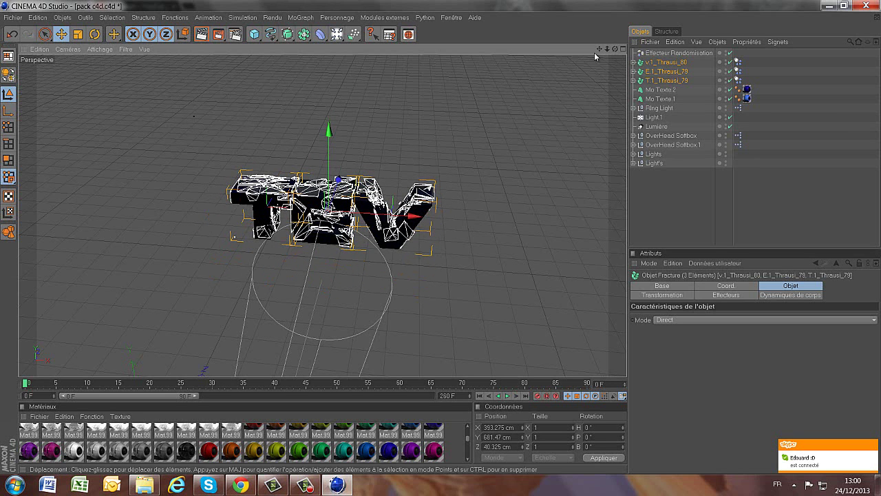
Fine-tune the fractured letters' Z position to about 36 cm and render the viewport from a near-frontal view.
drag(615, 49, 435, 98)
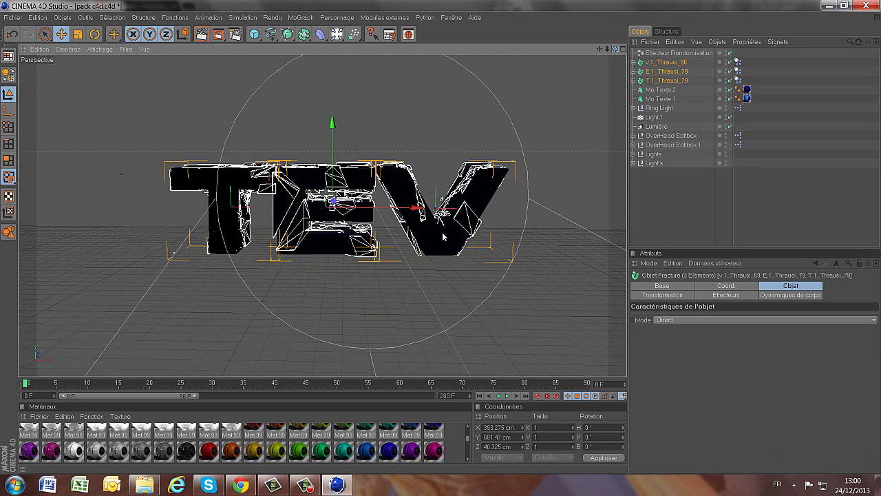
alt+drag(443, 237, 446, 256)
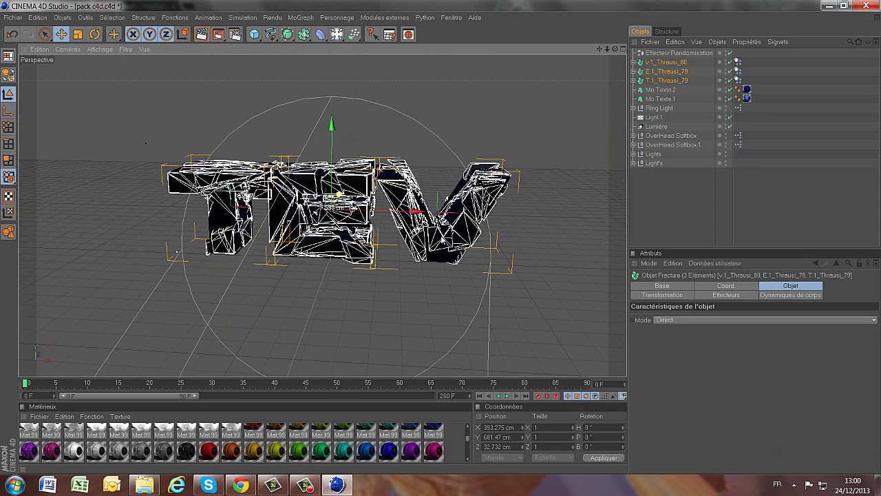
drag(329, 206, 329, 211)
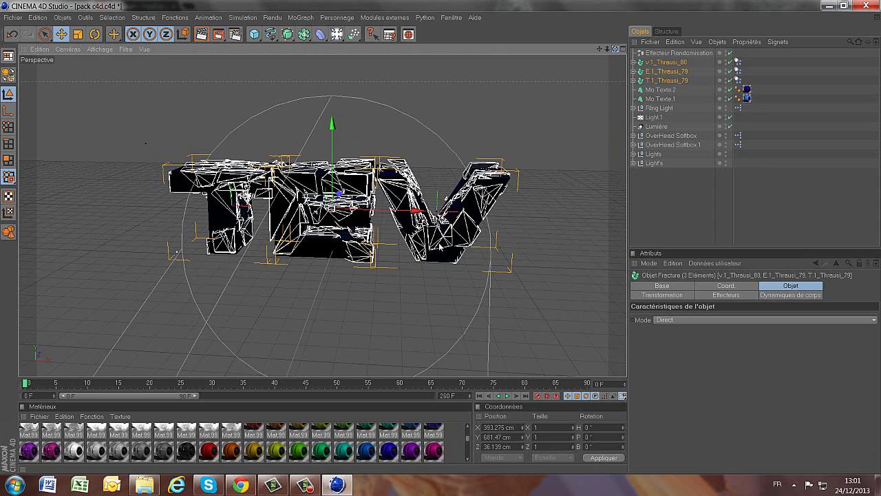
alt+drag(440, 246, 441, 243)
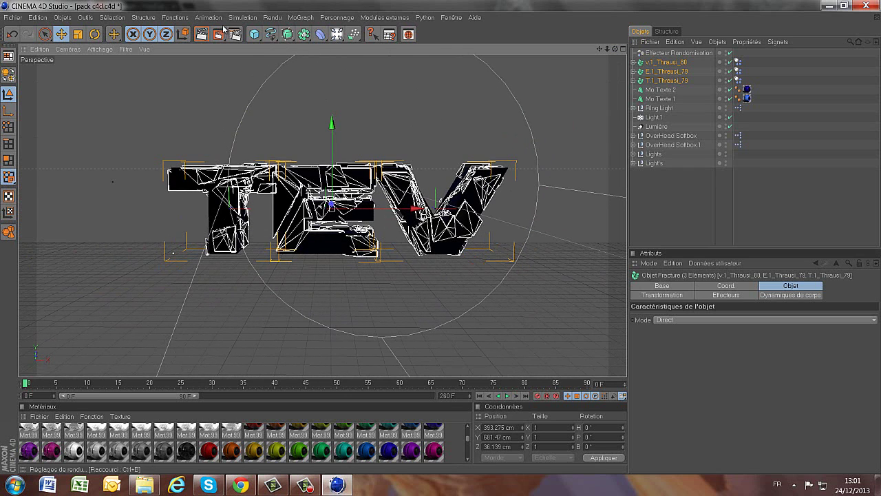
click(198, 36)
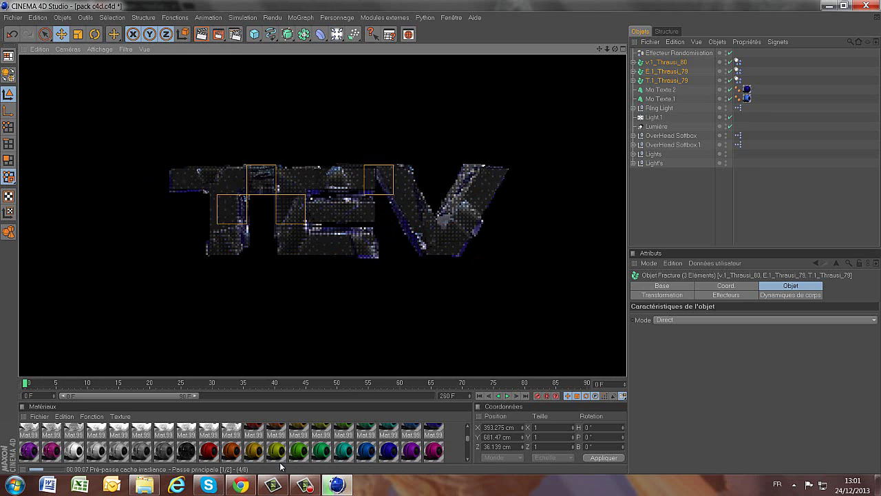
Switch to the web browser, open your own Facebook profile, and review the list of people who liked the contest post.
click(254, 486)
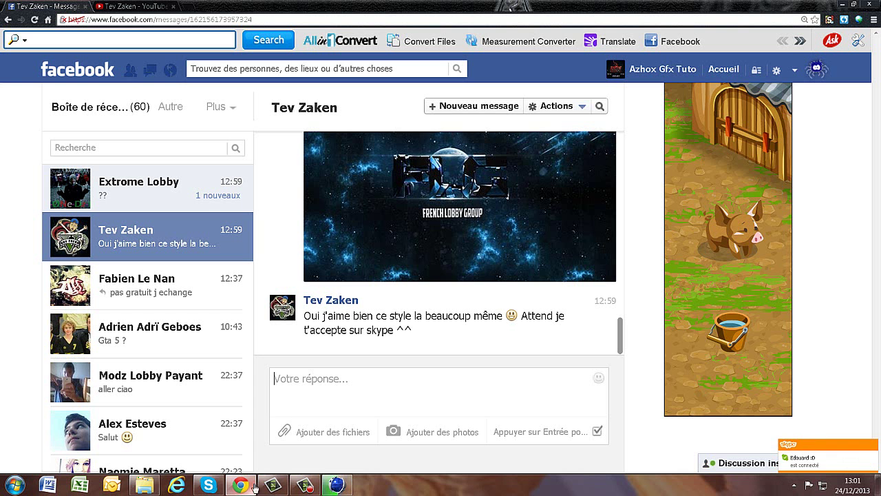
click(643, 76)
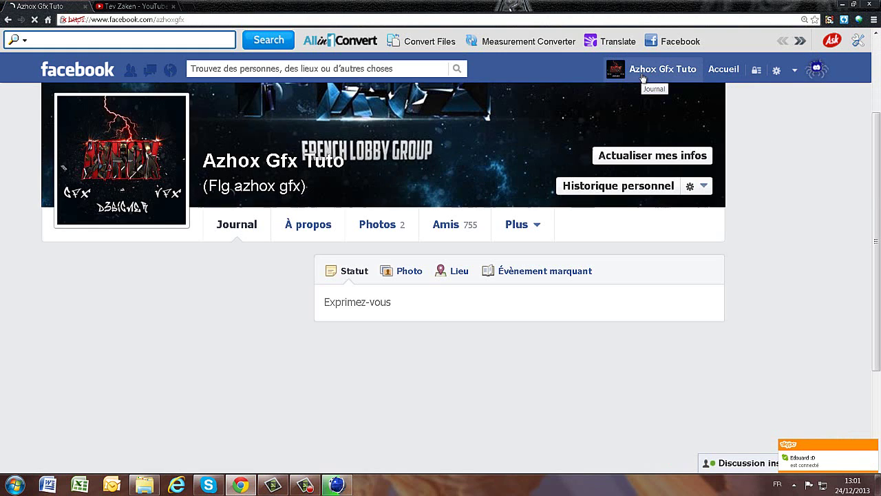
drag(879, 86, 875, 191)
scroll(876, 192, down, 1)
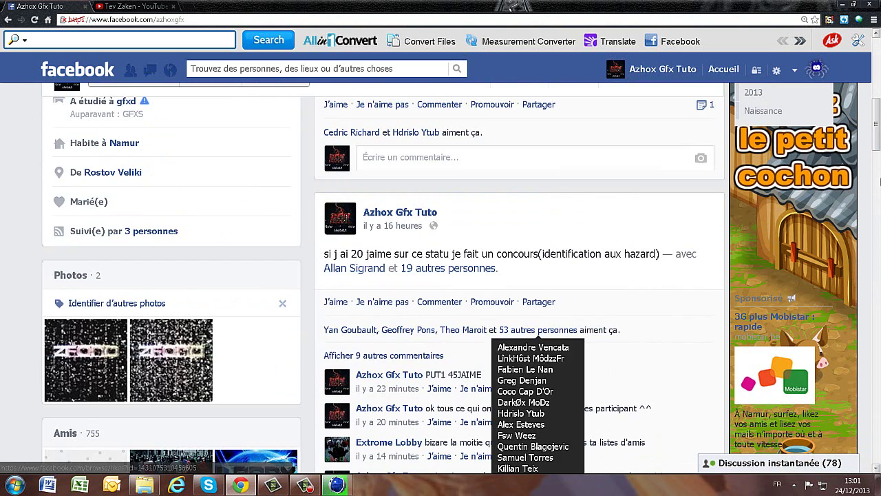
click(536, 331)
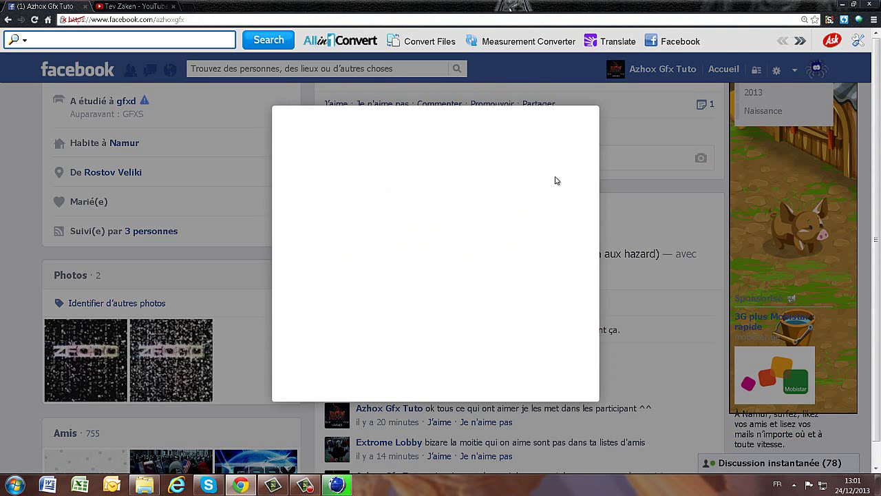
scroll(600, 244, down, 10)
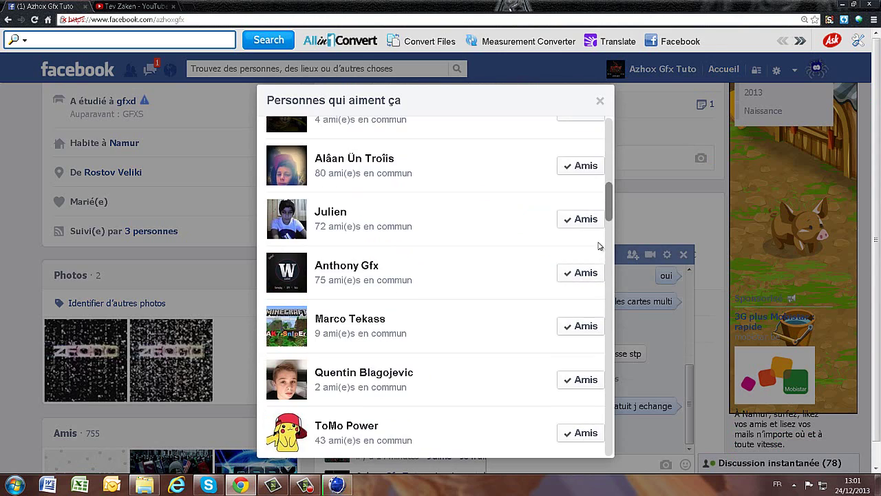
scroll(600, 165, up, 5)
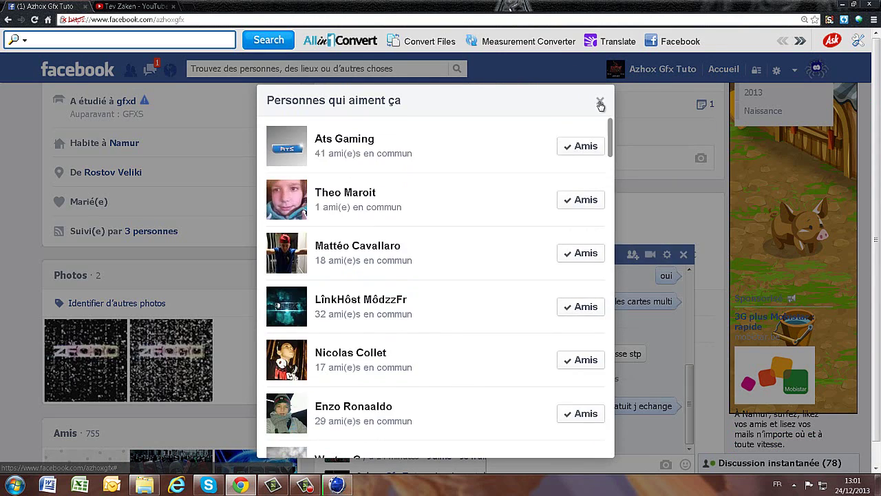
click(601, 102)
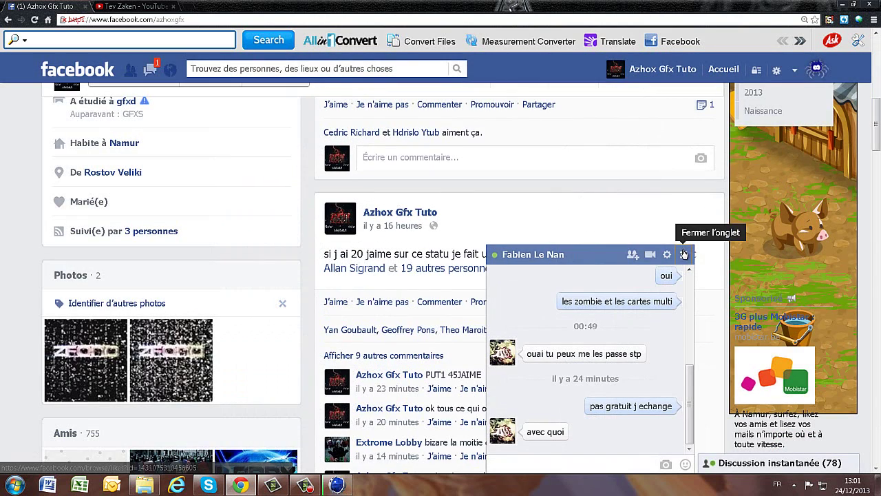
Close the Facebook chat window, look at the client's YouTube channel page, and return to Cinema 4D.
click(684, 254)
click(134, 6)
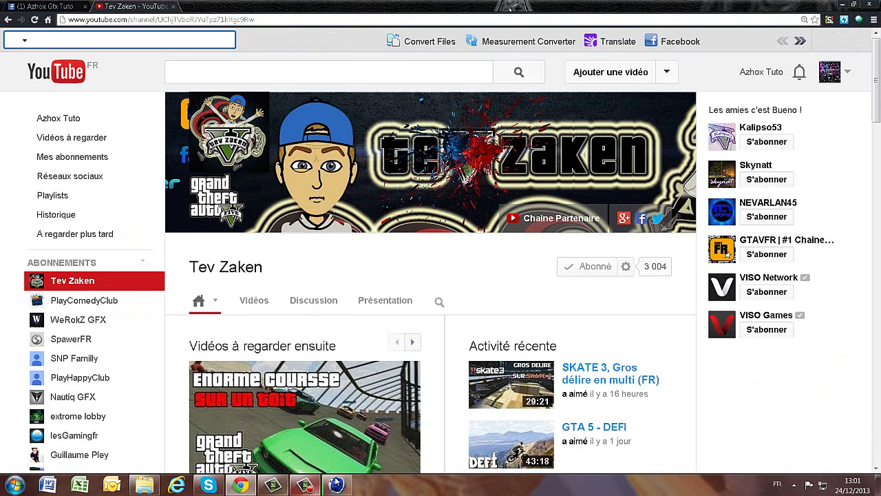
click(337, 485)
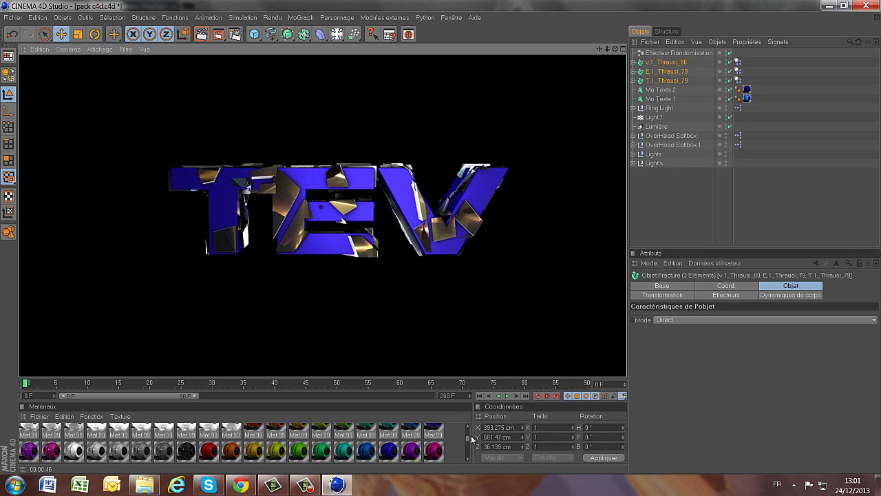
Apply the black Mat material to the Mo Texte 2 object.
drag(469, 439, 466, 421)
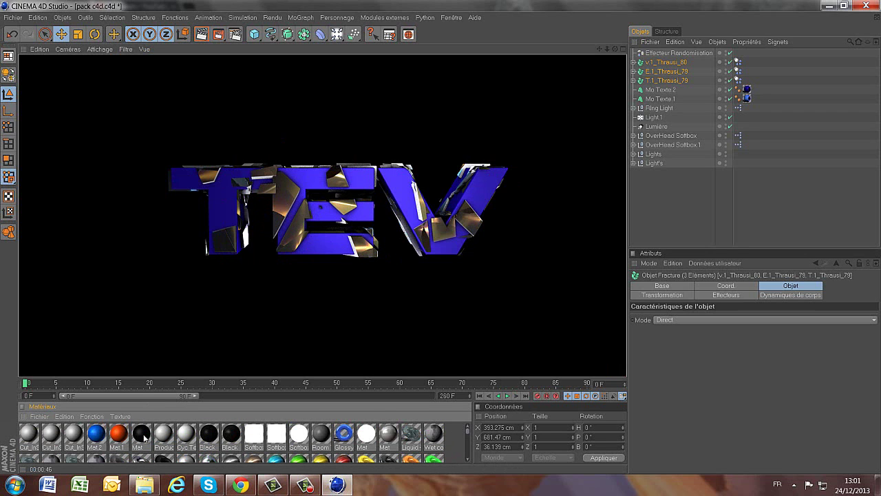
drag(141, 436, 536, 266)
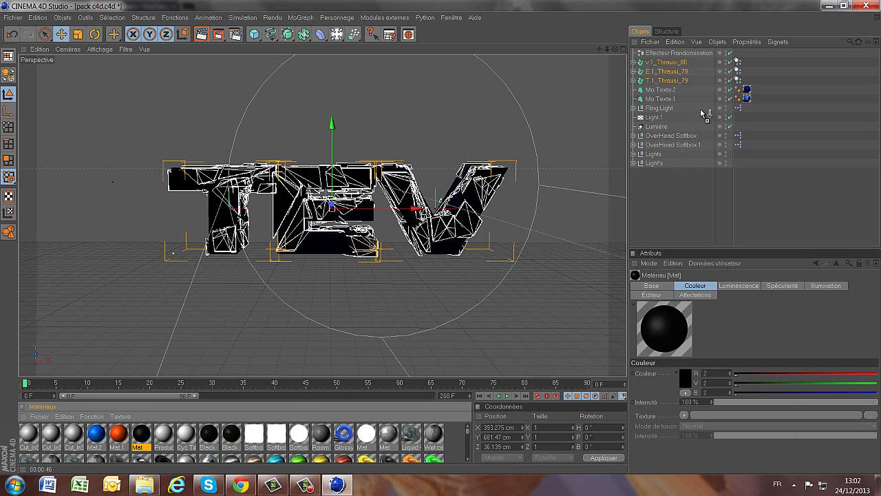
drag(703, 104, 669, 91)
click(666, 183)
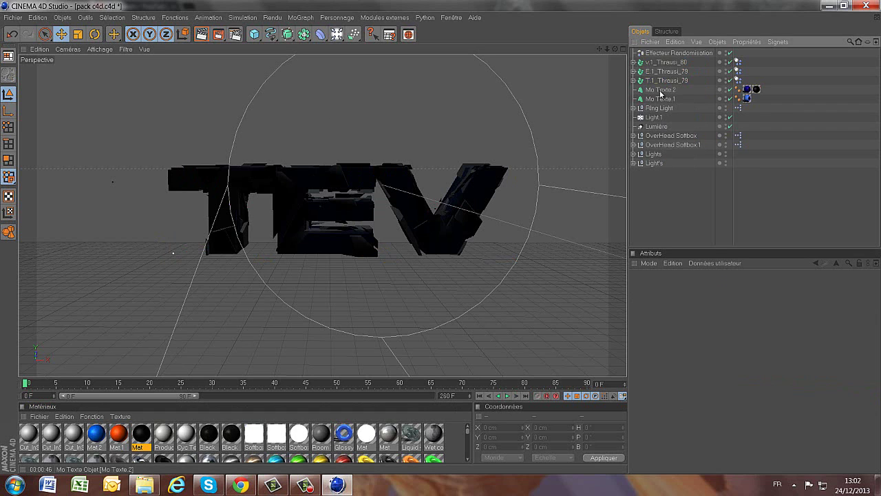
Select the three fractured letter objects again and move them slightly along Z to about 34.5 cm.
click(666, 63)
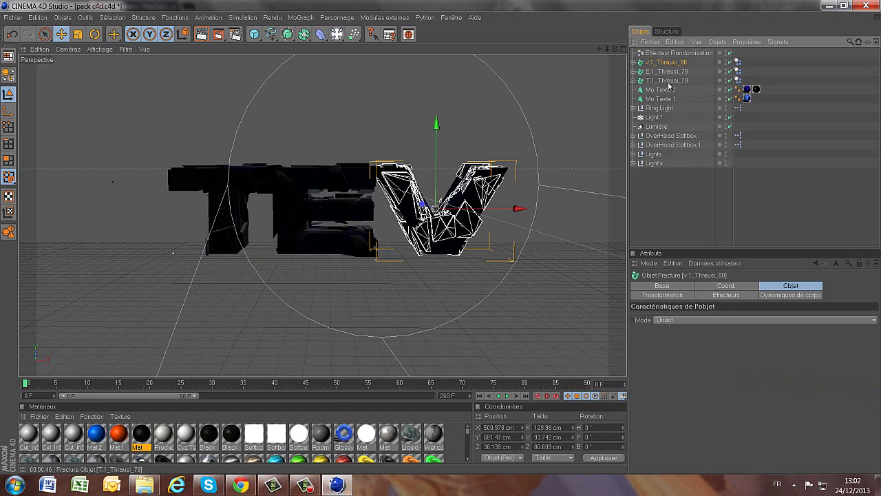
shift+click(668, 82)
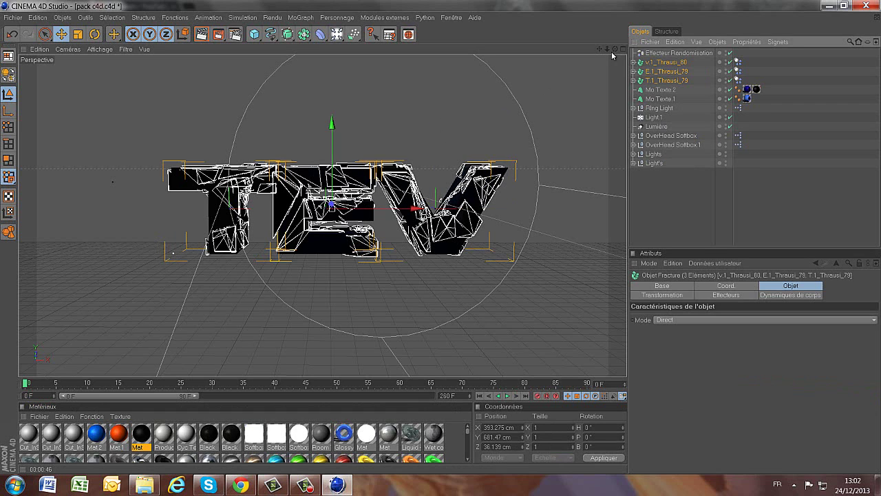
drag(614, 49, 633, 58)
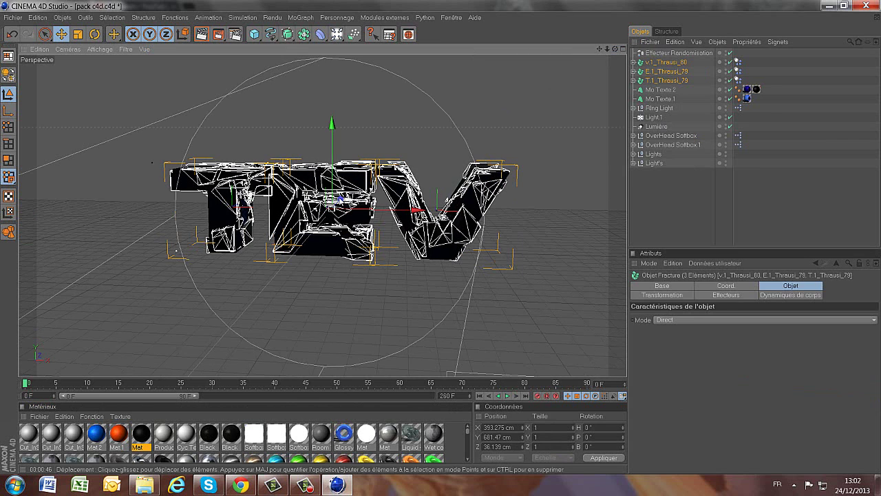
drag(340, 196, 340, 199)
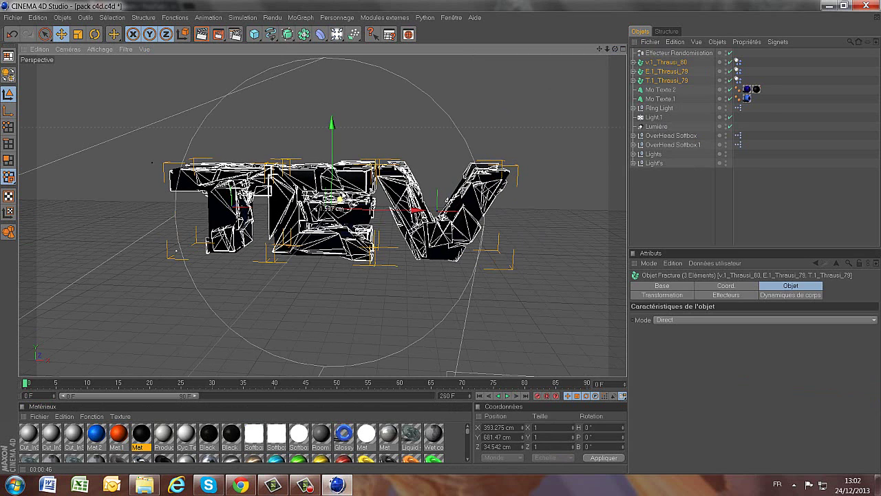
drag(614, 49, 441, 241)
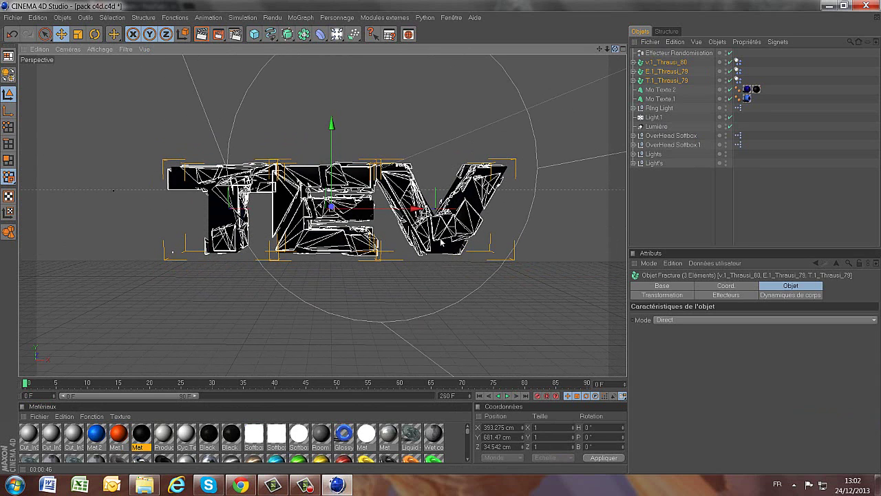
click(658, 220)
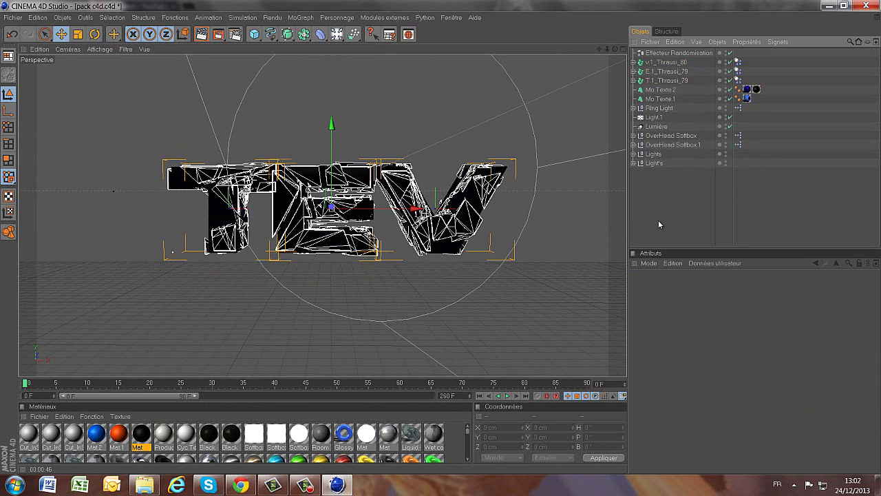
Add an atom array (Réseau d'atomes) object and make Mo Texte 1 its child.
click(673, 92)
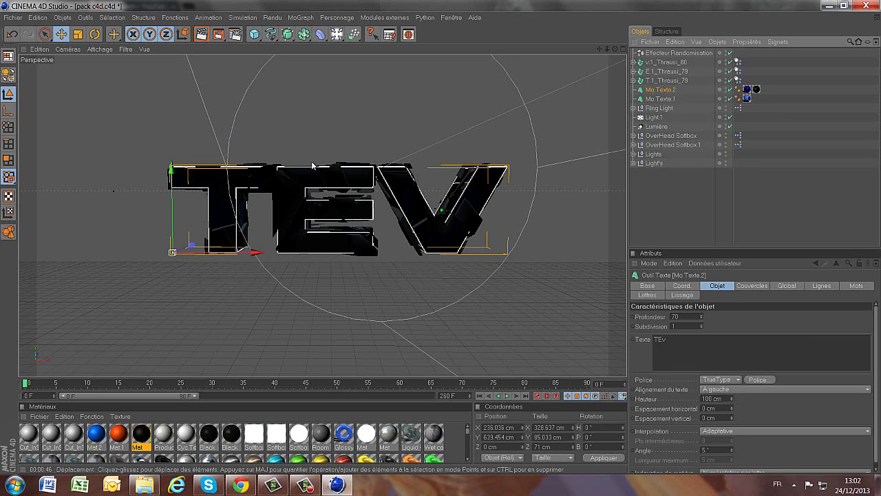
drag(304, 34, 430, 76)
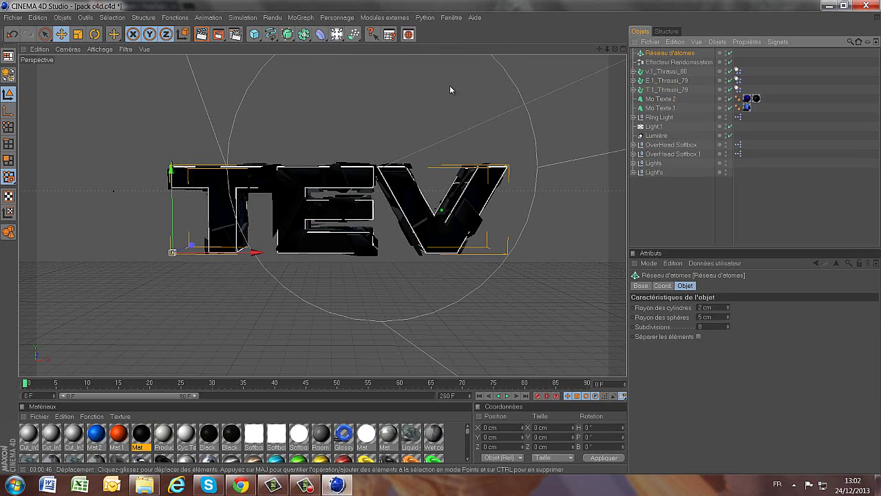
click(658, 108)
click(660, 108)
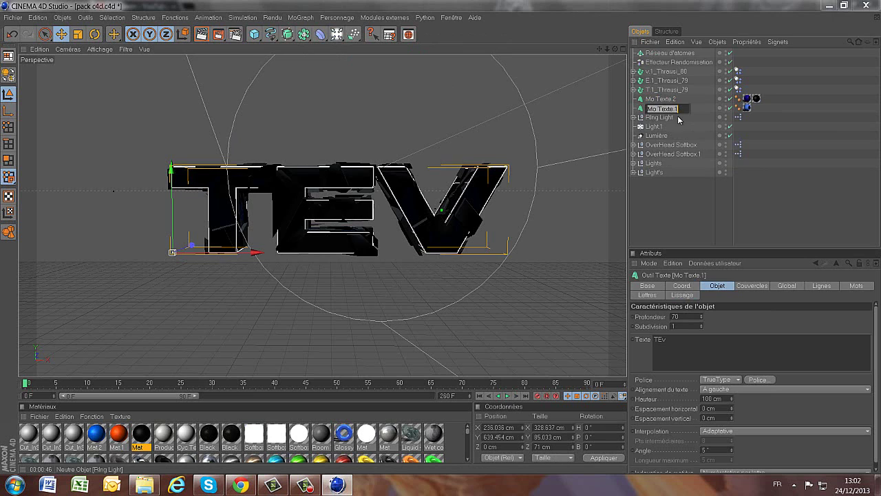
click(699, 109)
drag(667, 111, 669, 53)
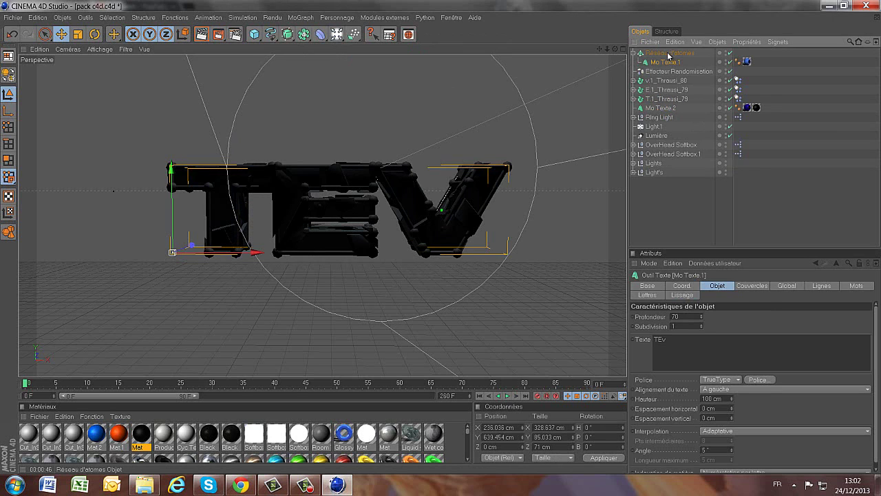
Set the atom array's cylinder radius and sphere radius to 0.5 cm each, and dismiss the Windows colour scheme dialog.
click(668, 54)
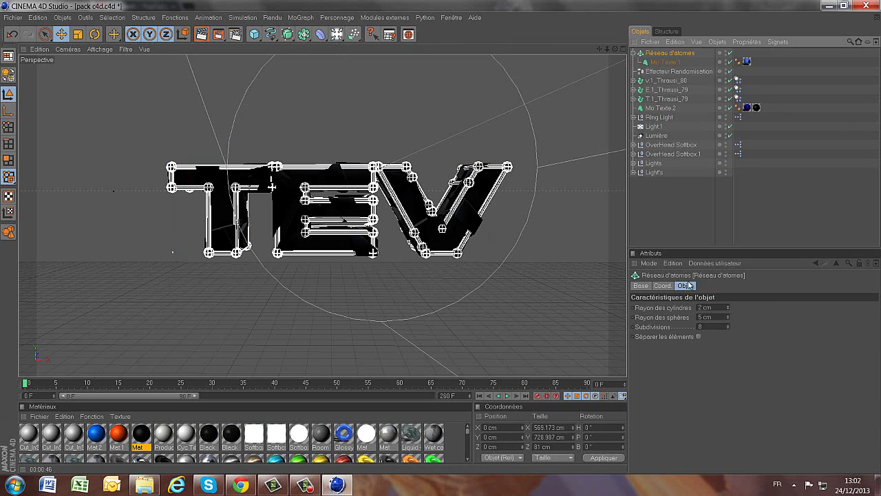
click(710, 307)
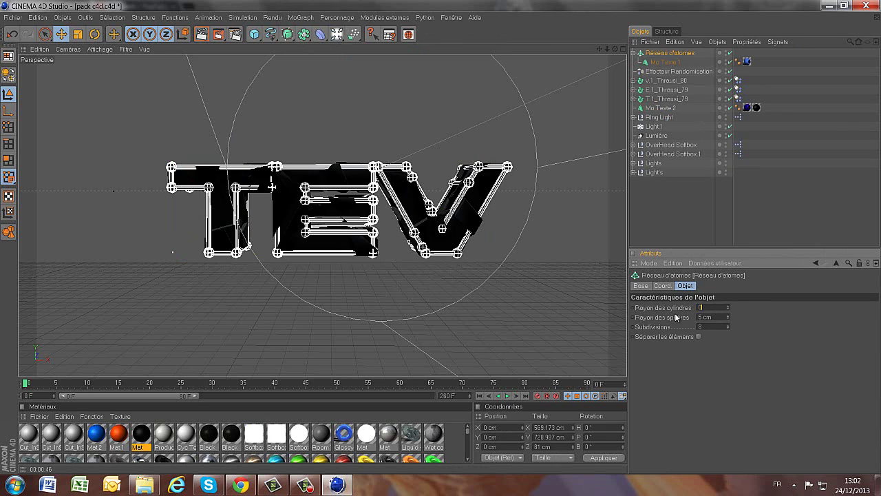
click(721, 318)
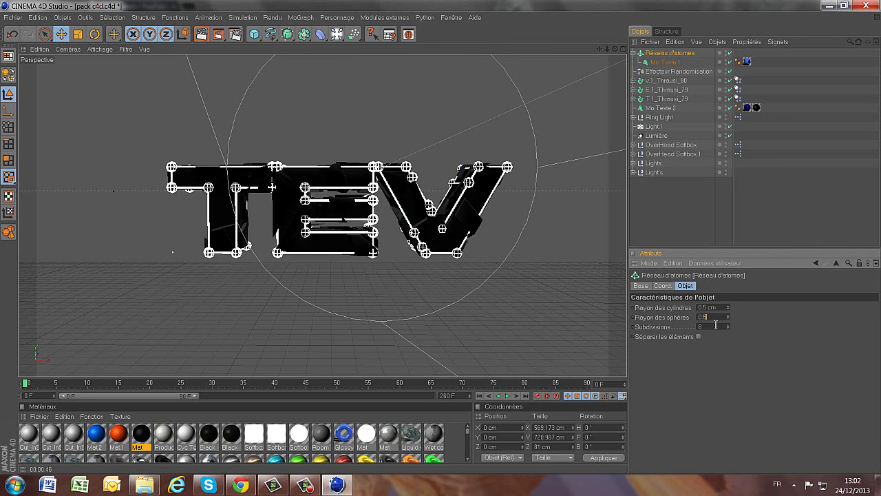
text(0.5)
key(Return)
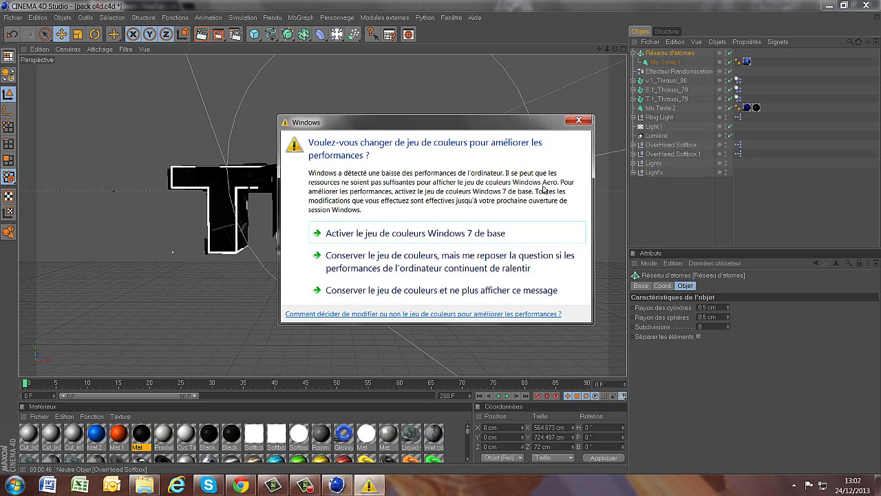
click(586, 122)
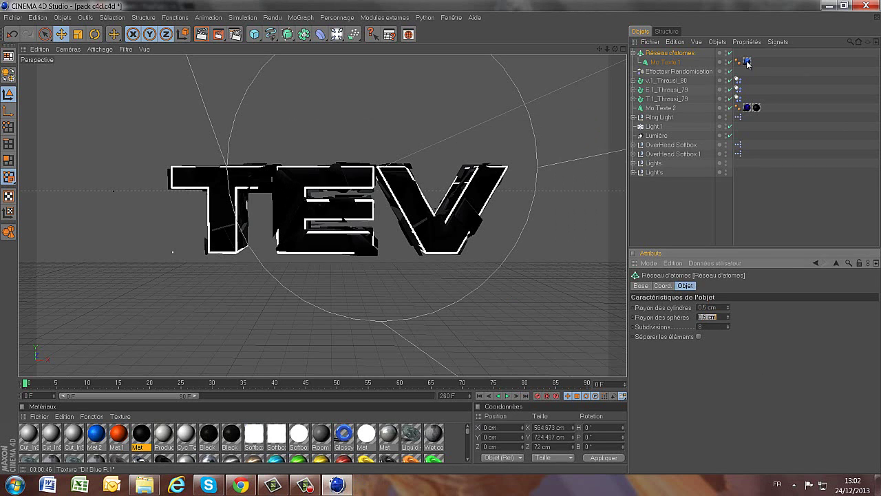
Move the Dif Blue R.1 texture from Mo Texte 1 to the atom array and render a preview of the perspective view.
drag(747, 63, 739, 53)
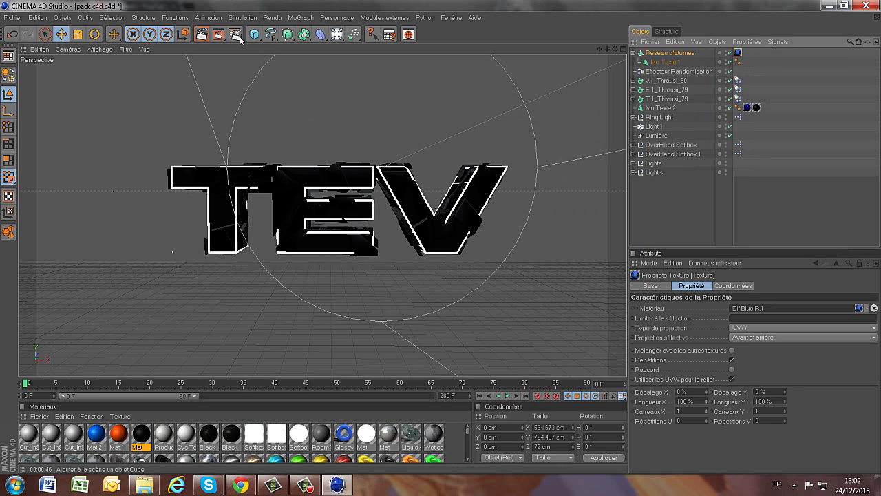
click(200, 36)
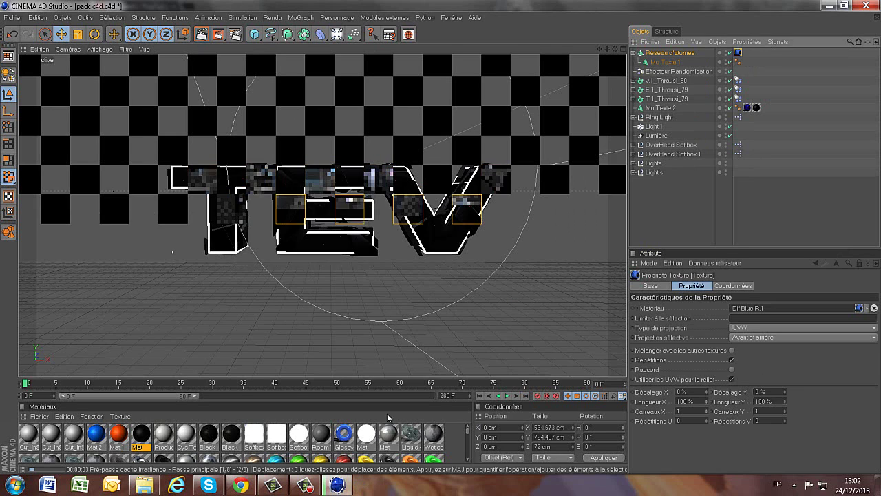
click(319, 487)
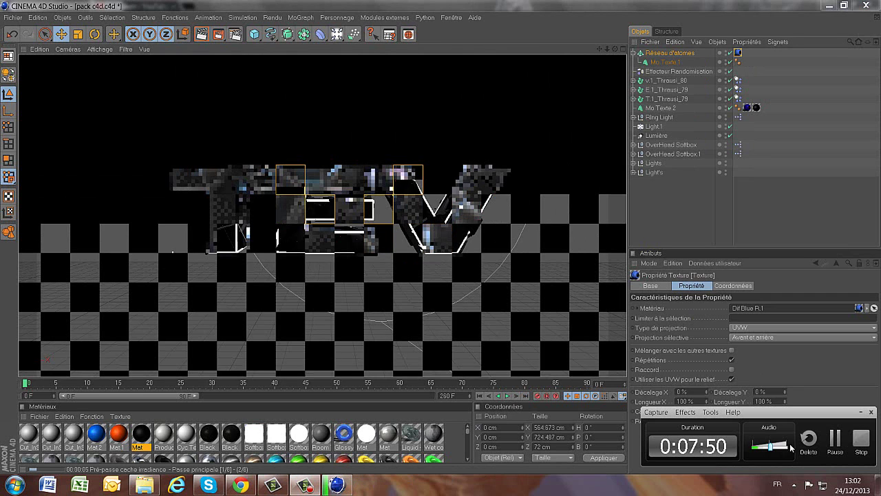
click(833, 438)
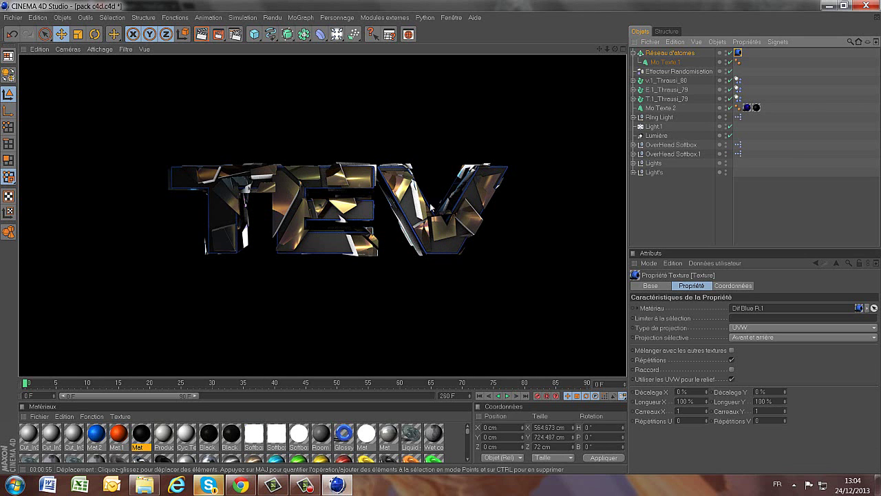
click(209, 486)
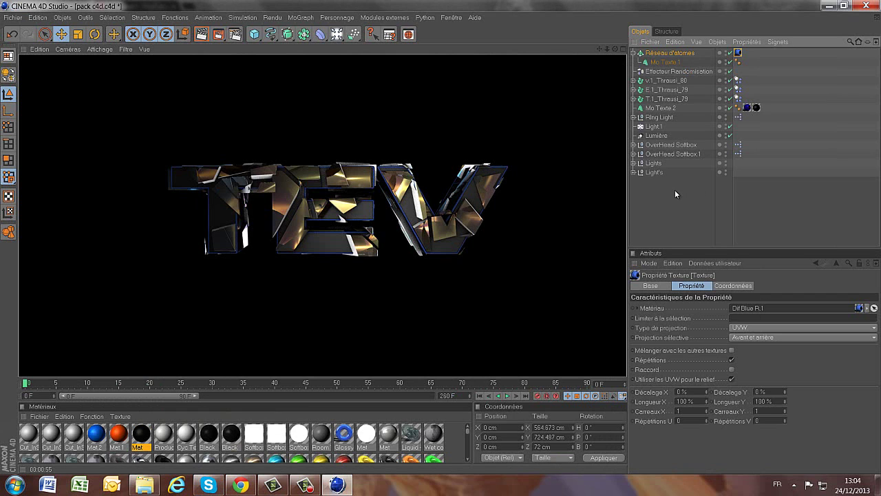
Set the render output to the DVCPRO HD 720 29.97 film/video preset.
click(236, 34)
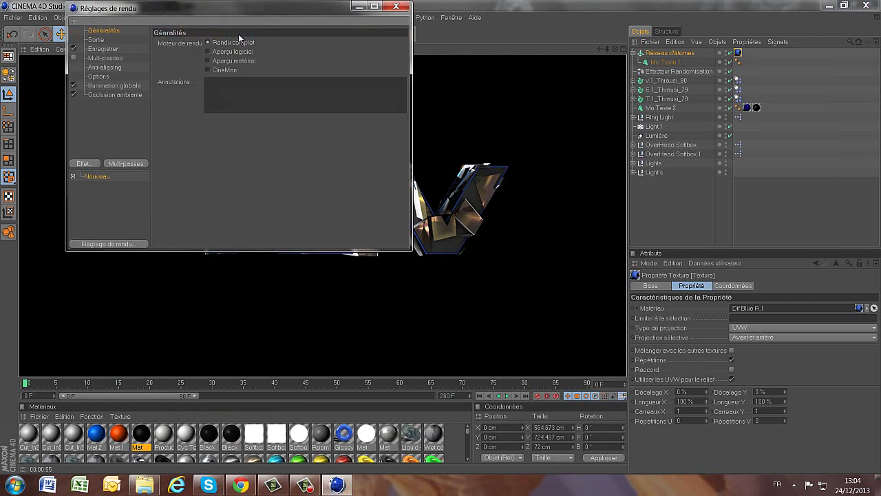
click(388, 8)
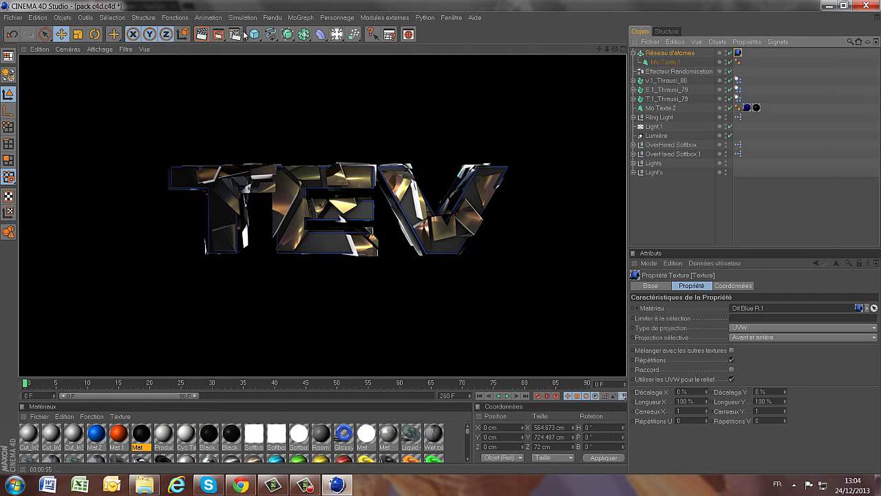
click(235, 34)
click(92, 41)
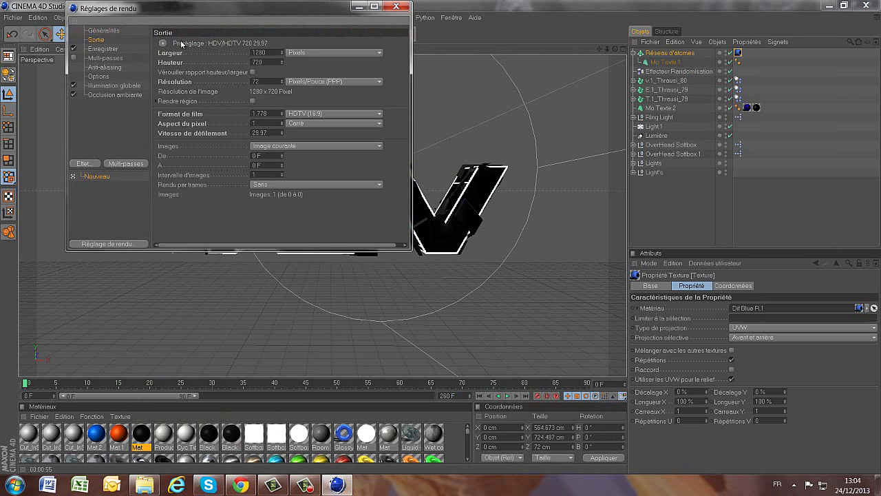
click(164, 44)
mouse_move(190, 74)
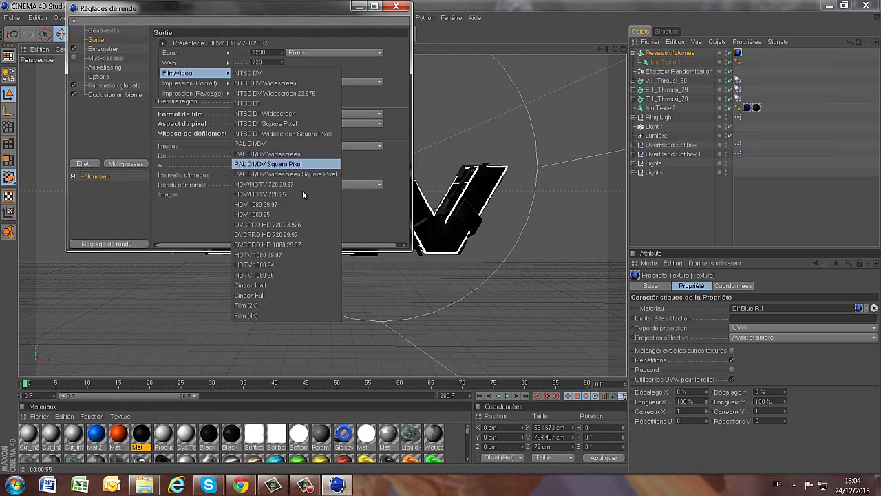
click(299, 235)
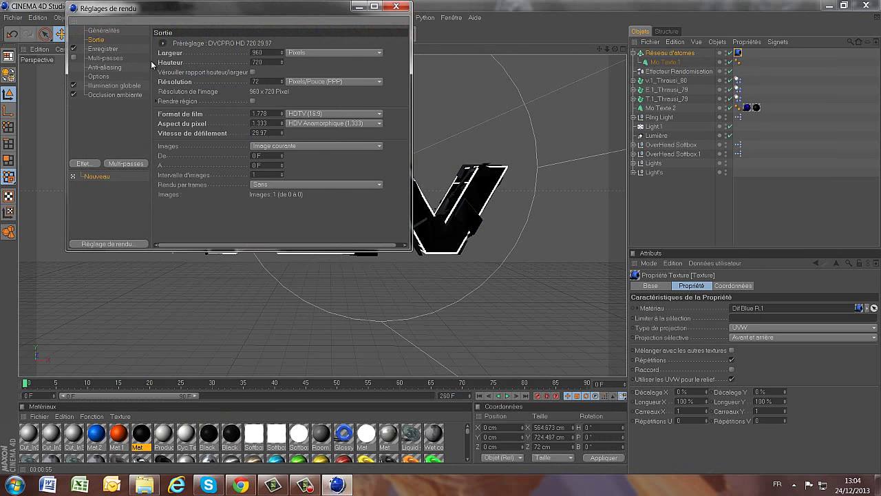
Review the image saving options, set the render's anti-aliasing to Au mieux (best), and close the render settings.
click(90, 49)
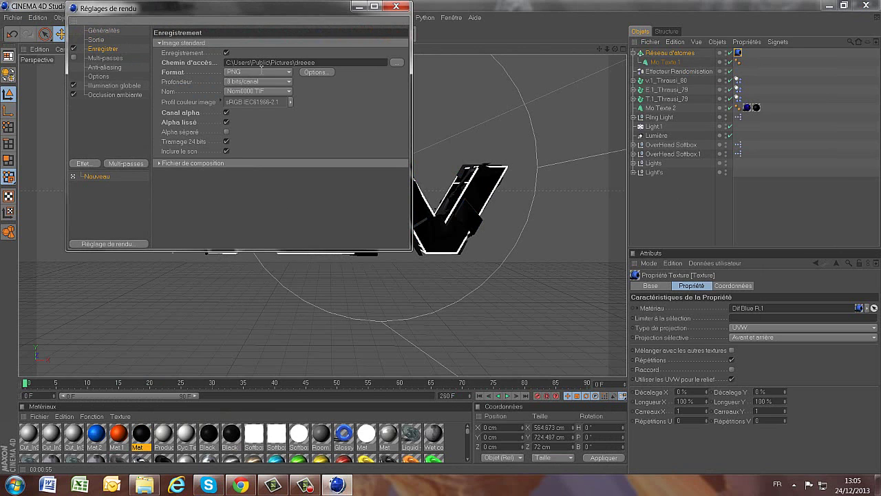
click(107, 58)
click(104, 67)
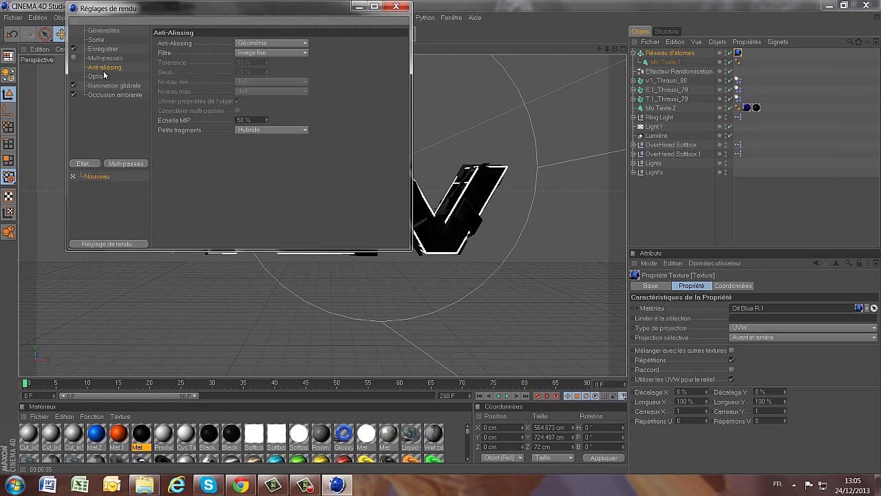
click(295, 44)
click(289, 71)
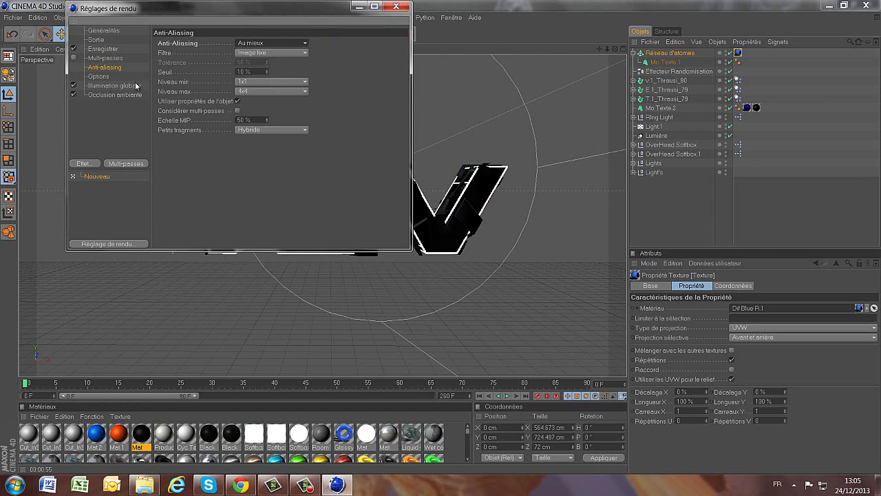
click(398, 8)
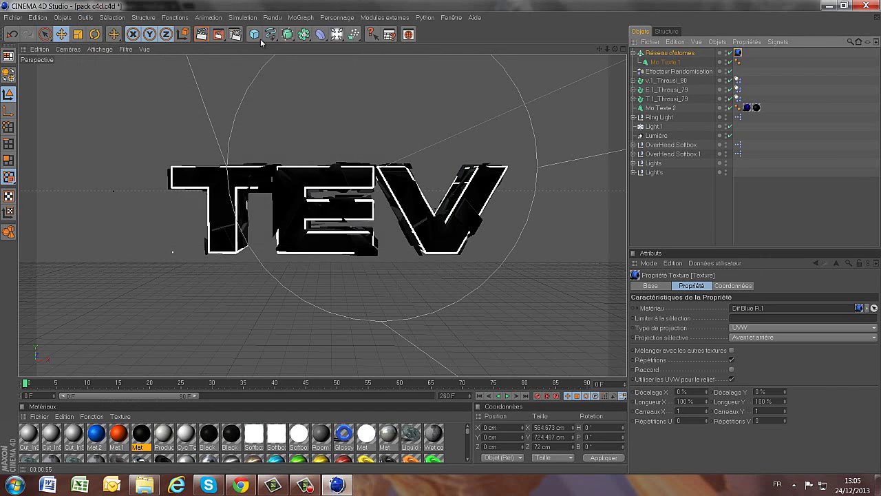
Render the logo to the picture viewer, overwriting the existing dreeee.png file.
click(216, 34)
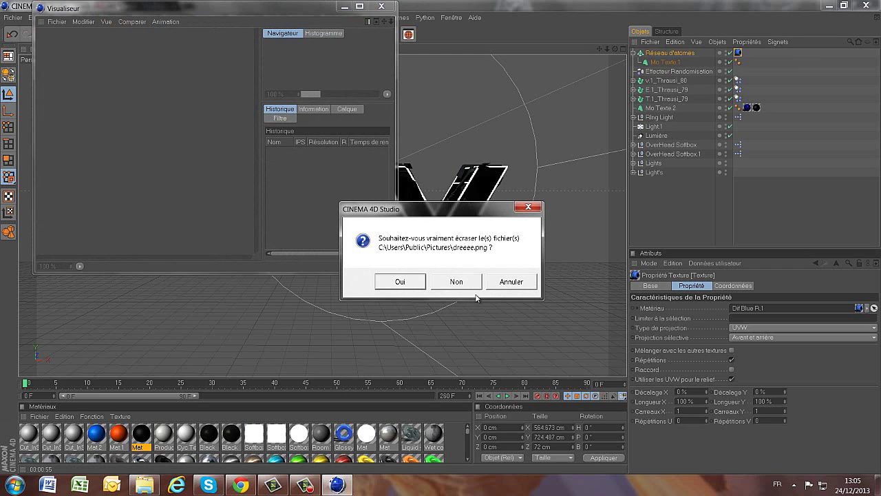
click(400, 282)
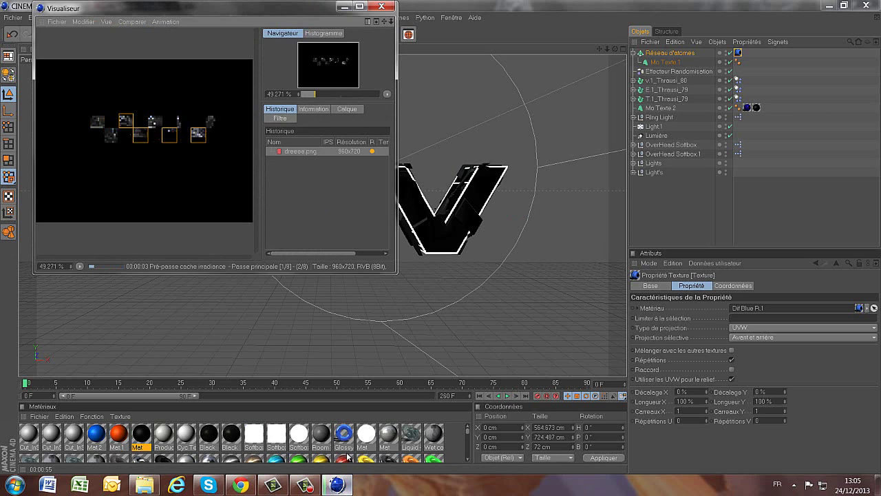
click(338, 484)
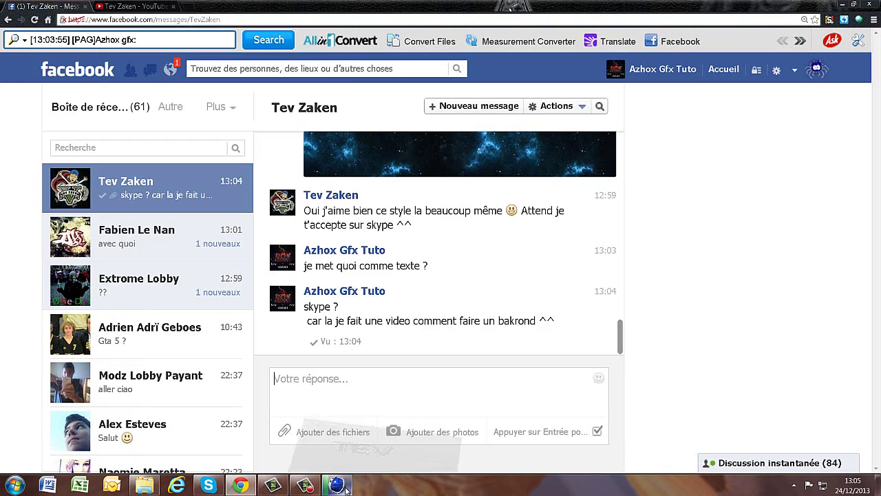
click(338, 485)
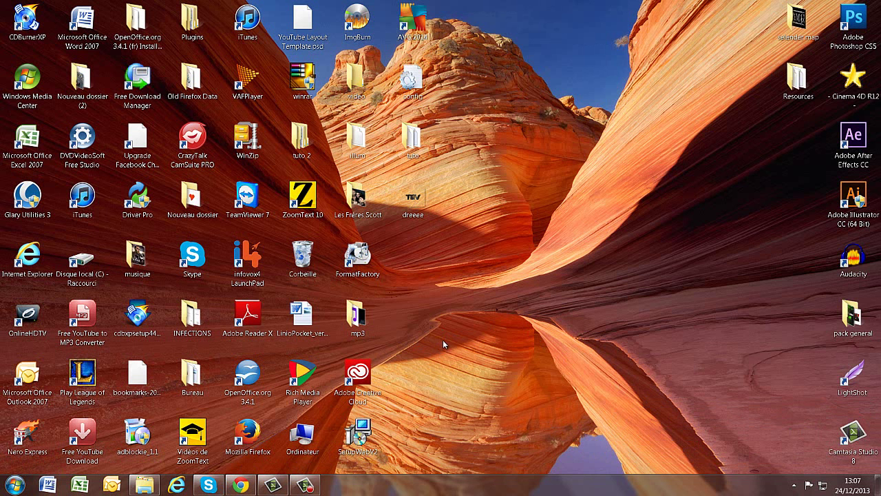
Preview the rendered dreeee image from the desktop, close it, and start Adobe Photoshop CS5.
double_click(413, 201)
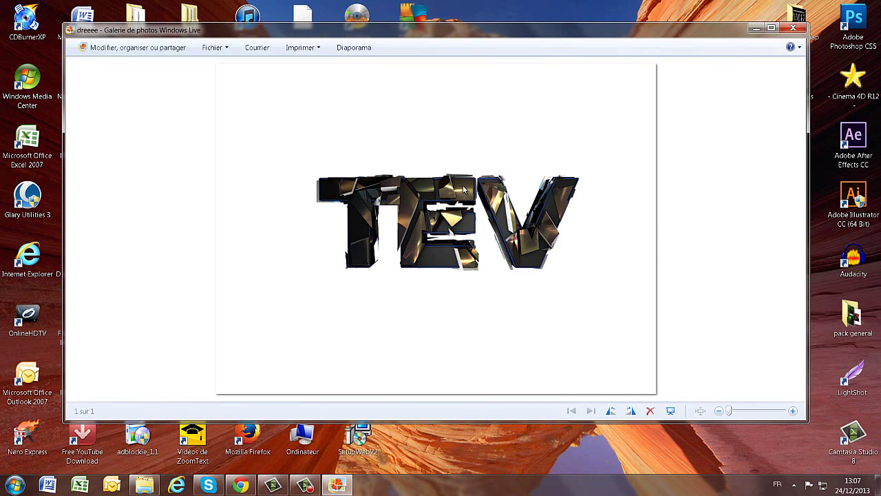
click(793, 29)
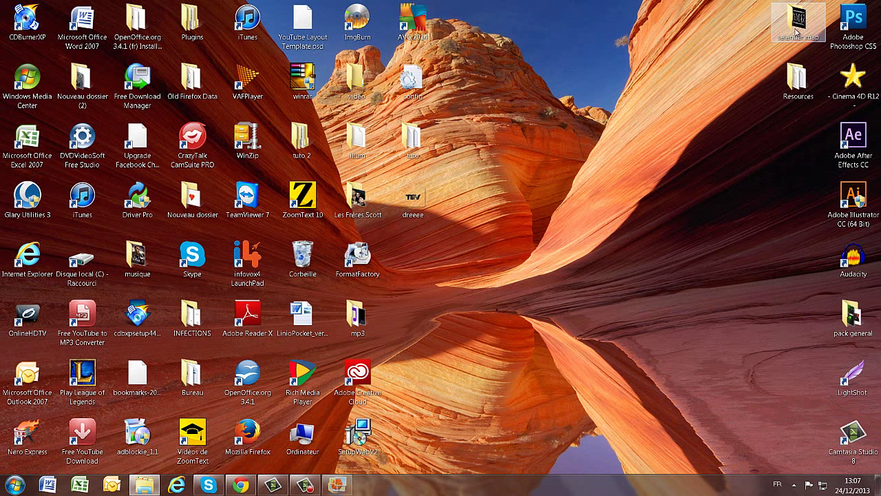
double_click(854, 24)
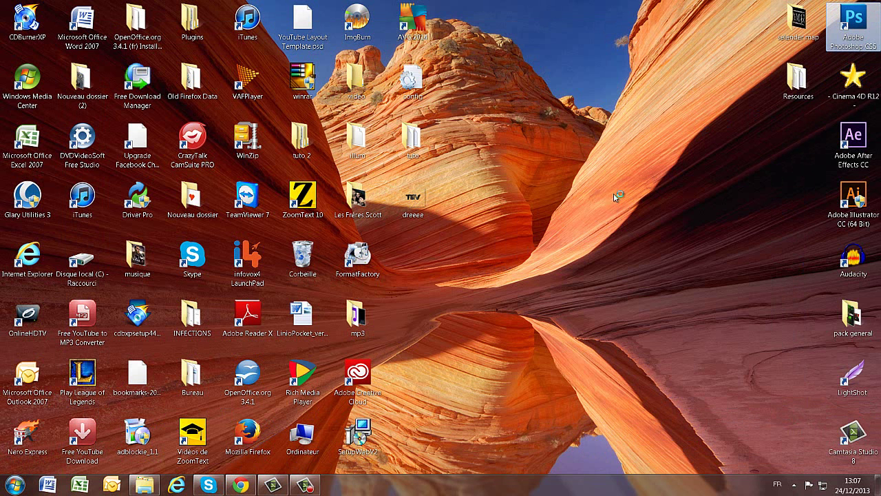
click(314, 484)
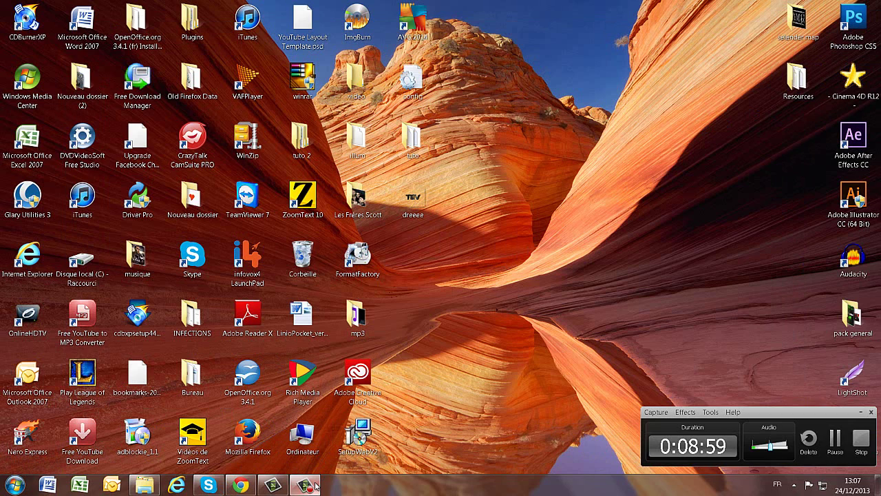
click(315, 485)
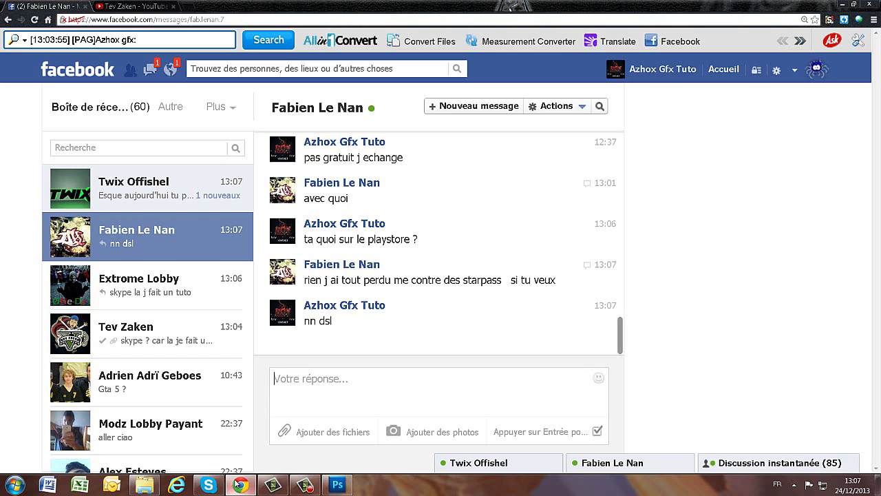
Read the unread Facebook conversation, look at the client's YouTube channel page in Chrome, and switch to Photoshop.
click(241, 484)
click(146, 197)
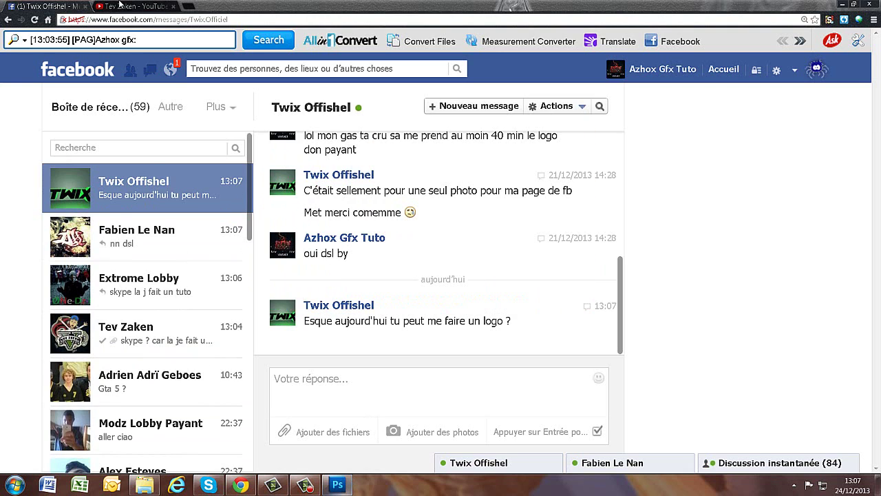
click(138, 7)
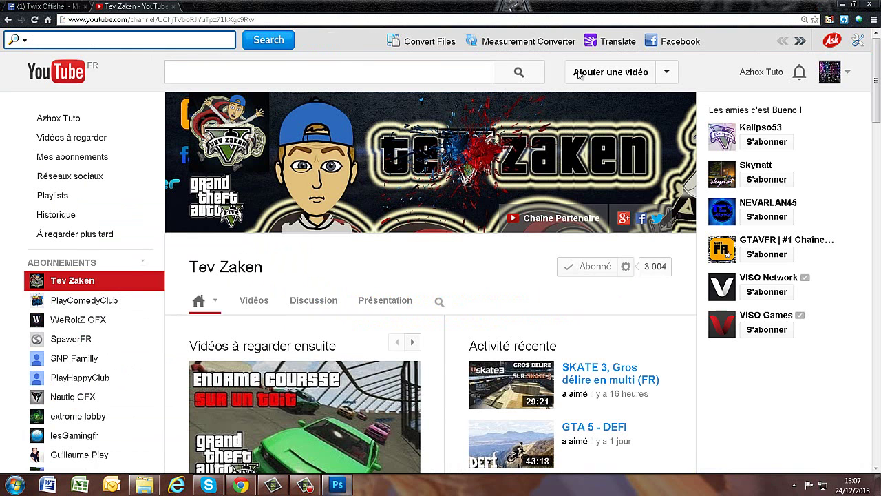
click(843, 6)
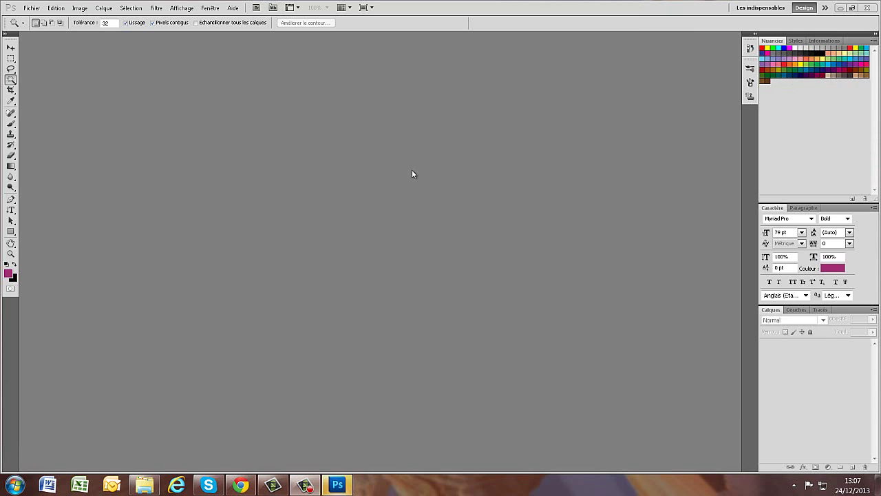
Create a new 1920 x 1200 pixel RGB document with a white background and activate the Move tool.
click(31, 7)
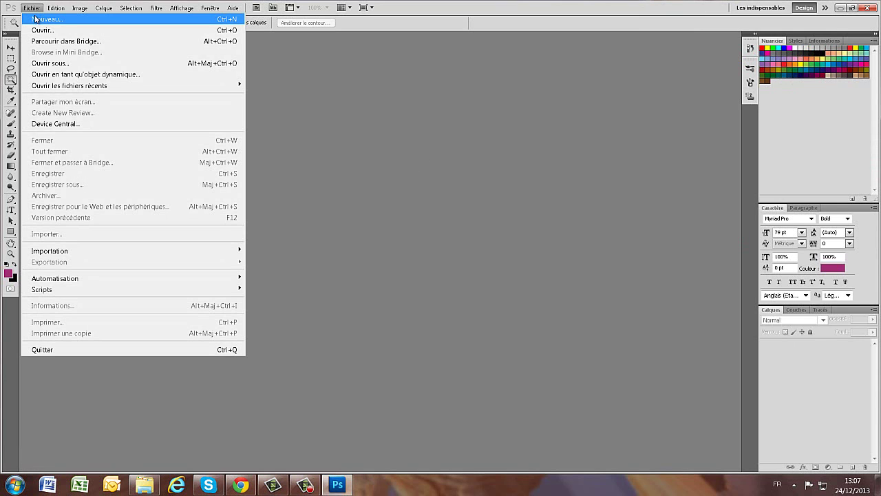
click(35, 19)
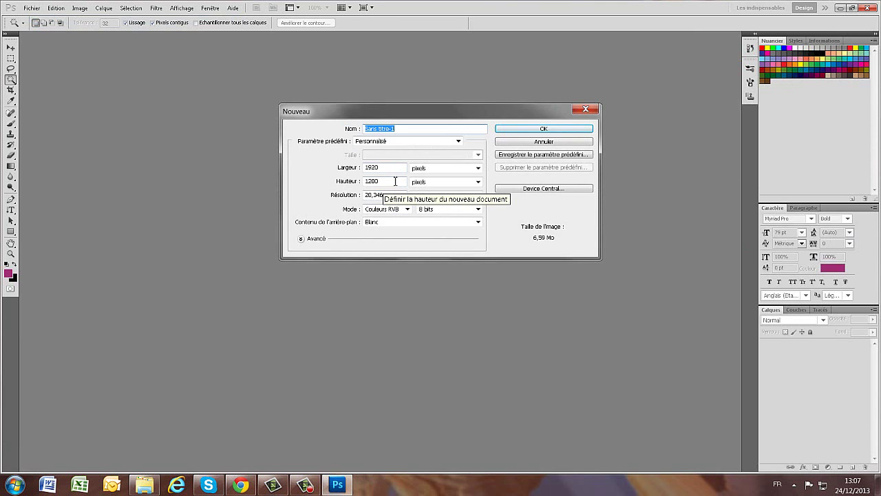
click(566, 130)
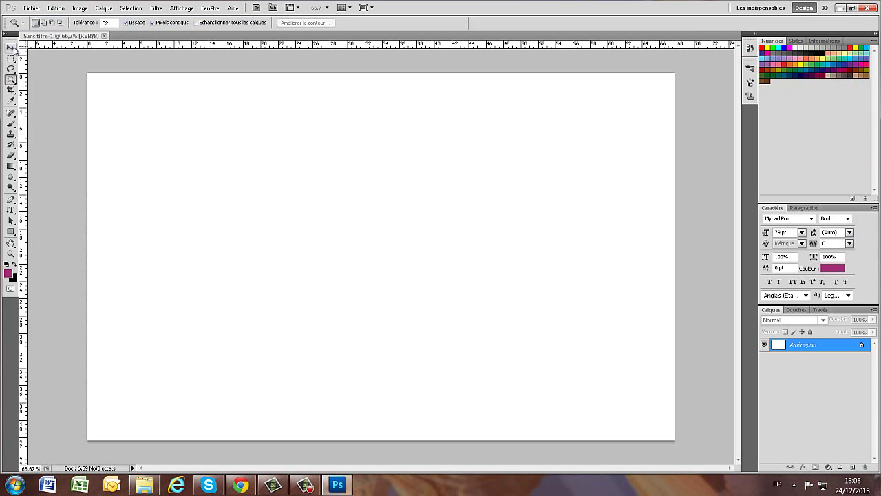
click(10, 47)
click(365, 190)
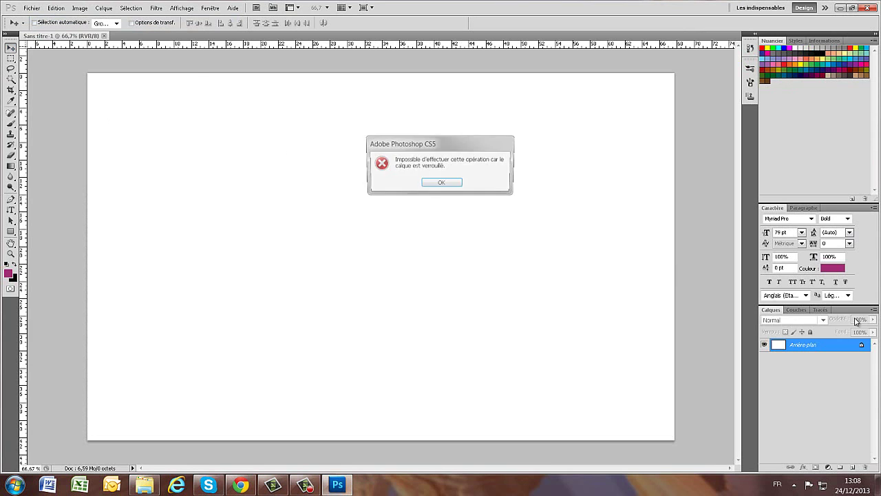
Dismiss the locked-layer error and convert the background into a regular layer named Calque 0.
click(444, 183)
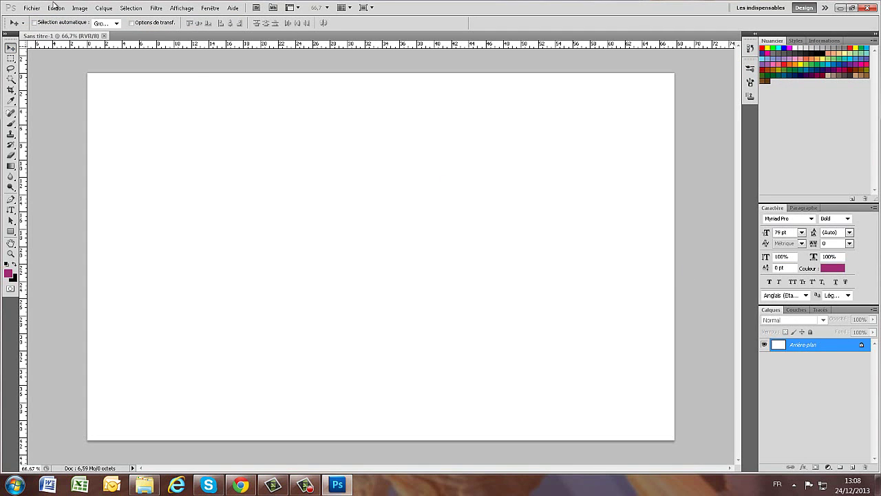
double_click(846, 350)
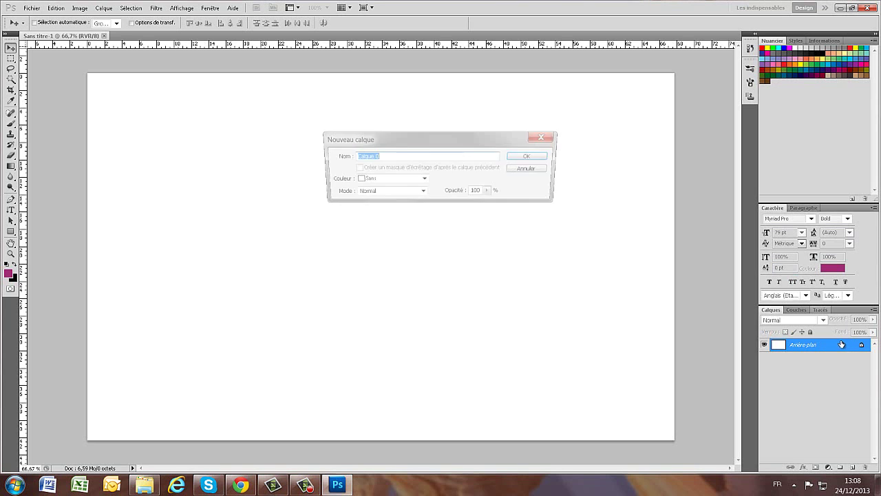
click(529, 157)
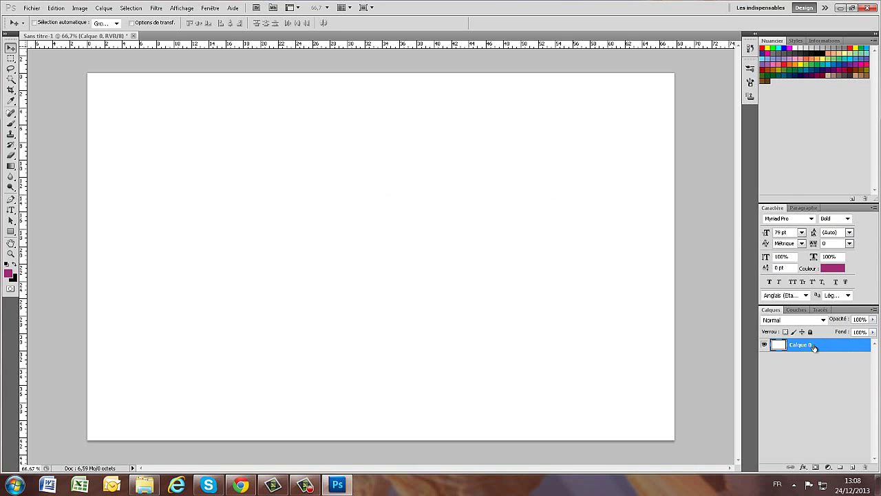
Apply a black (000000) colour overlay at 100% opacity in Normal mode to the Calque 0 layer.
double_click(814, 348)
click(516, 268)
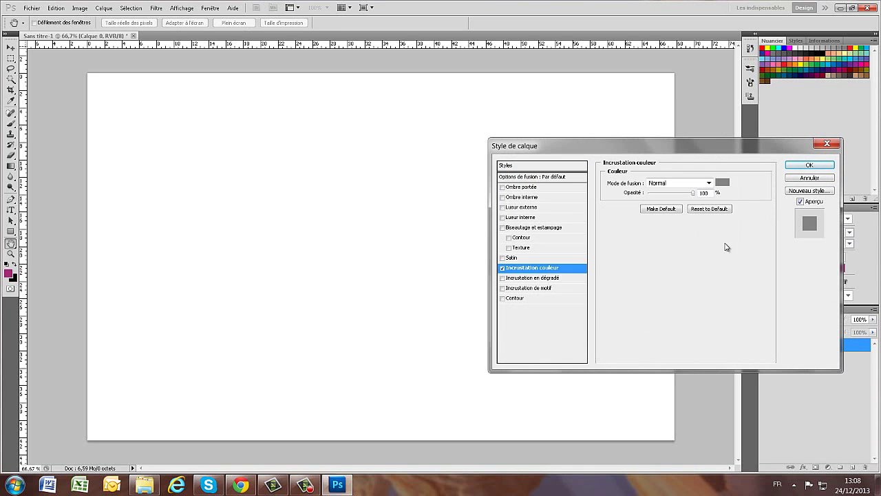
click(722, 182)
drag(562, 263, 472, 348)
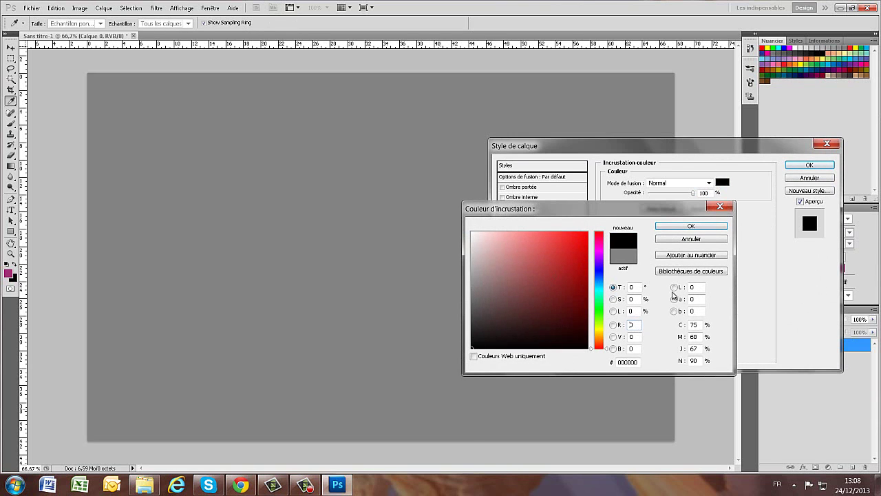
click(691, 226)
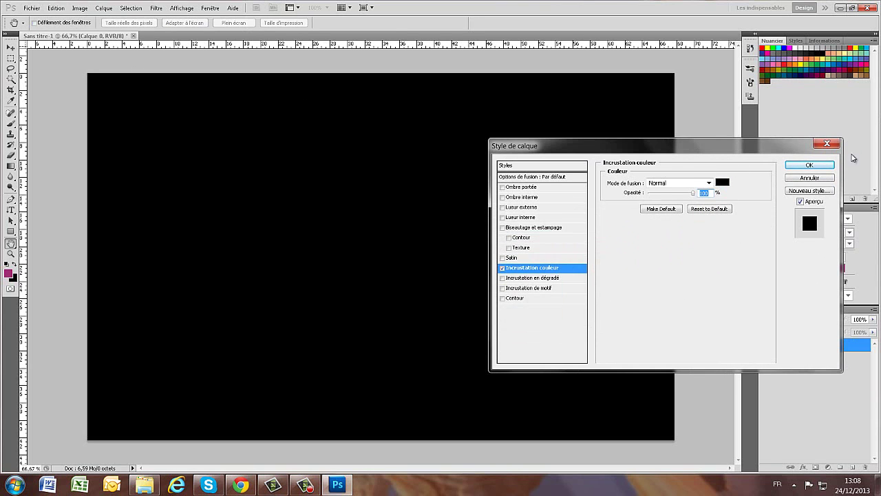
click(809, 165)
Place the dreeee PNG image from the desktop into the black document.
click(35, 8)
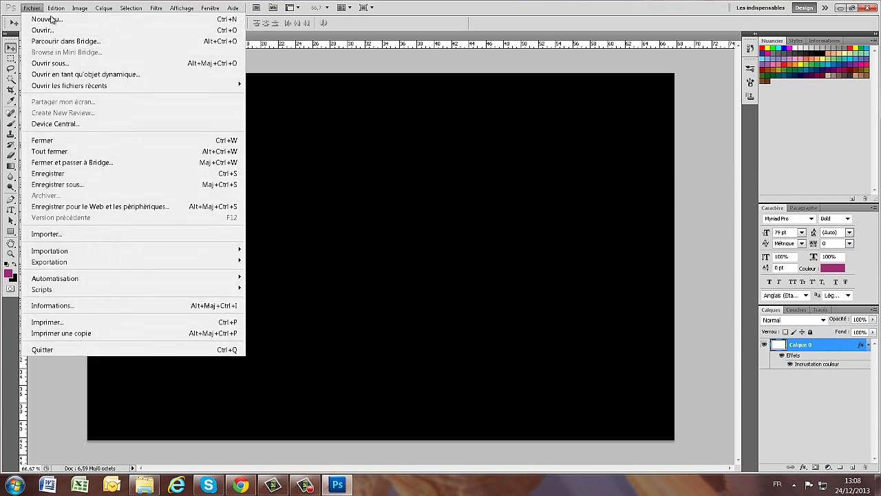
click(48, 234)
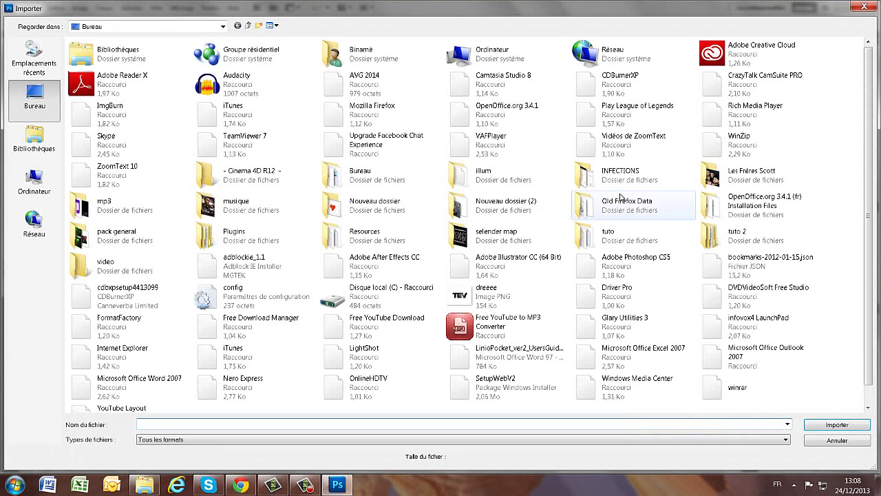
scroll(386, 289, down, 1)
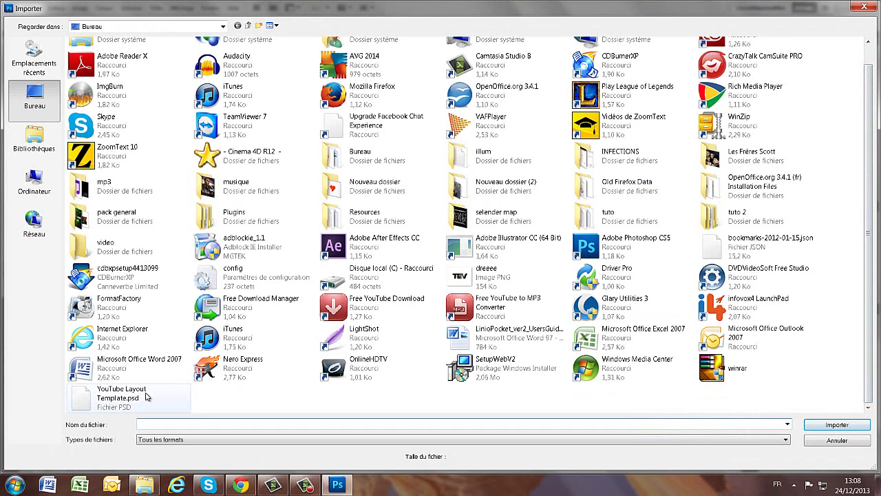
double_click(471, 289)
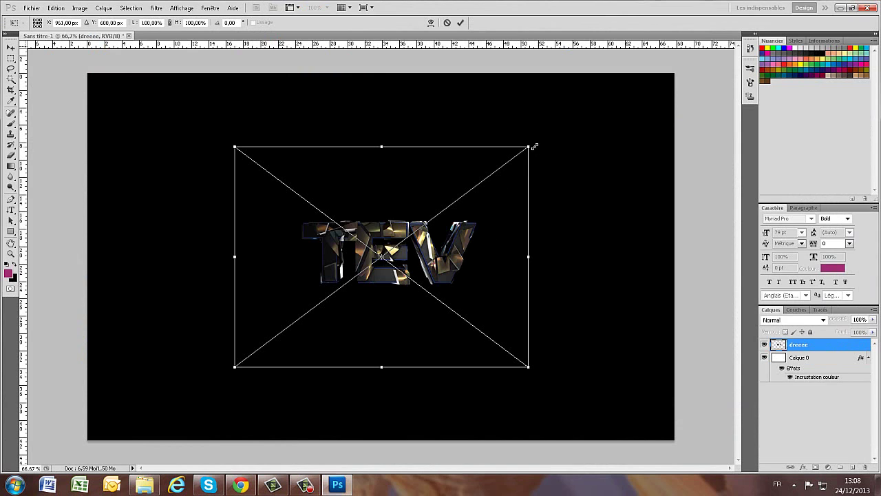
Scale the placed TEV logo proportionally to about 108% and move it near the horizontal centre of the canvas.
shift+drag(531, 144, 550, 124)
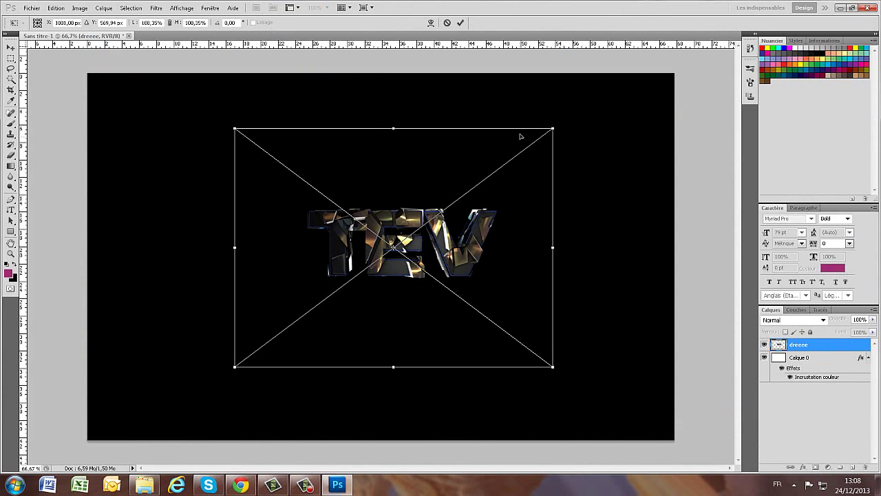
click(461, 22)
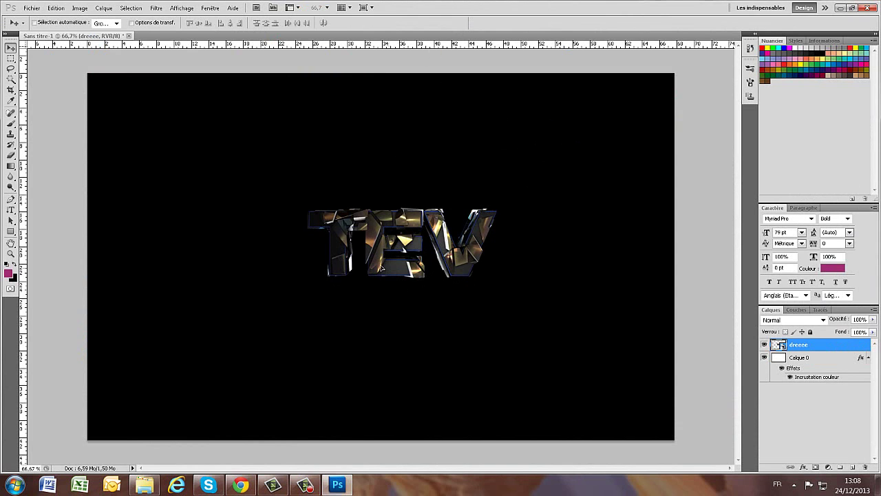
drag(391, 274, 368, 270)
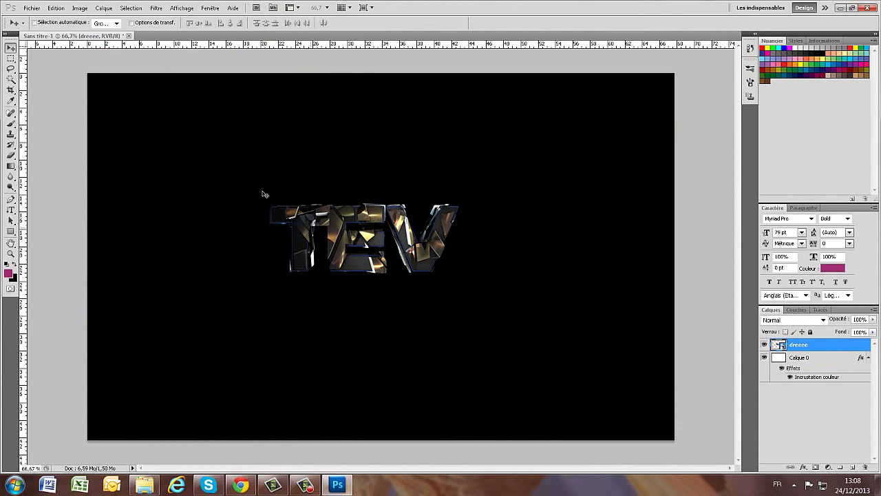
Open pack1.psd from the pack general folder on the desktop.
click(40, 8)
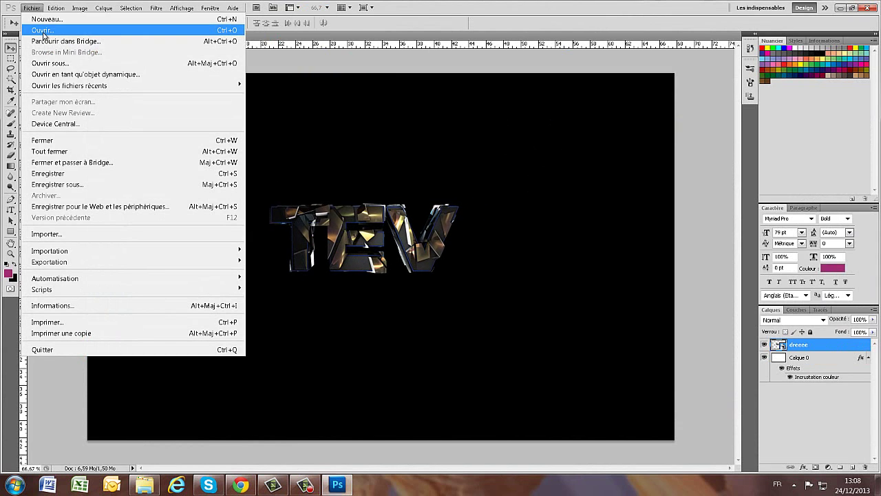
click(43, 30)
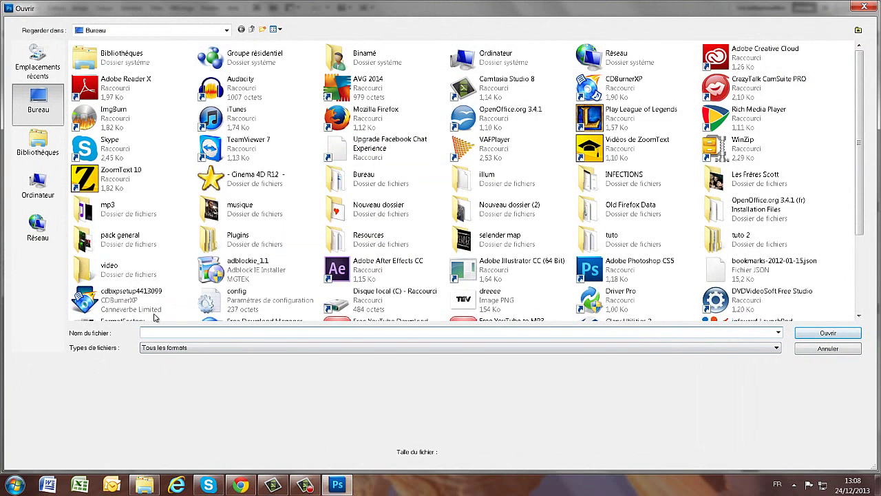
text(pack)
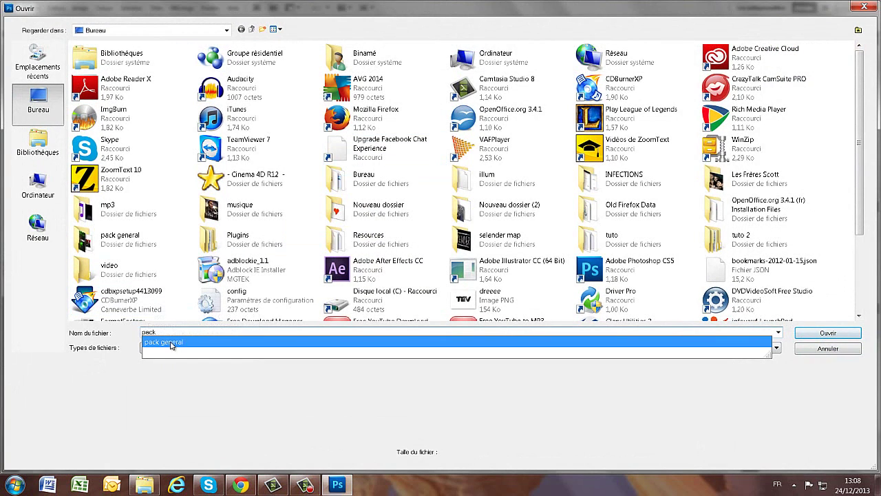
click(171, 342)
click(823, 334)
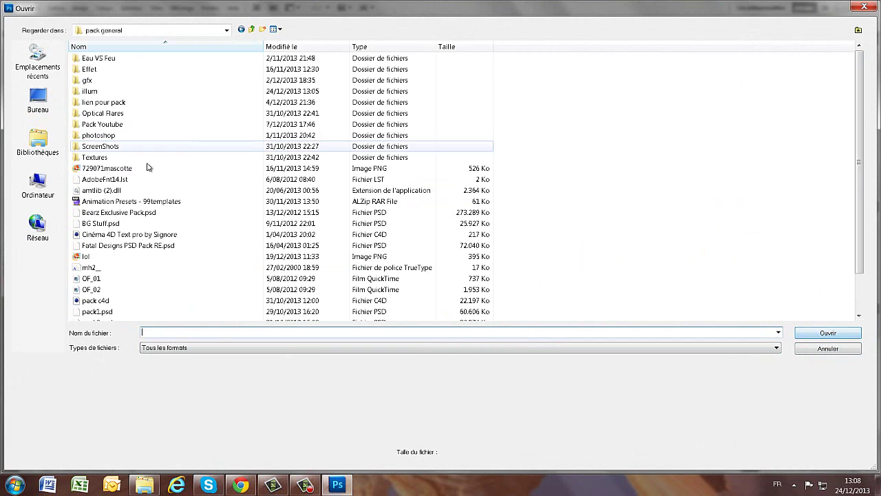
double_click(118, 311)
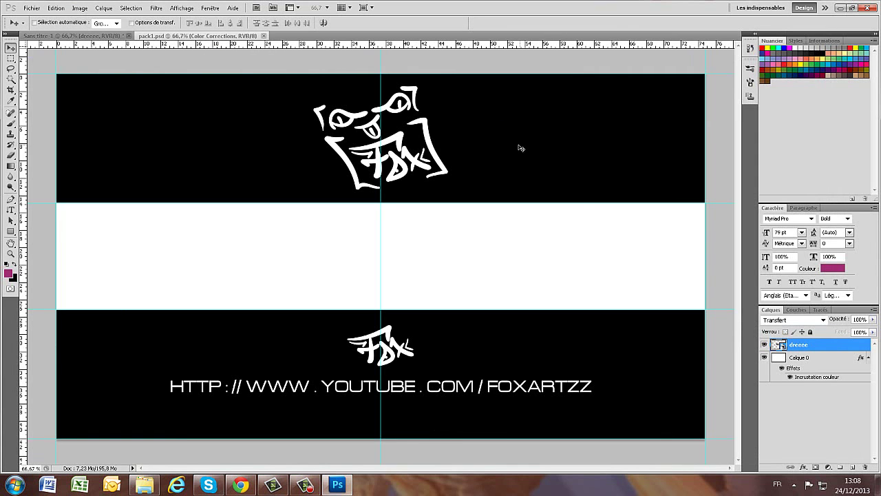
Open pack2.psd from the pack general folder, accepting the missing-font warning.
click(32, 8)
click(43, 32)
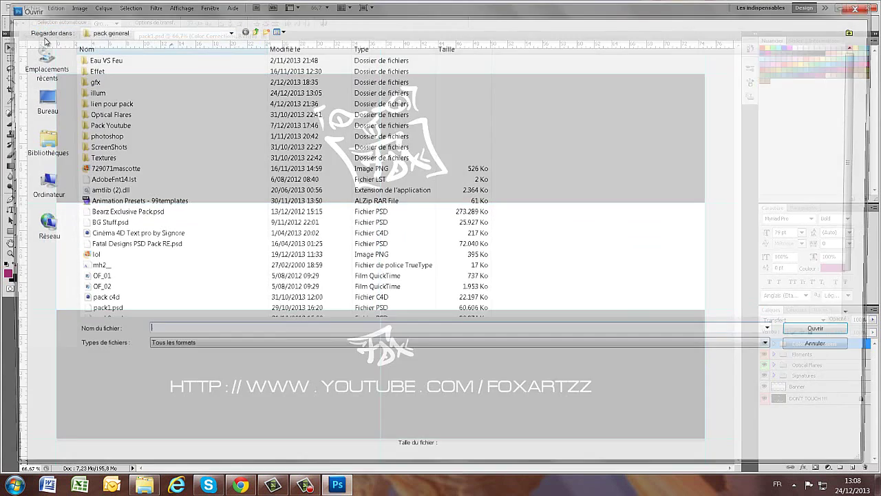
drag(857, 151, 830, 207)
double_click(150, 278)
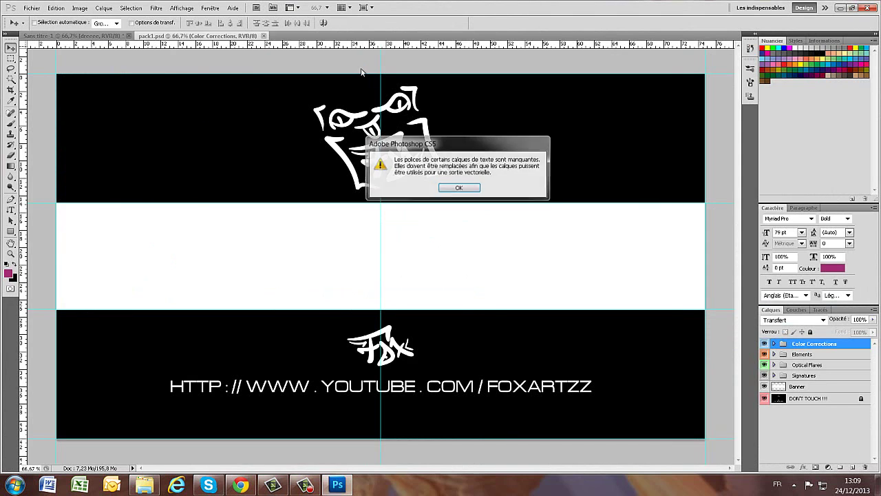
click(460, 188)
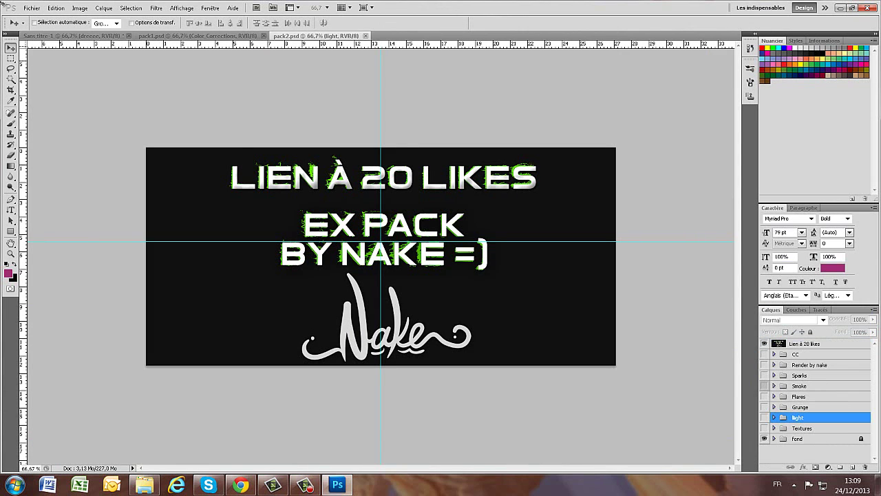
Open BG Stuff.psd from the pack general folder.
click(32, 8)
click(42, 30)
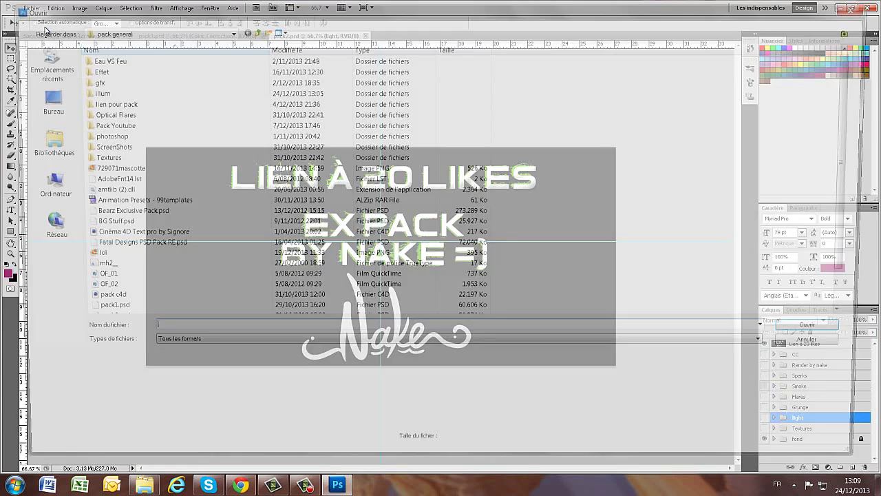
double_click(109, 223)
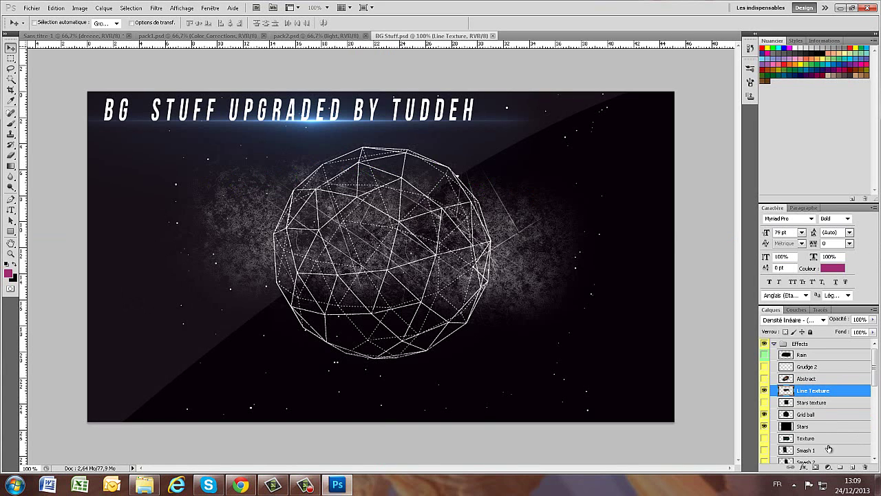
Duplicate the Stars layer from BG Stuff.psd into the Sans titre-1 document and switch to that document.
right_click(813, 426)
click(783, 231)
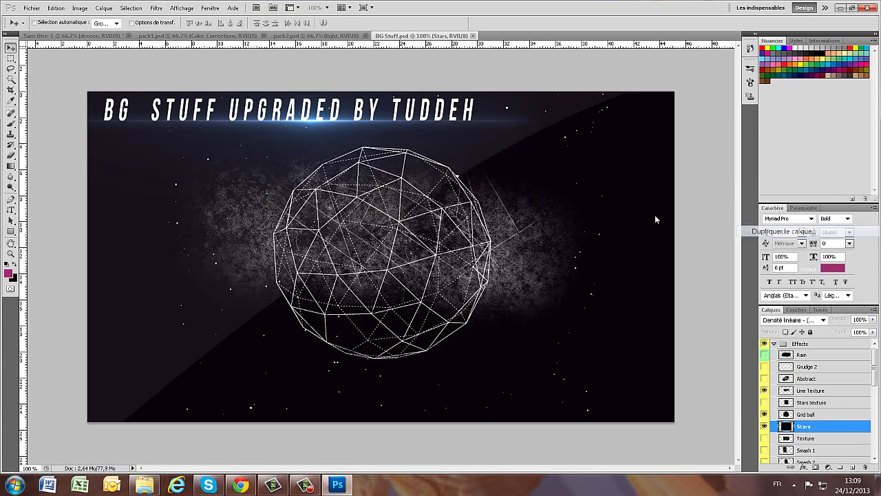
click(421, 185)
click(416, 193)
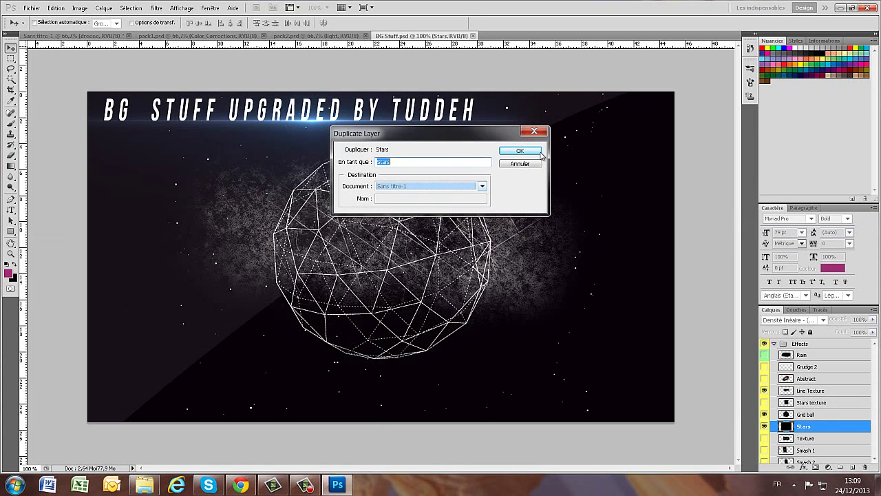
click(540, 153)
key(ctrl+Tab)
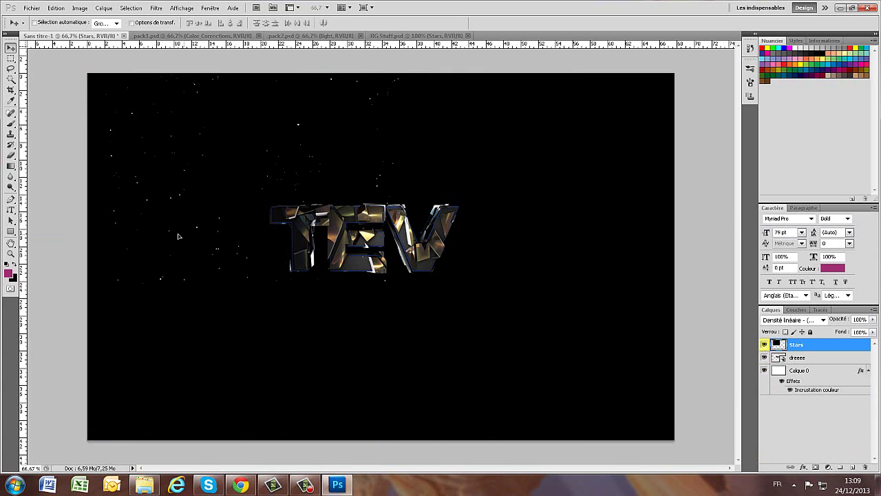
Make nine copies of the Stars layer and spread them around the TEV logo to fill the whole canvas with stars.
key(ctrl+j)
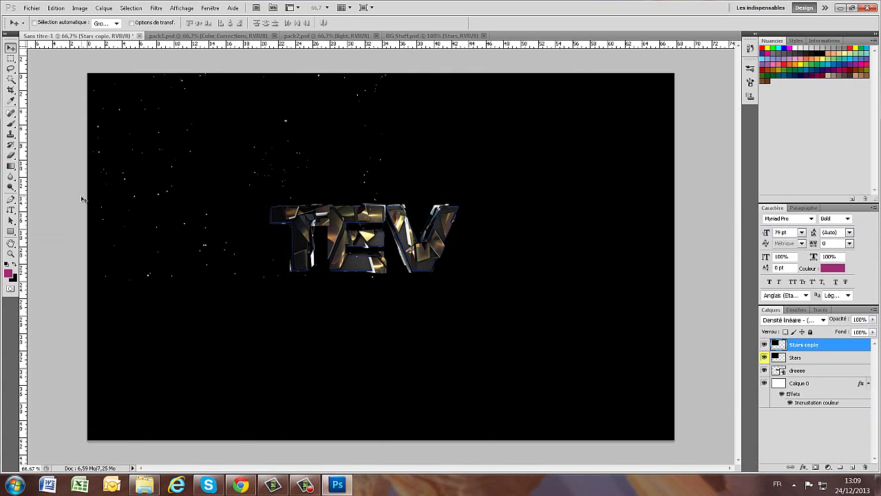
key(ctrl+j)
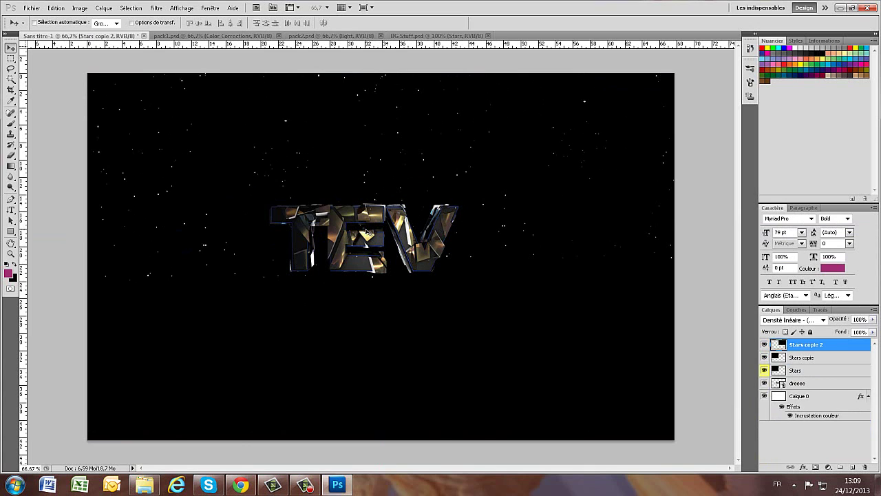
key(ctrl+j)
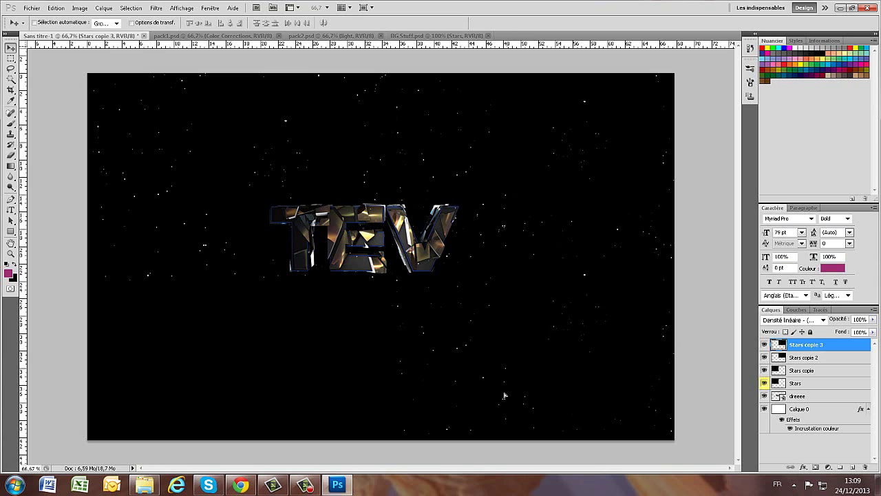
key(ctrl+j)
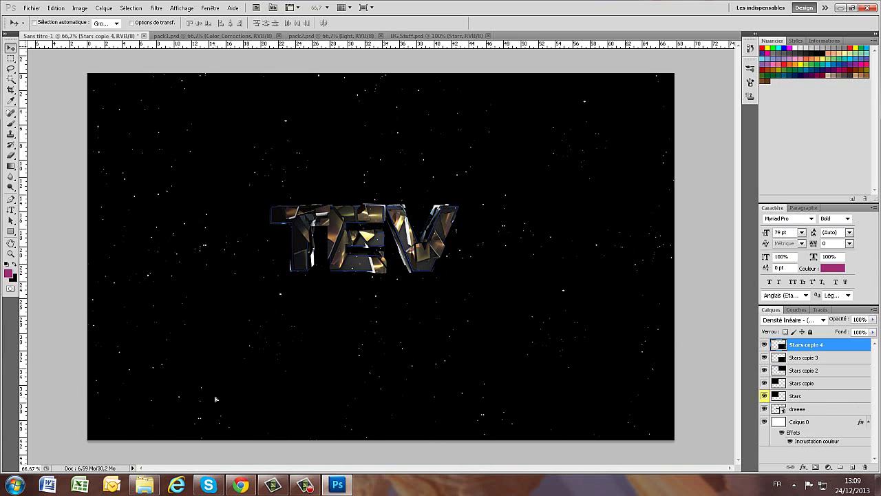
key(ctrl+j)
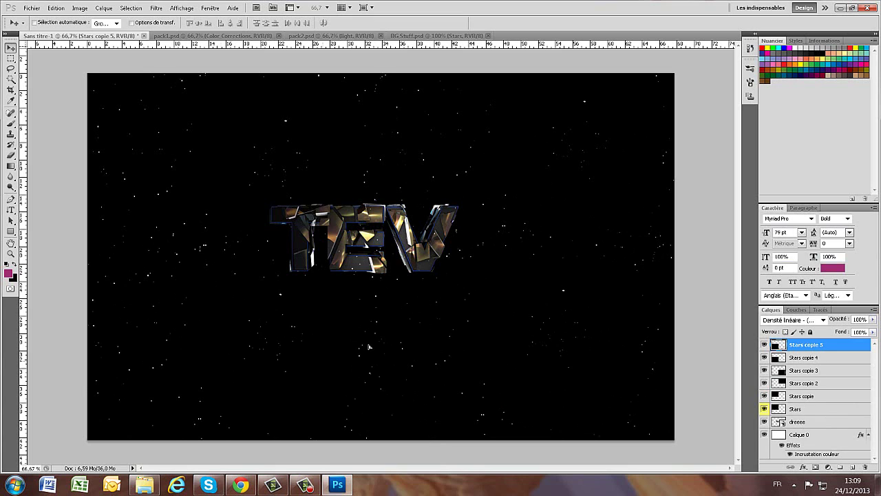
key(ctrl+j)
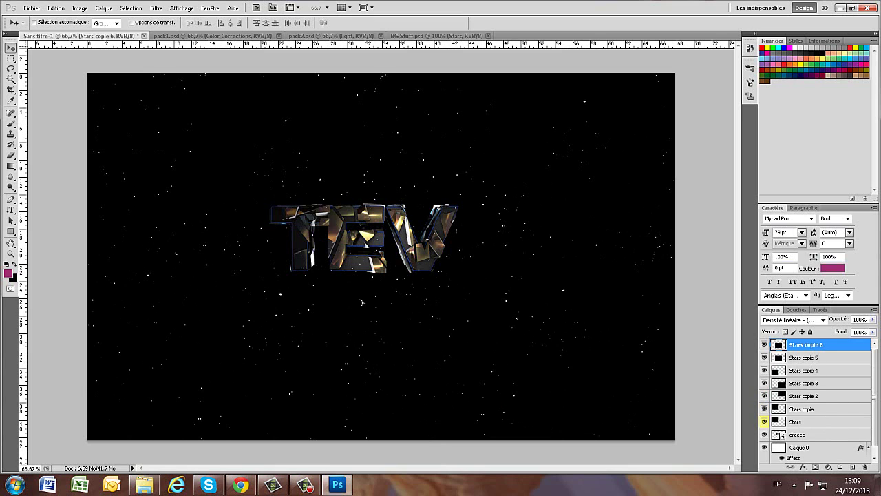
key(ctrl+j)
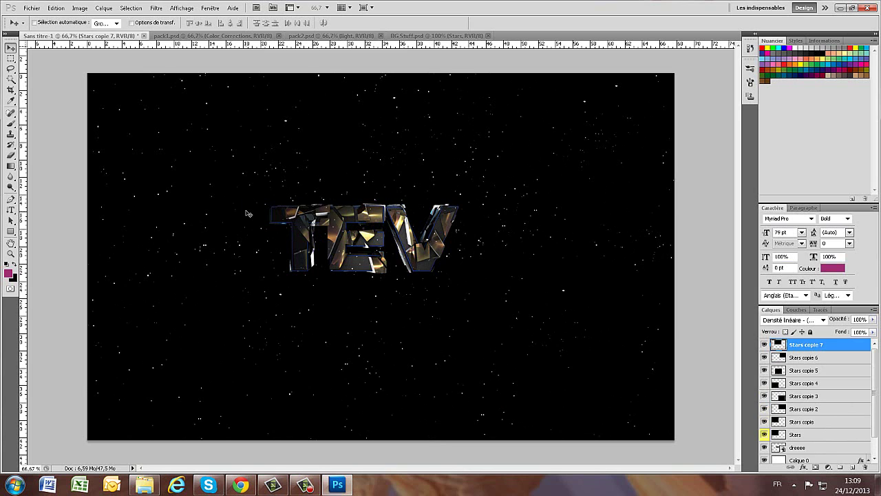
key(ctrl+j)
key(ctrl+j)
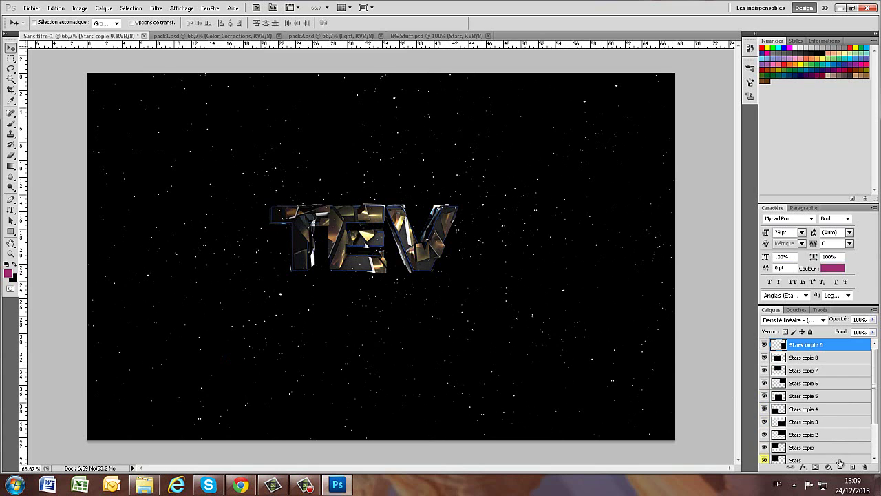
Group all the Stars layers, place the dreeee logo layer above the group and shift the logo slightly down and right.
shift+click(831, 457)
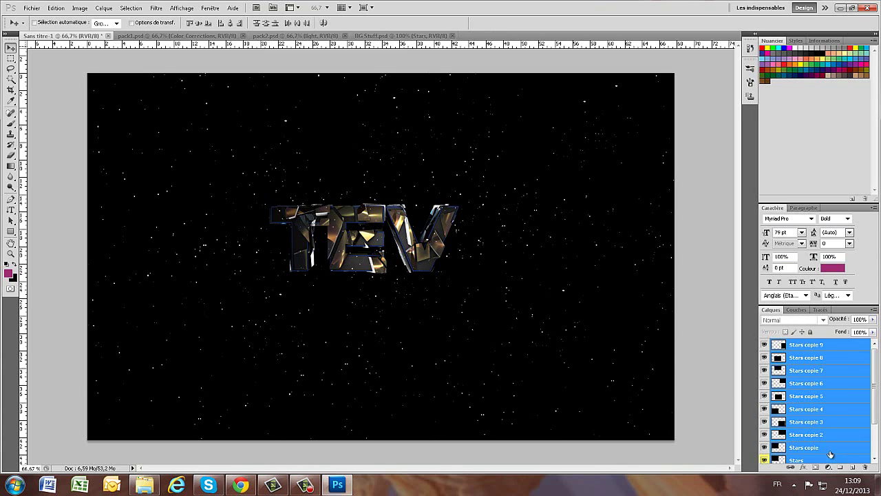
key(ctrl+g)
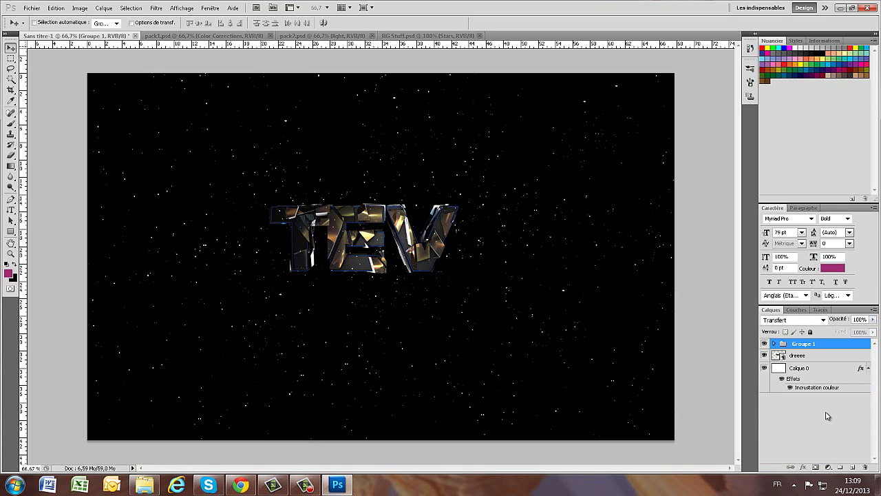
drag(814, 363, 812, 343)
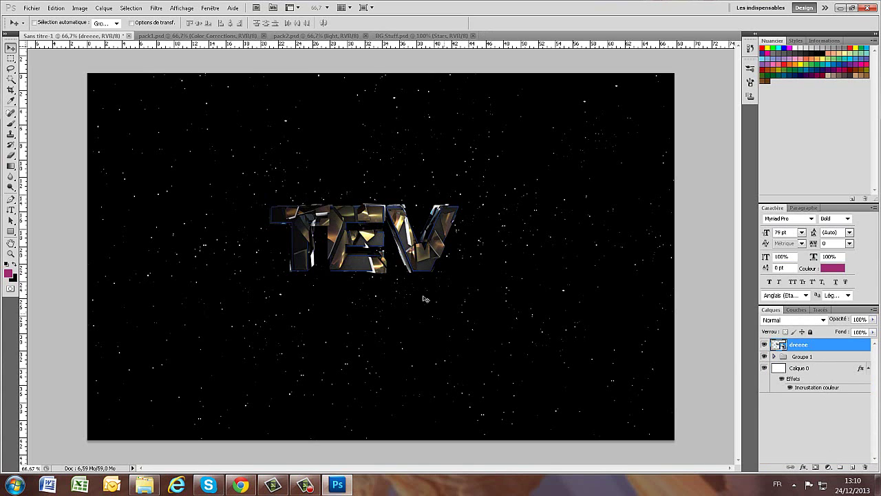
drag(423, 270, 429, 273)
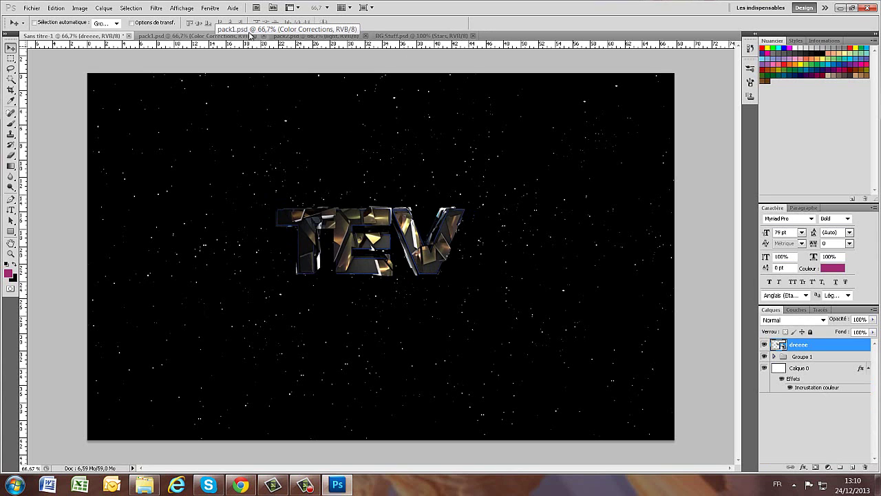
In BG Stuff.psd, hide the Line Texture, Grid ball and Stars layers, and preview the Bubbles and Space for BG layers.
click(420, 35)
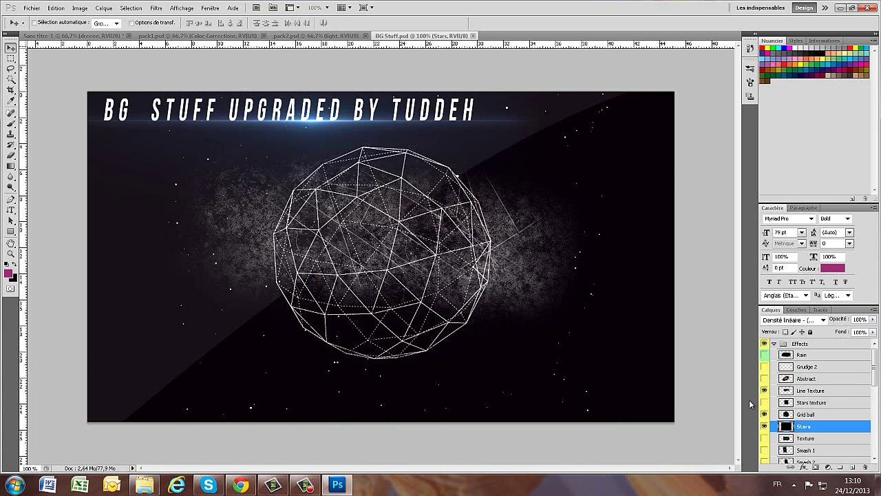
drag(763, 424, 764, 391)
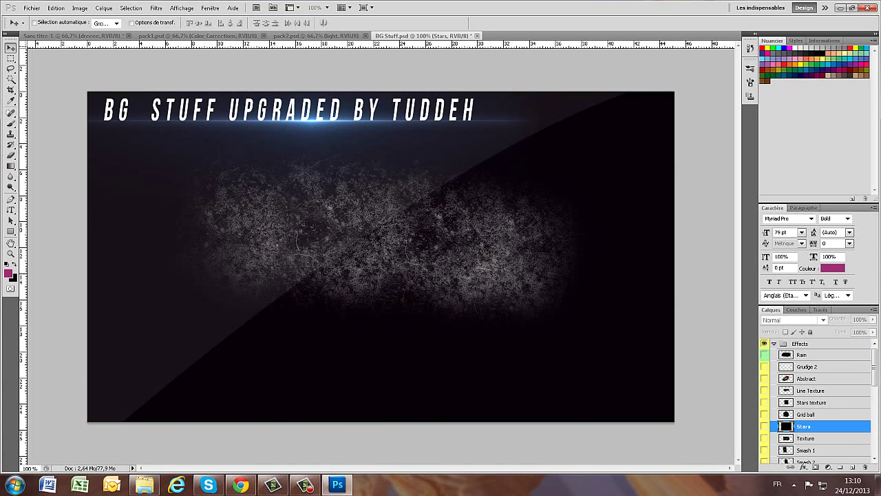
drag(875, 367, 874, 398)
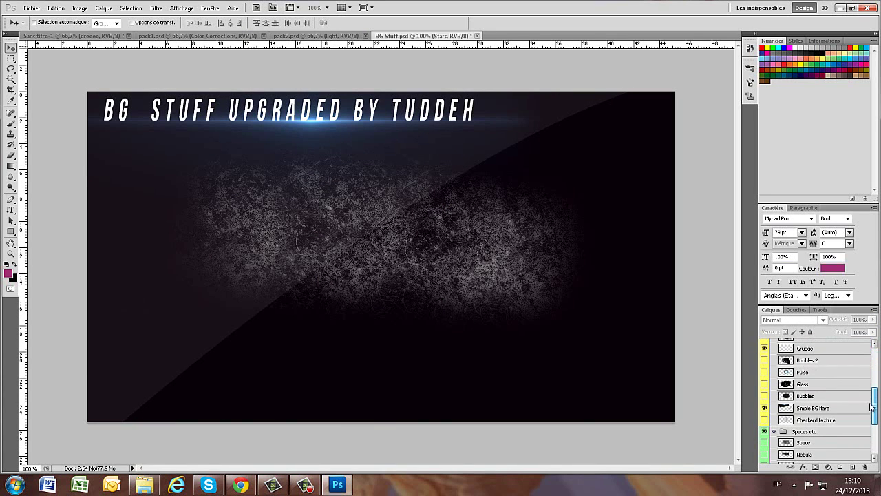
click(764, 396)
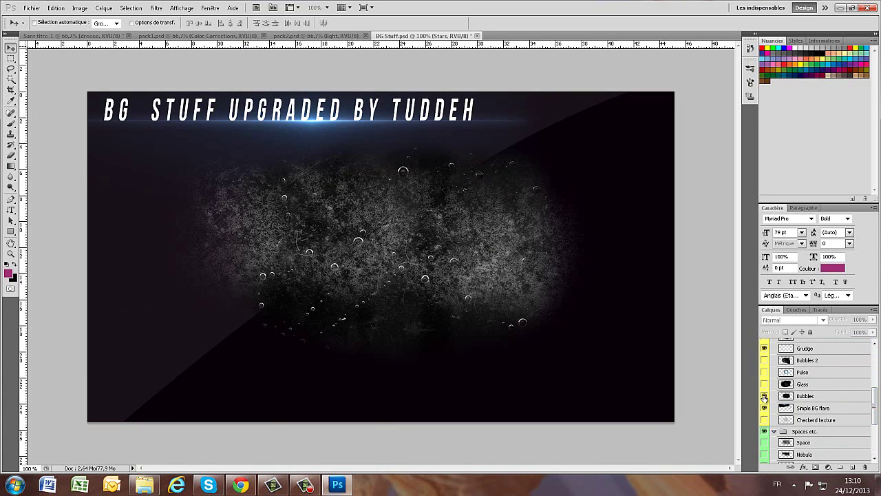
click(764, 396)
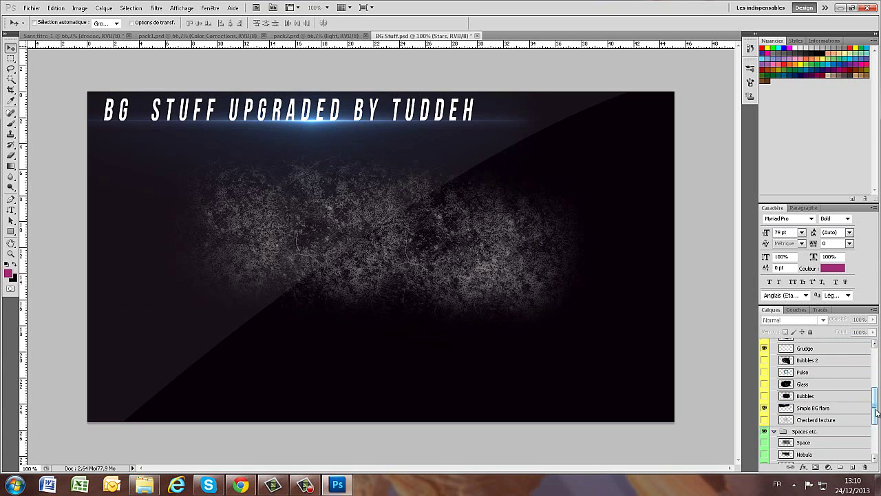
scroll(792, 409, down, 3)
click(765, 409)
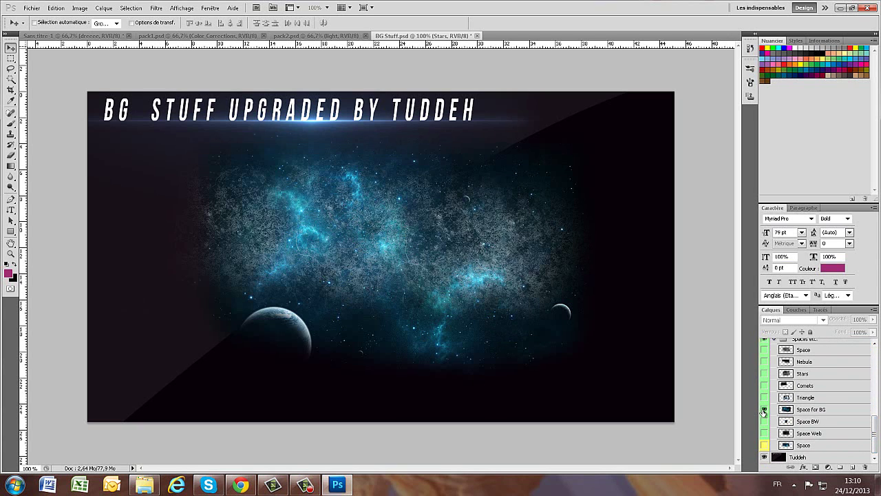
click(765, 409)
Duplicate the Space for BG layer into the Sans titre-1 document and switch to that document.
click(811, 408)
right_click(811, 409)
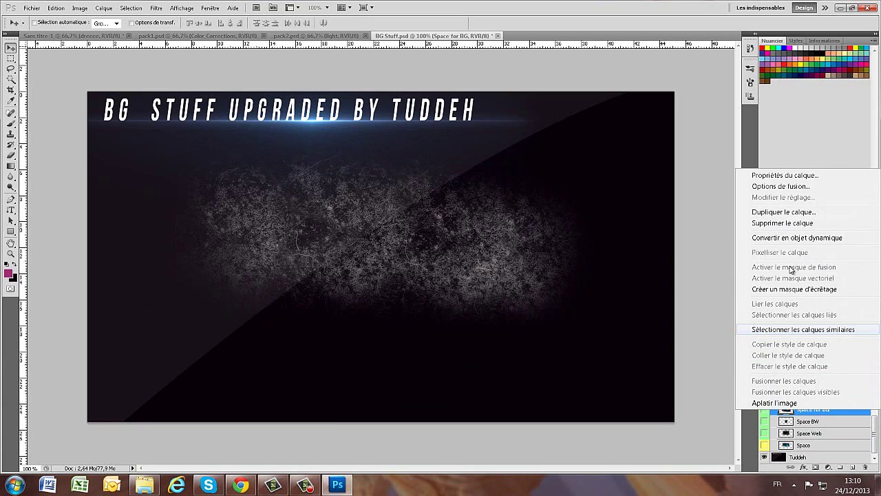
click(783, 211)
click(482, 186)
click(441, 196)
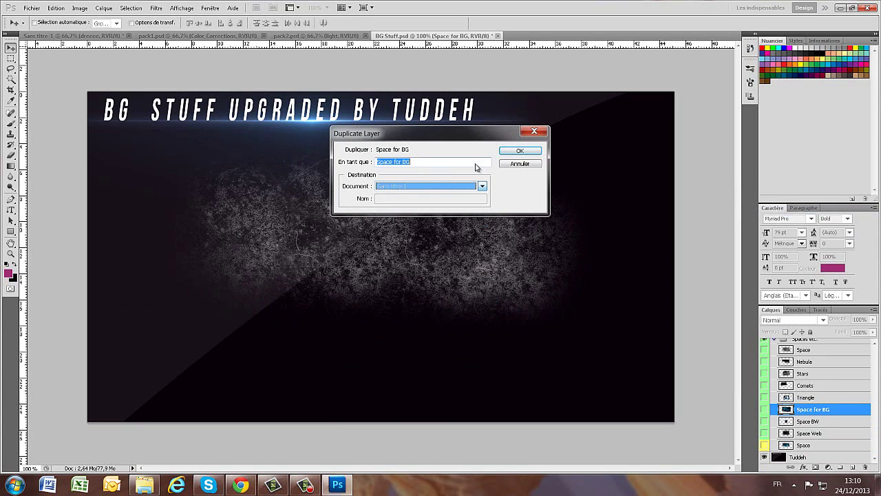
click(519, 150)
key(ctrl+Tab)
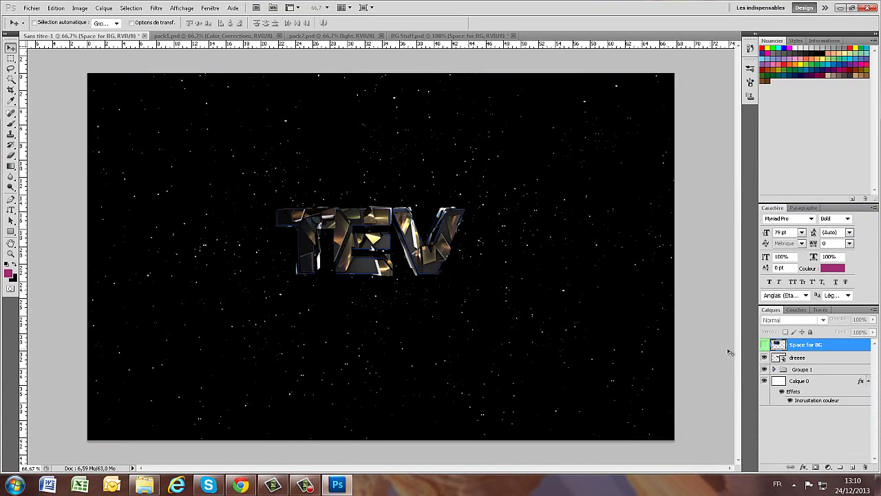
Show the Space for BG layer, place it beneath the dreeee layer and move the nebula to the canvas's upper right.
click(764, 345)
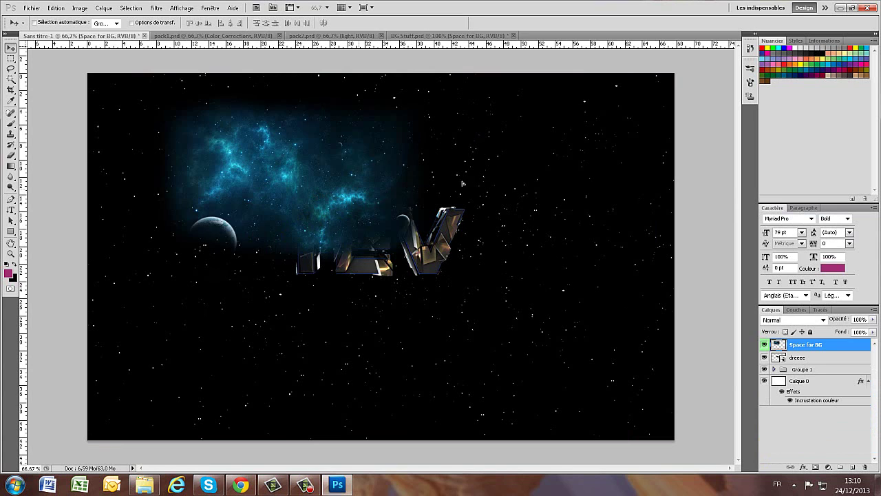
drag(463, 183, 640, 166)
drag(811, 349, 813, 364)
drag(520, 164, 549, 148)
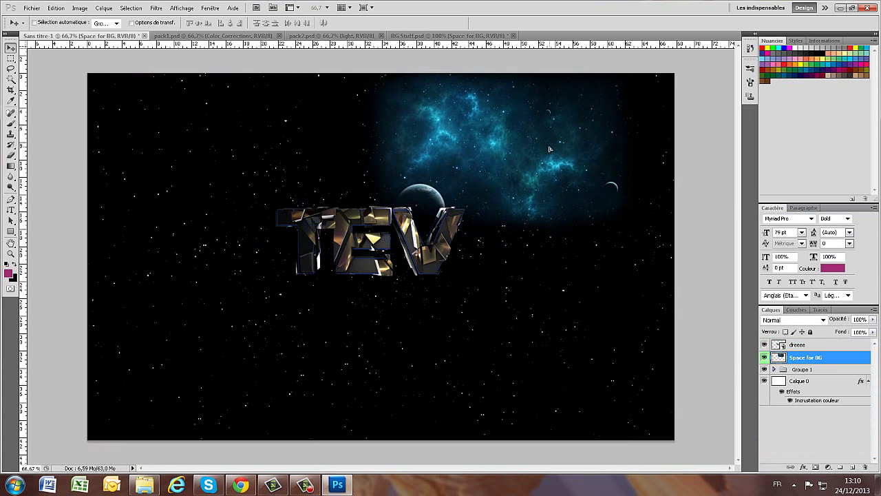
Enlarge the Space for BG nebula toward the lower left and move it up against the canvas's top edge.
key(ctrl+t)
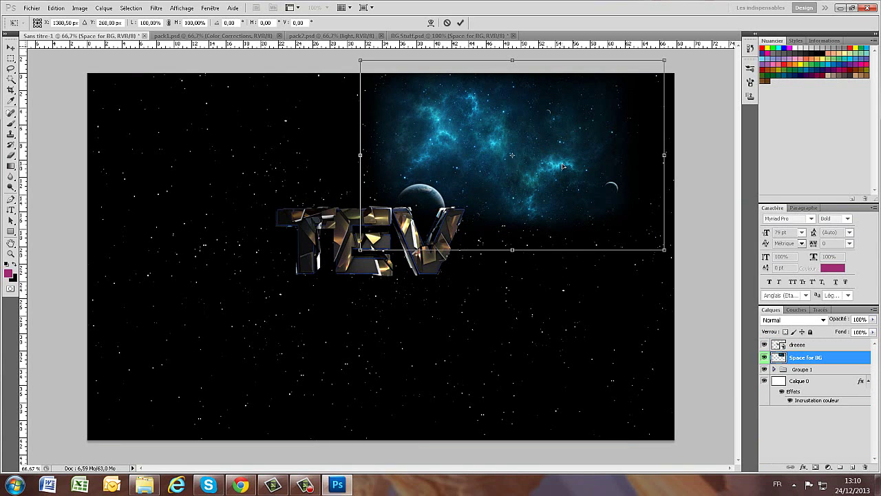
drag(361, 249, 261, 301)
click(460, 23)
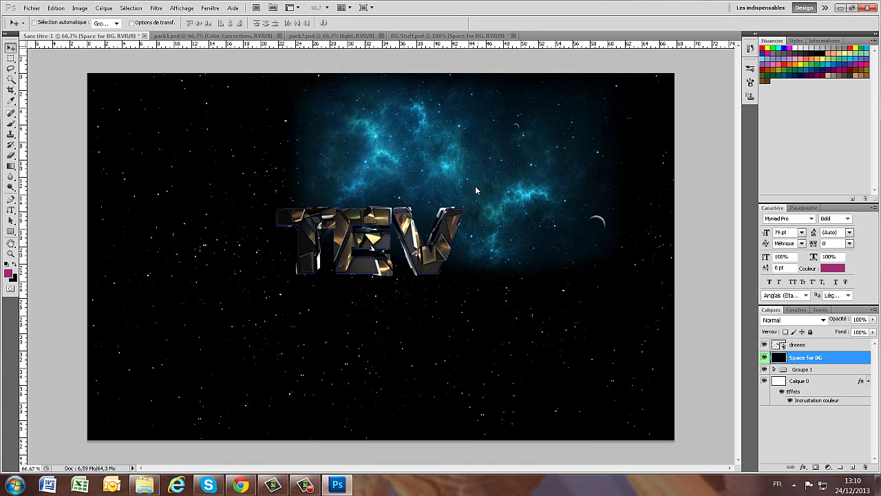
drag(476, 191, 487, 150)
Scale the Space for BG nebula to about 112% and shift it up and right into the canvas's upper-right corner.
key(ctrl+t)
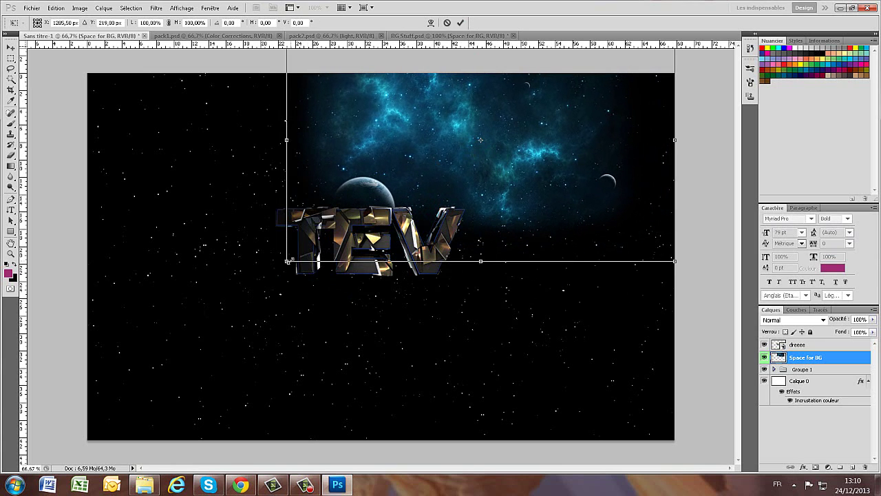
drag(248, 282, 240, 289)
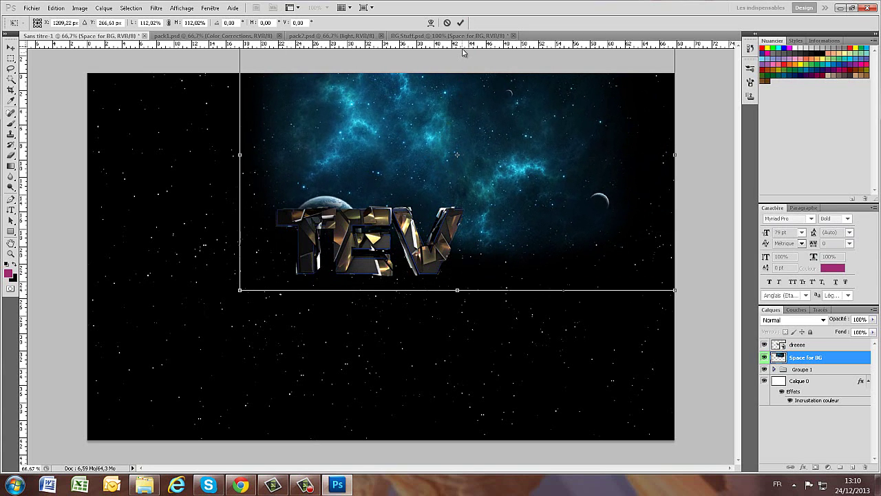
click(461, 23)
drag(451, 158, 494, 133)
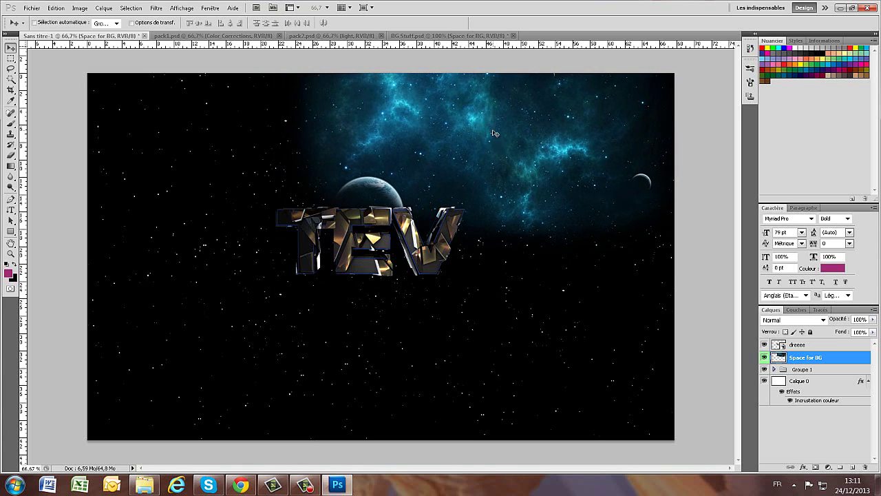
Scale the Space for BG nebula proportionally to about 109% and reposition it to fill the upper-right area behind the logo.
key(ctrl+t)
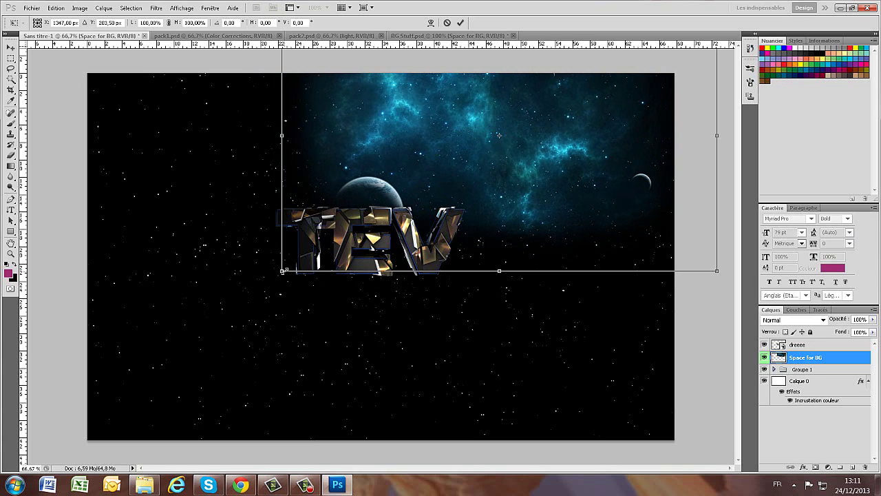
shift+drag(283, 271, 253, 302)
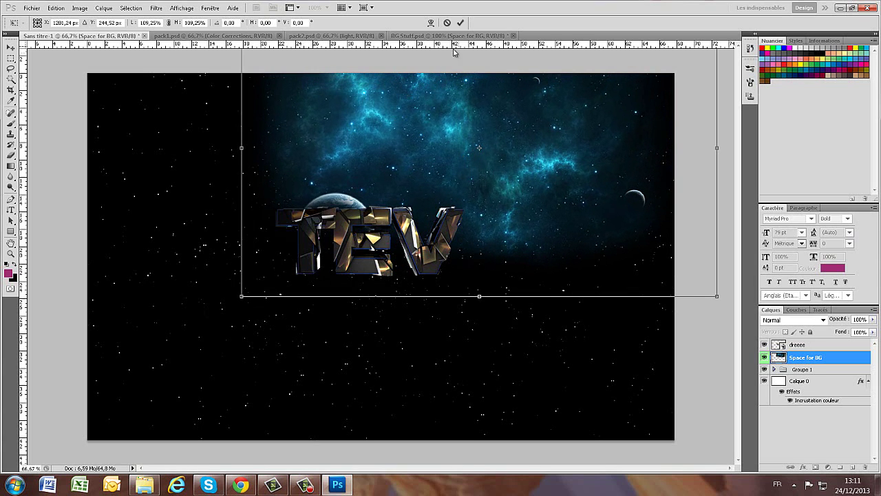
click(461, 22)
mouse_move(465, 177)
mouse_down()
mouse_move(531, 177)
mouse_move(486, 152)
mouse_move(476, 165)
mouse_up()
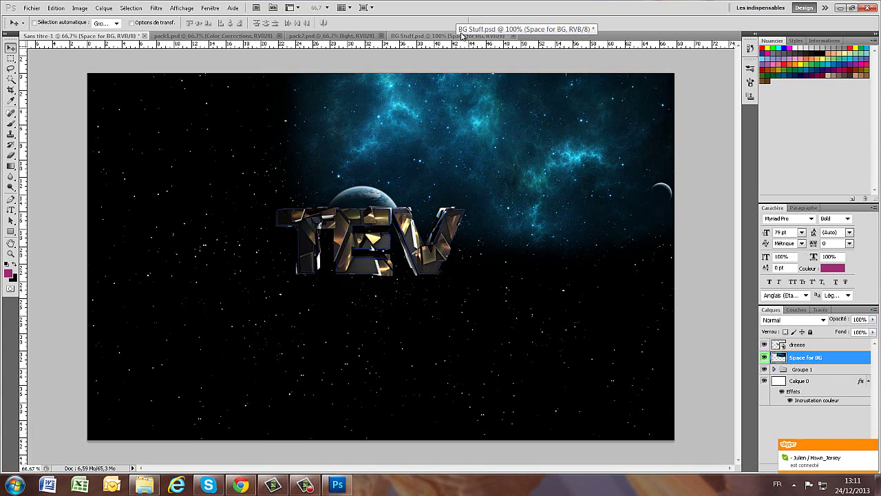
click(417, 38)
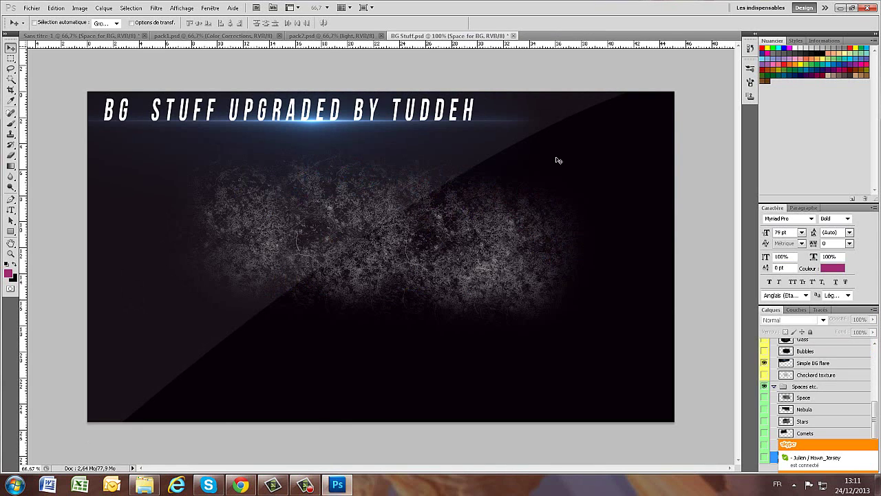
scroll(873, 426, down, 2)
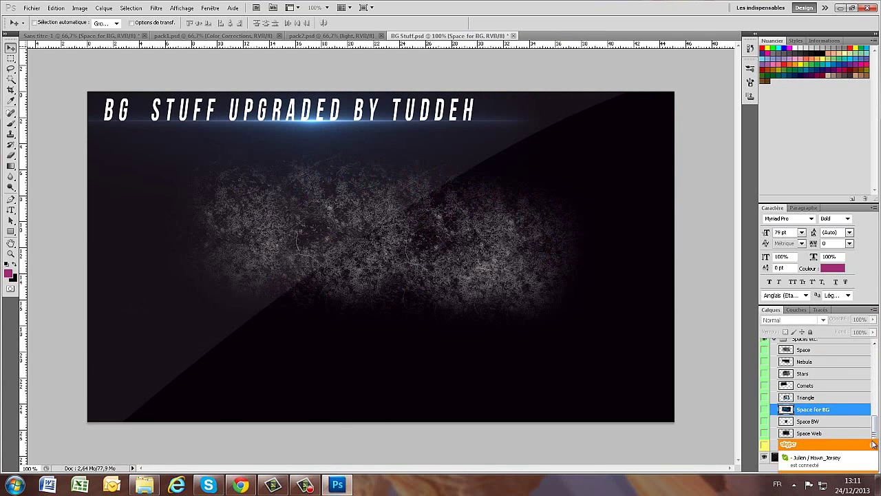
click(874, 445)
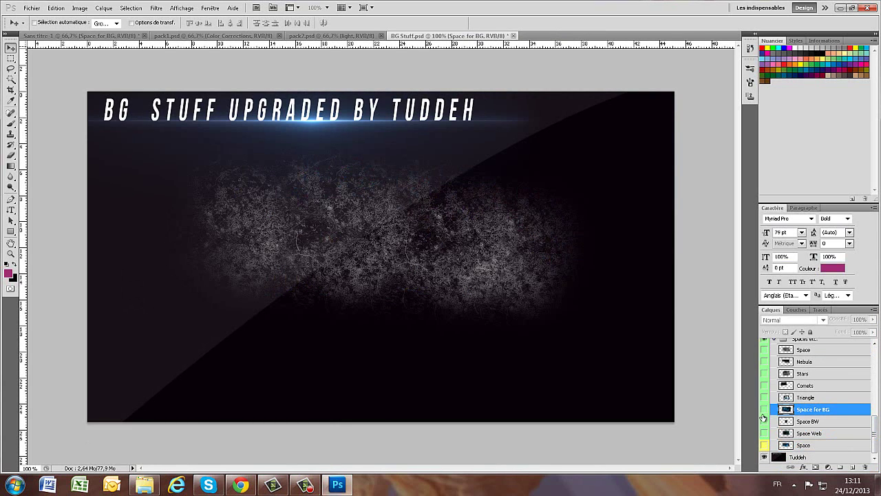
click(79, 36)
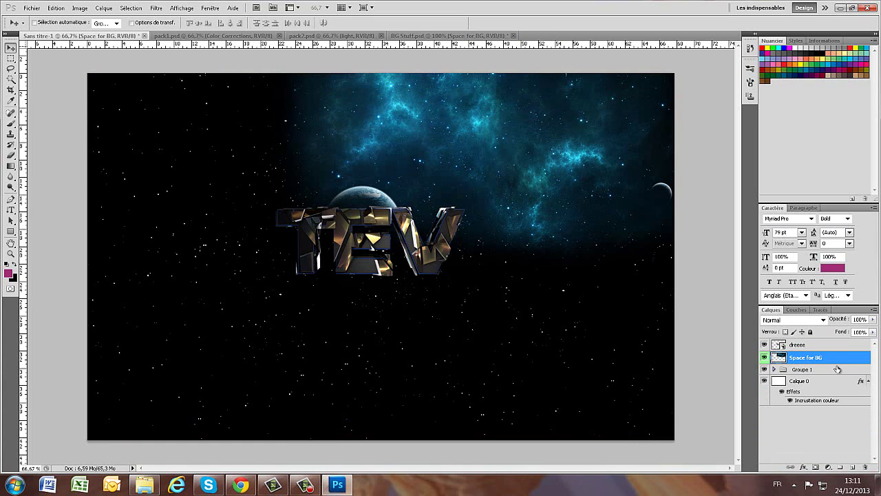
Make three copies of the Space for BG layer and place them in the canvas's lower-left, lower-right and upper-left areas.
key(ctrl+j)
drag(613, 227, 607, 411)
key(ctrl+j)
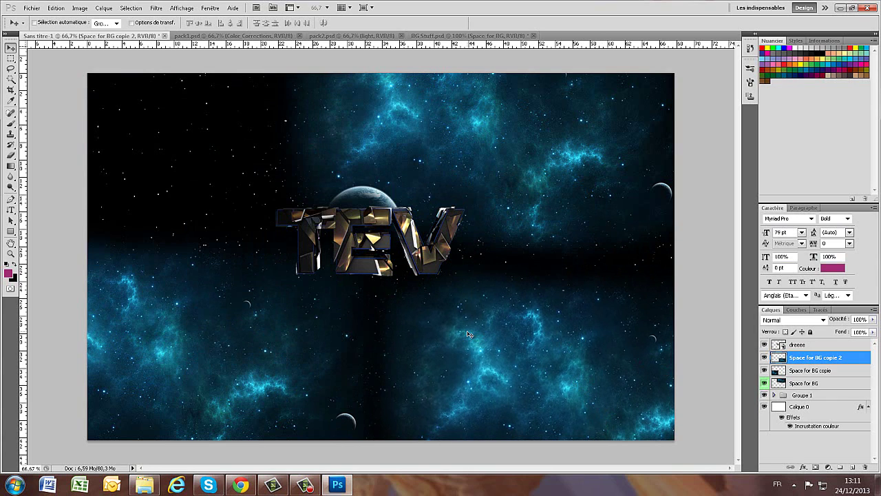
key(ctrl+j)
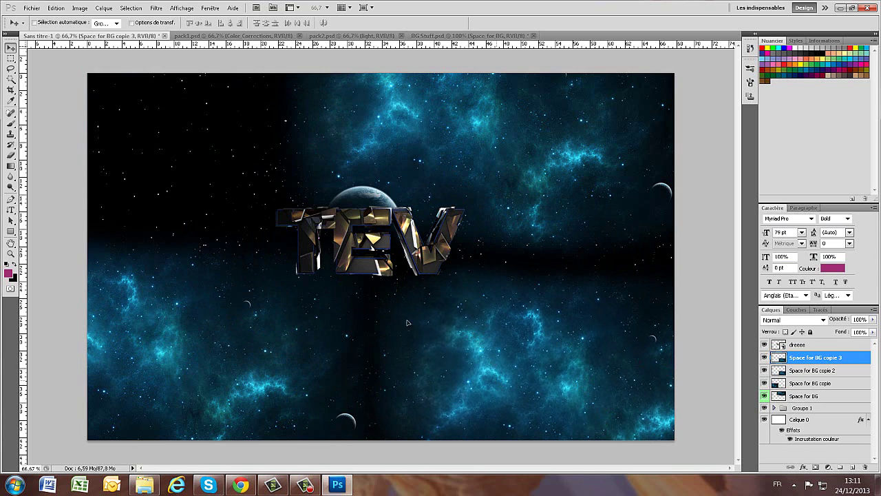
drag(408, 322, 40, 150)
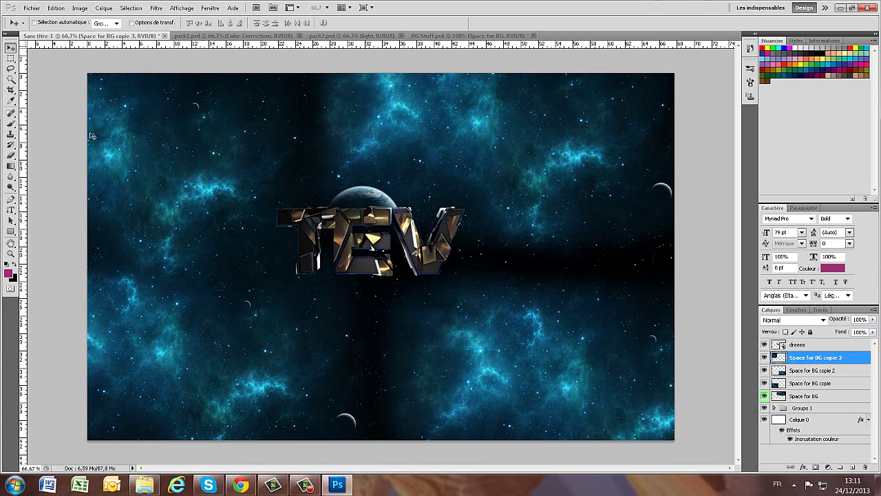
Open [Pack] GFX Pro -Purple-.psd from the desktop's tuto folder, keeping its layers editable and accepting the missing fonts.
click(470, 37)
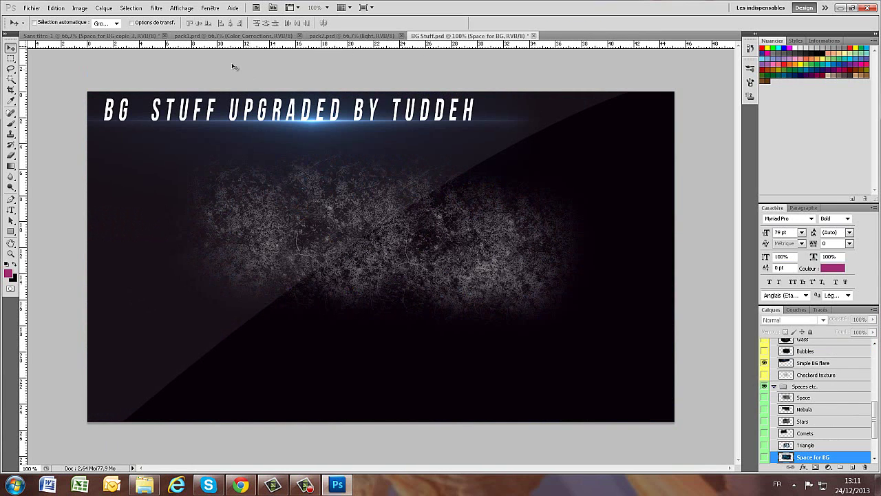
click(32, 8)
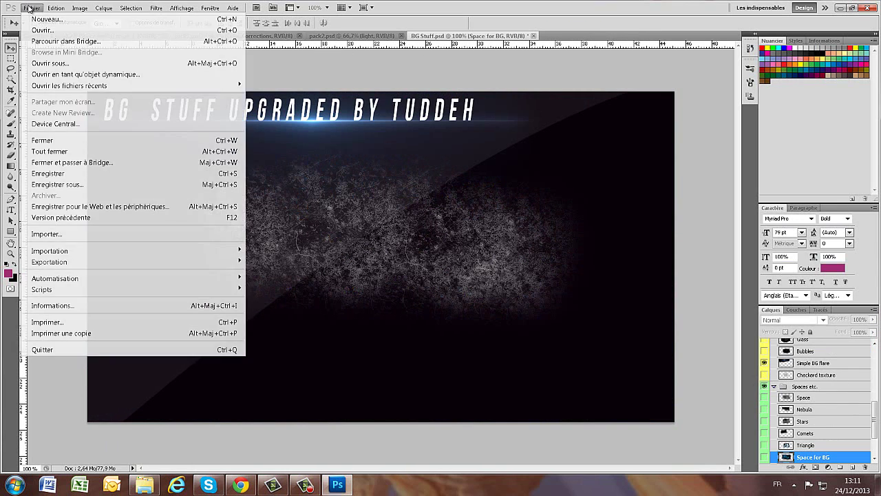
click(41, 29)
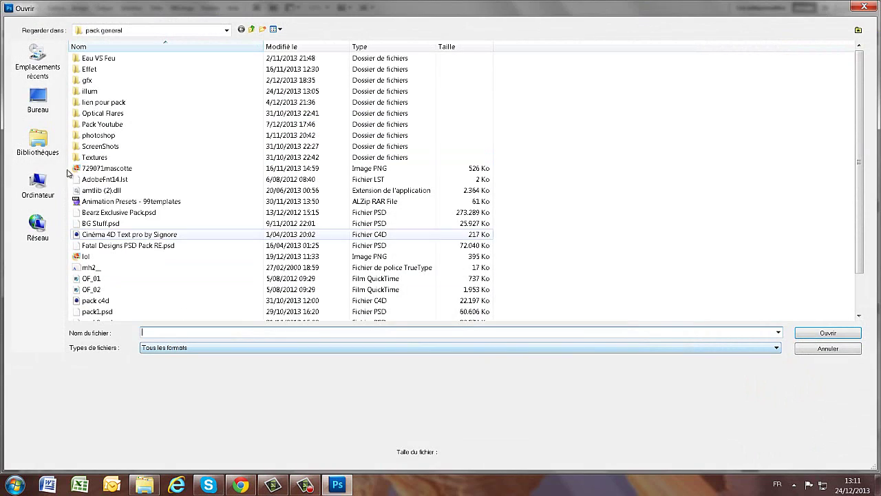
click(38, 99)
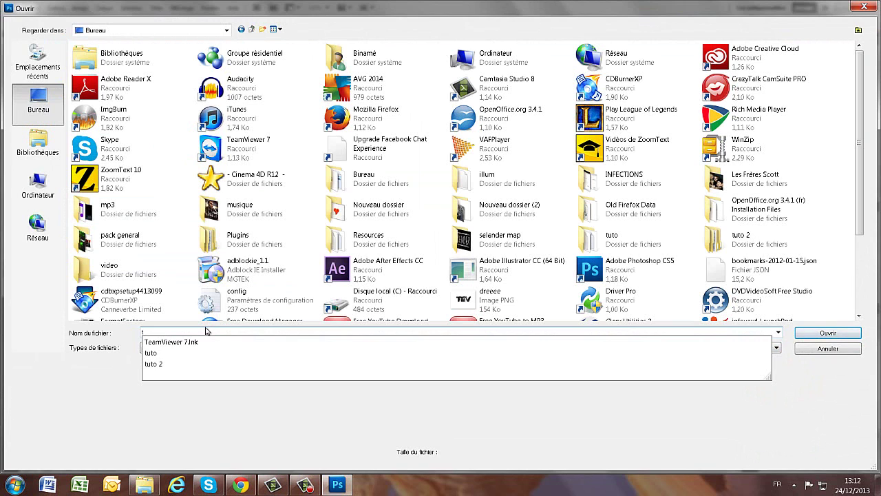
click(202, 351)
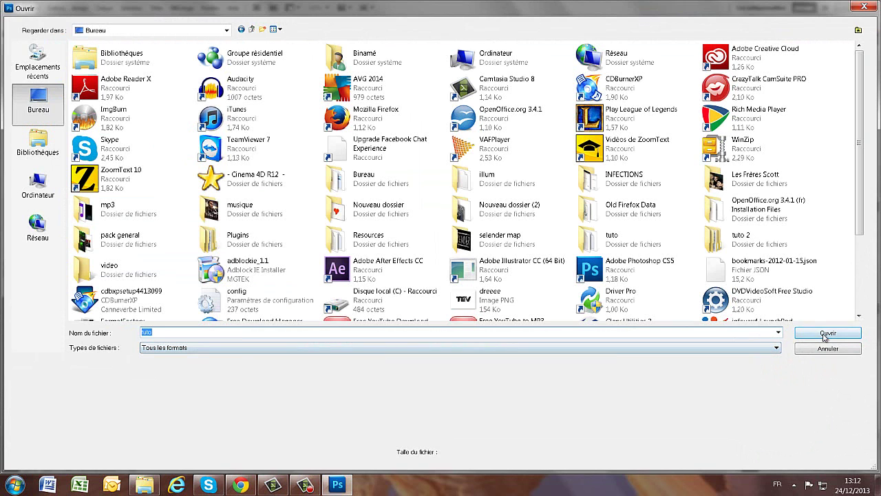
key(Return)
double_click(148, 58)
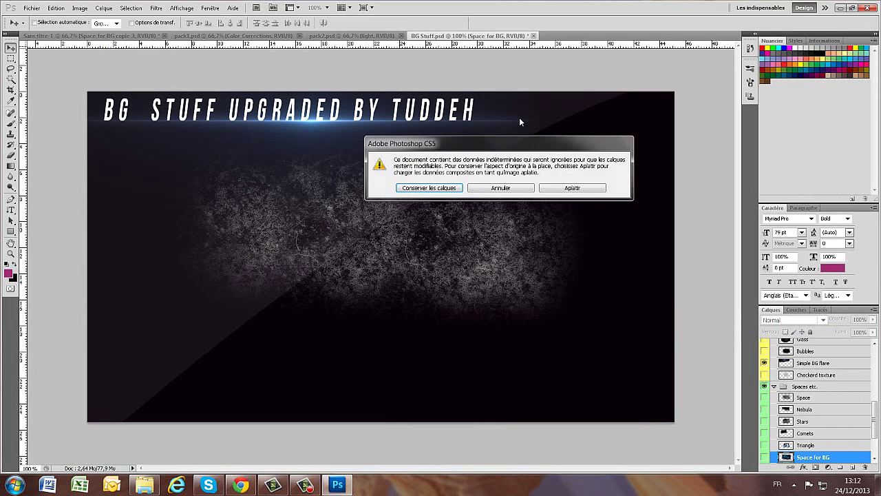
click(444, 187)
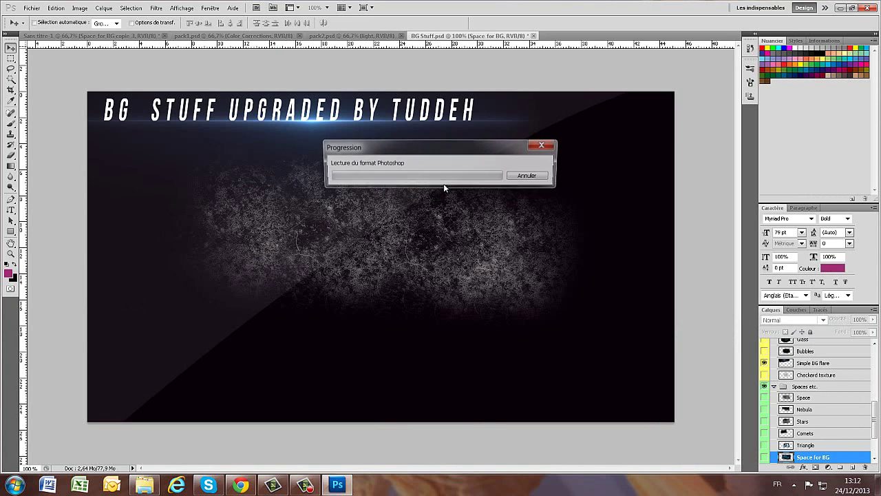
click(305, 485)
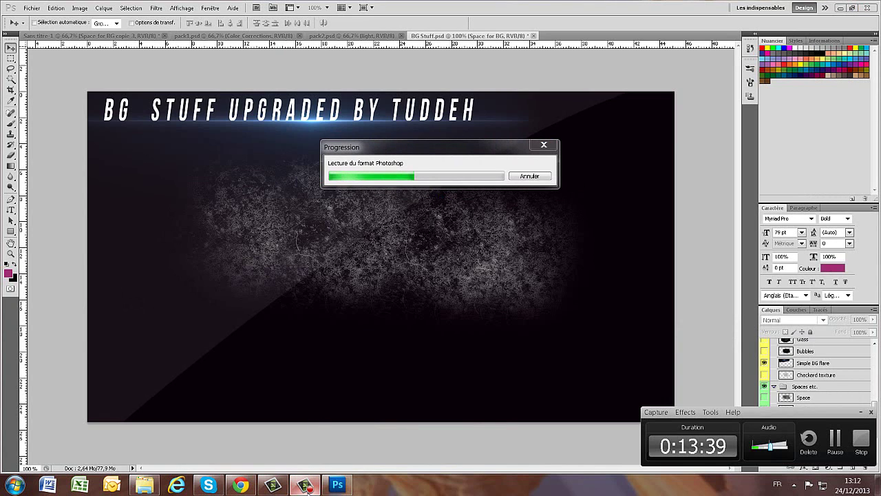
click(309, 489)
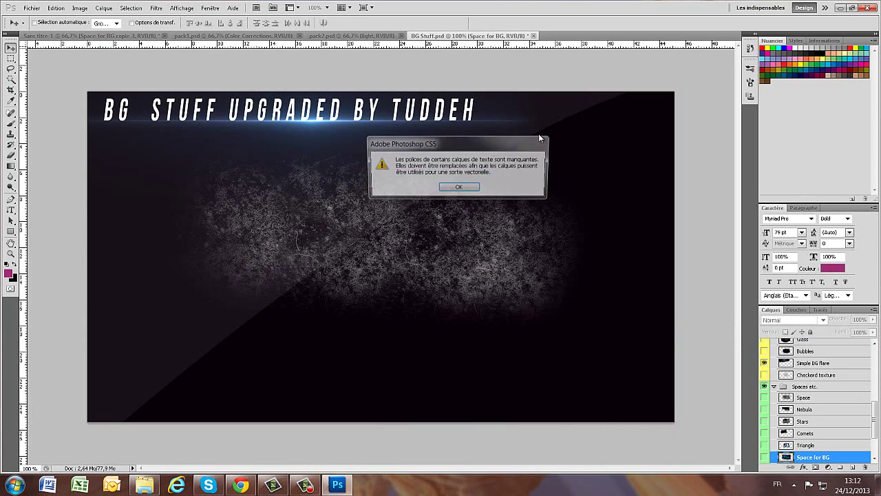
click(468, 186)
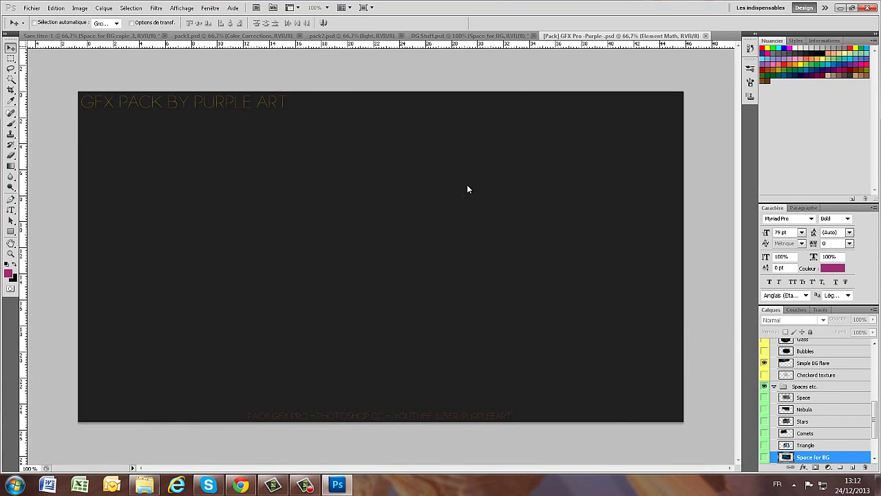
Expand Color Correction and its Pack CC 8 group, and show the Couleur Correction Blue group.
drag(875, 366, 875, 434)
click(774, 436)
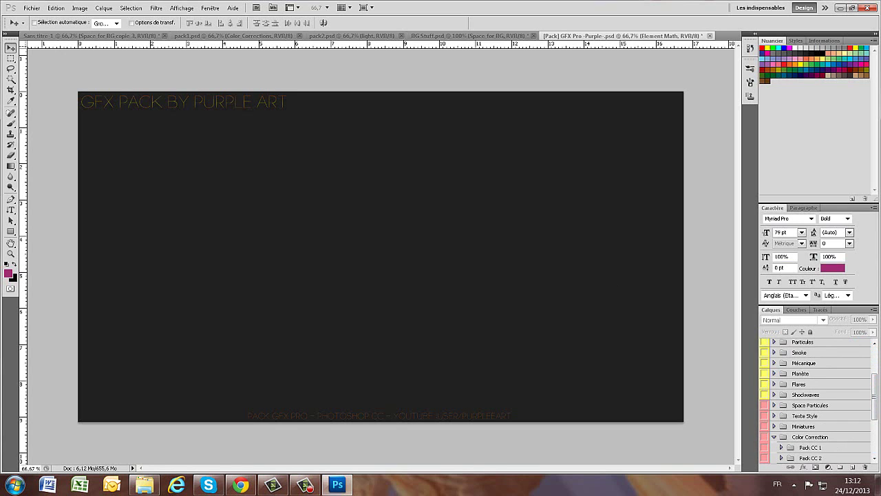
drag(876, 390, 876, 443)
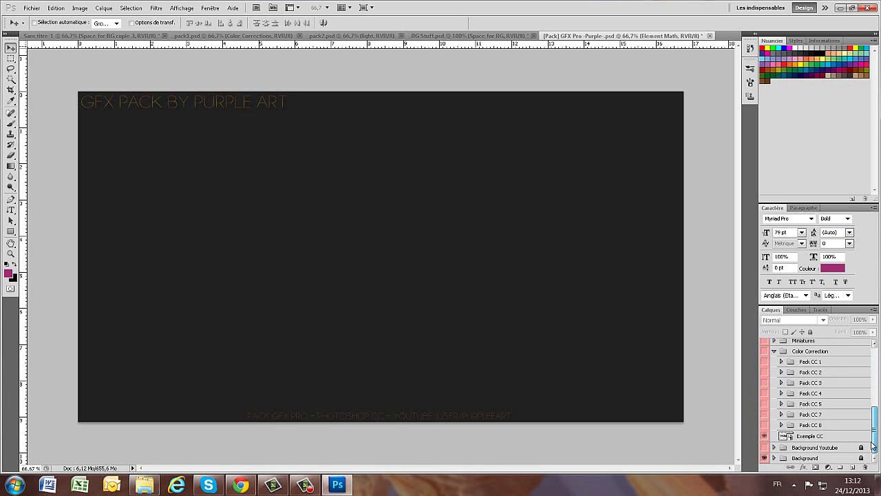
click(782, 425)
drag(878, 405, 876, 414)
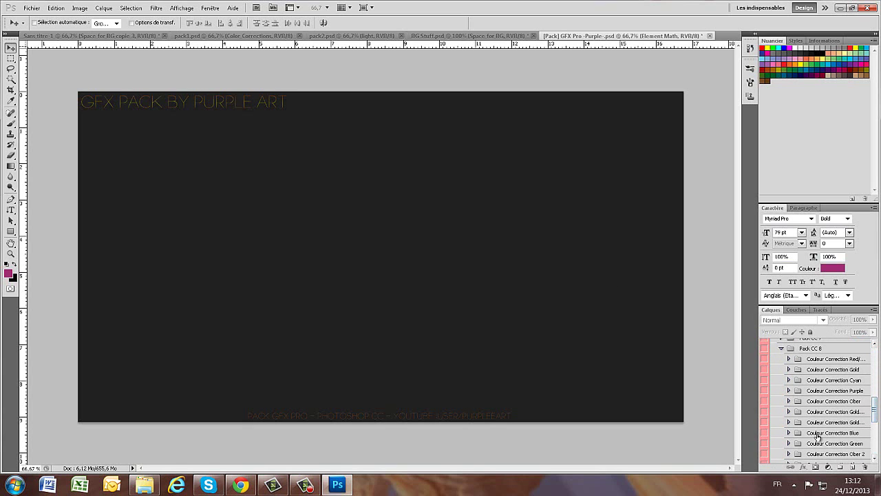
click(764, 434)
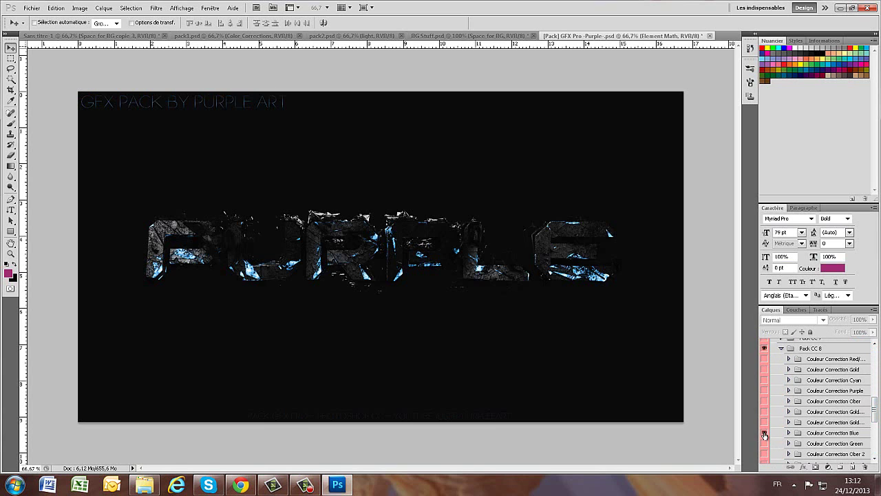
Duplicate the Couleur Correction Blue group into the Sans titre-1 document and return to that document.
click(826, 433)
right_click(826, 435)
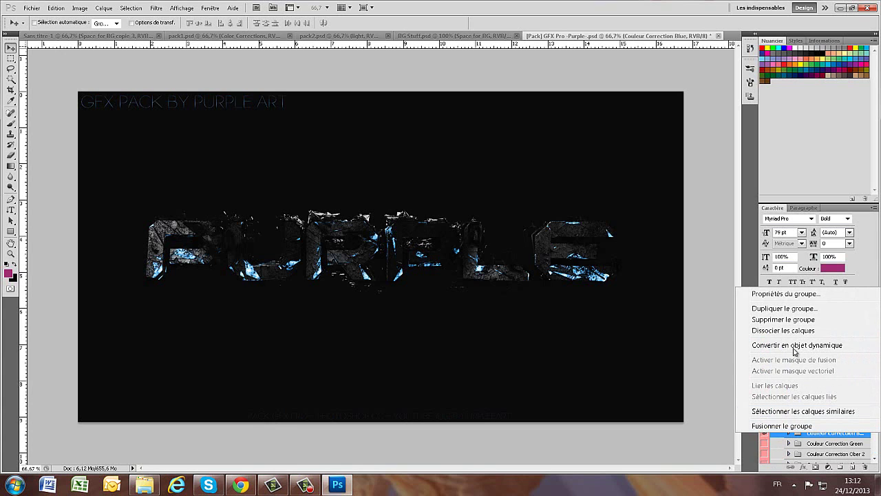
click(805, 309)
click(424, 187)
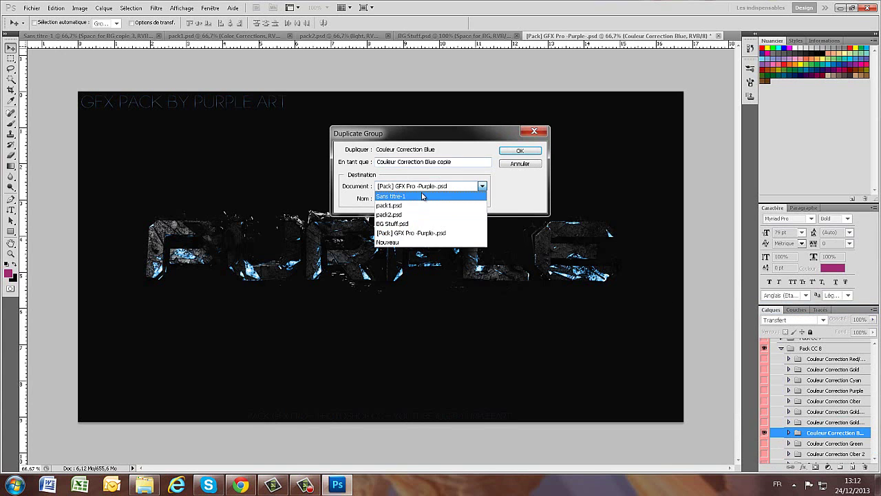
click(413, 192)
click(518, 150)
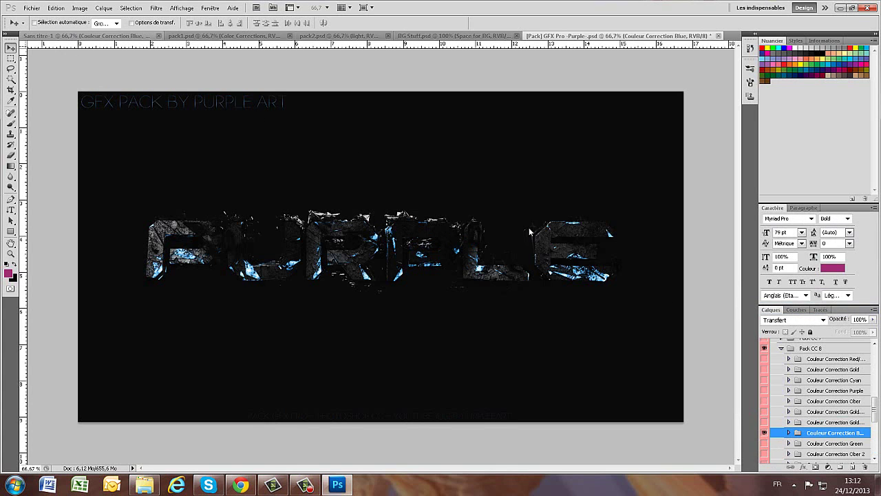
key(ctrl+Tab)
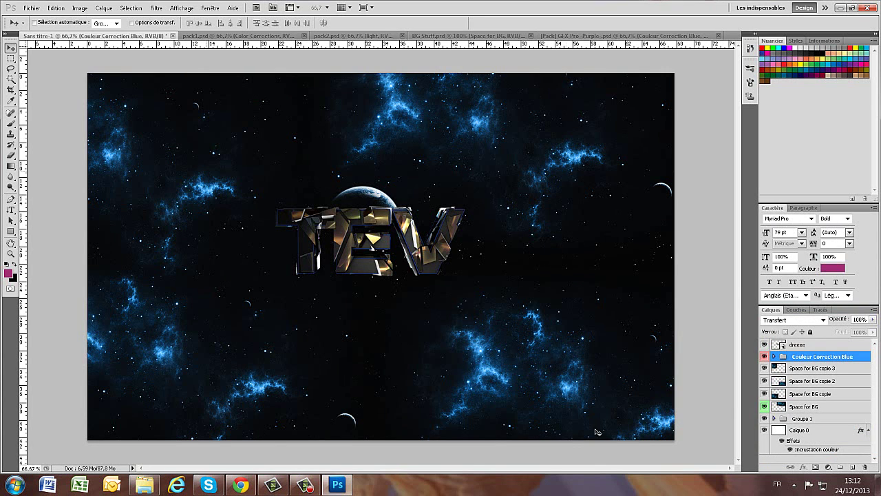
Move the Couleur Correction Blue group above the dreeee logo layer and try a lower opacity on it.
drag(816, 360, 806, 342)
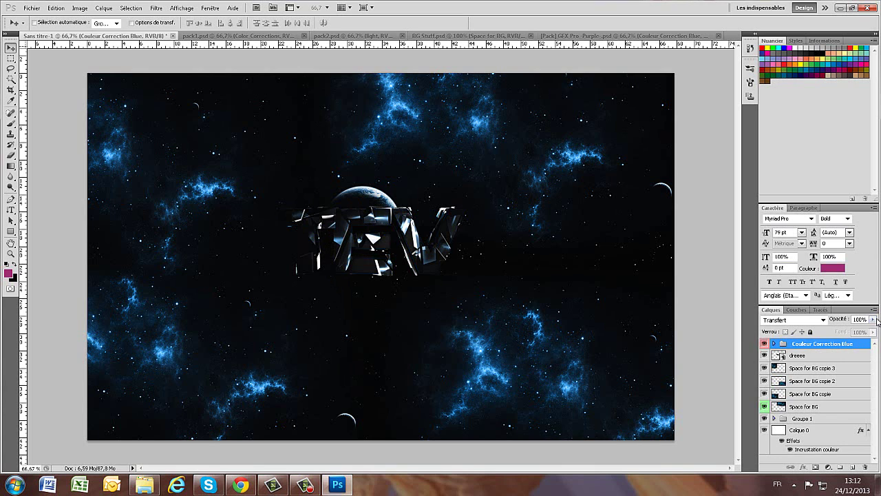
click(872, 319)
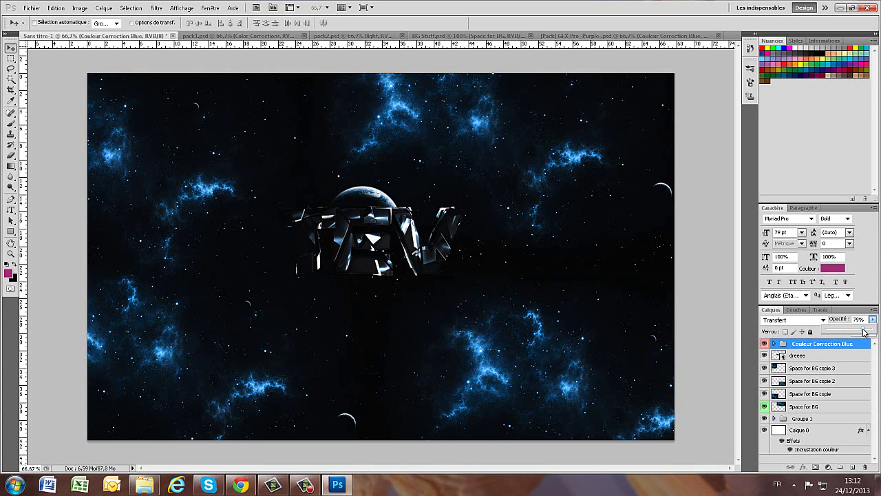
drag(864, 333, 872, 330)
click(705, 440)
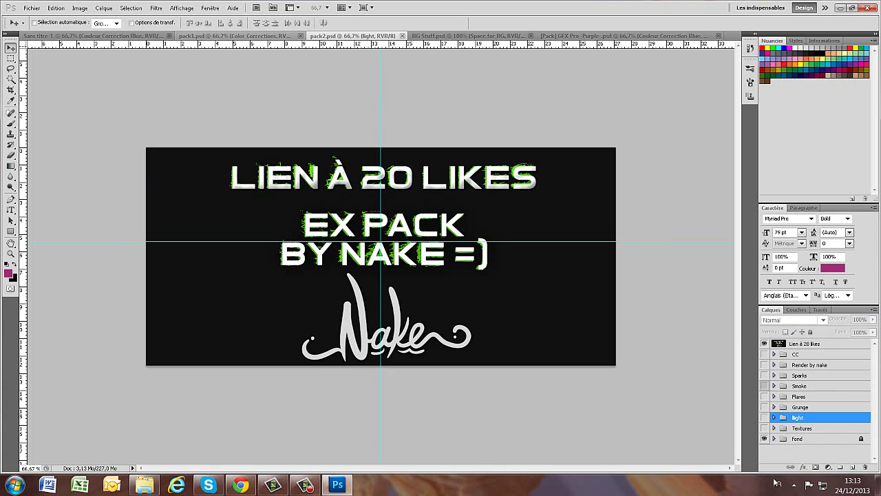
Duplicate the Flare layer from the Flares group of pack2.psd into Sans titre-1 and return to that document.
click(777, 396)
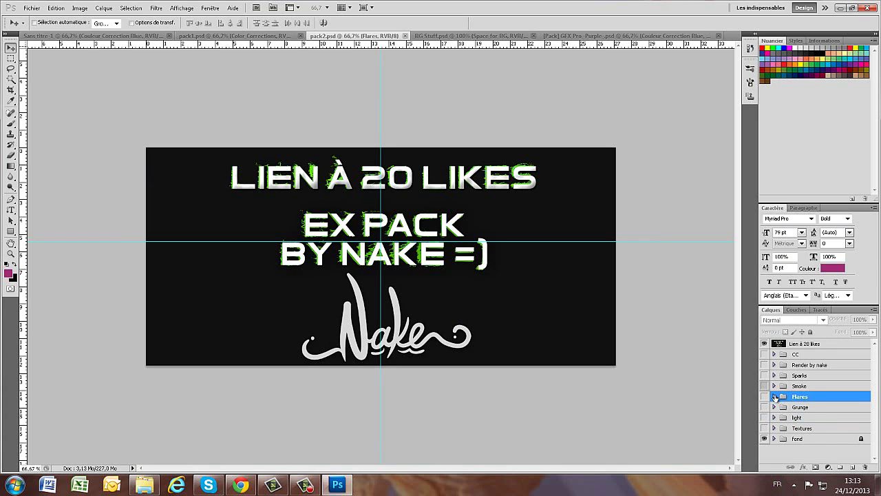
click(775, 398)
right_click(802, 429)
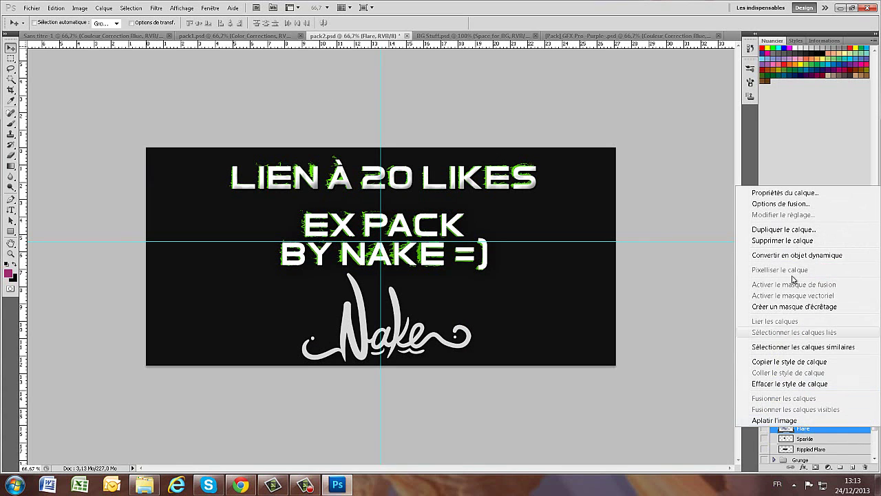
click(758, 230)
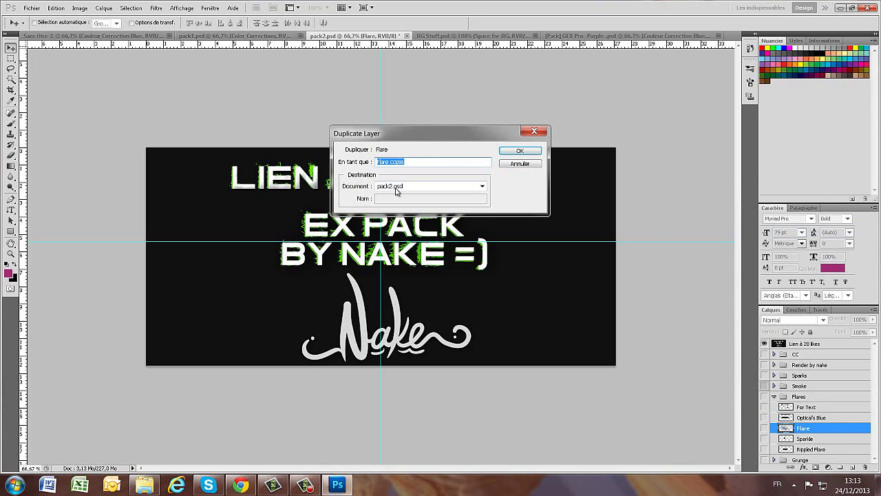
click(396, 188)
click(406, 214)
click(521, 150)
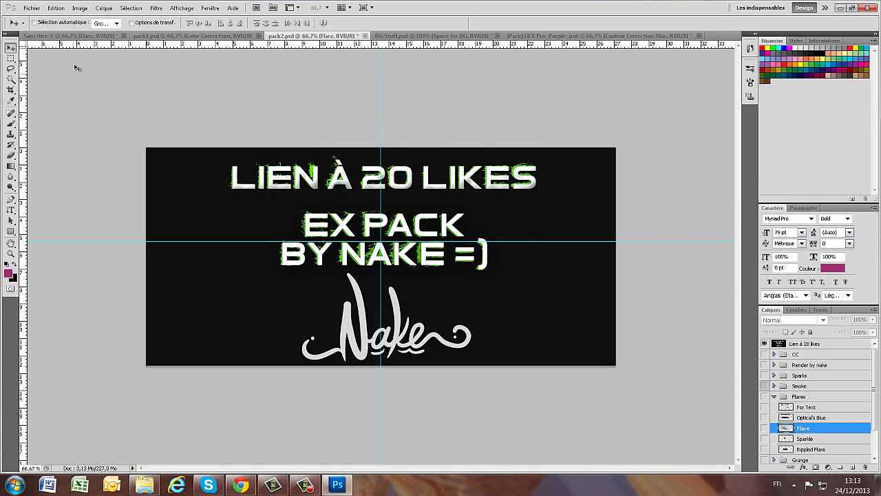
click(72, 36)
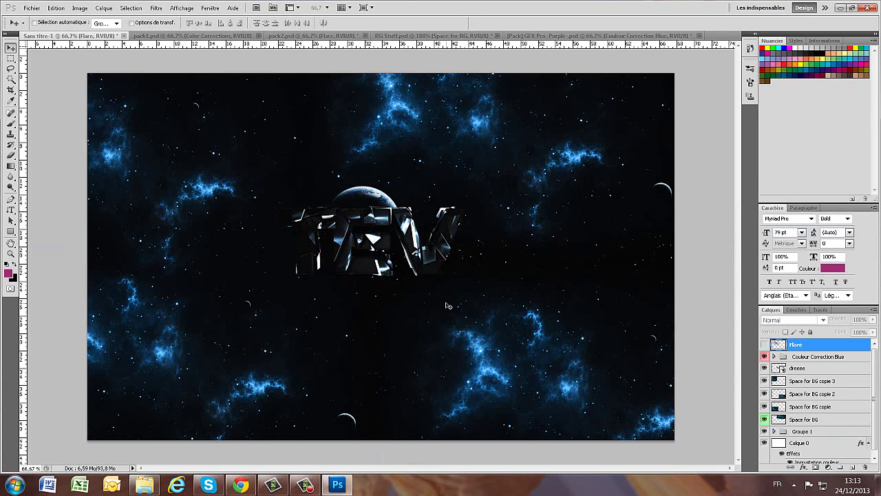
Show the Flare light over the TEV logo and stack the Couleur Correction Blue group above it.
click(764, 344)
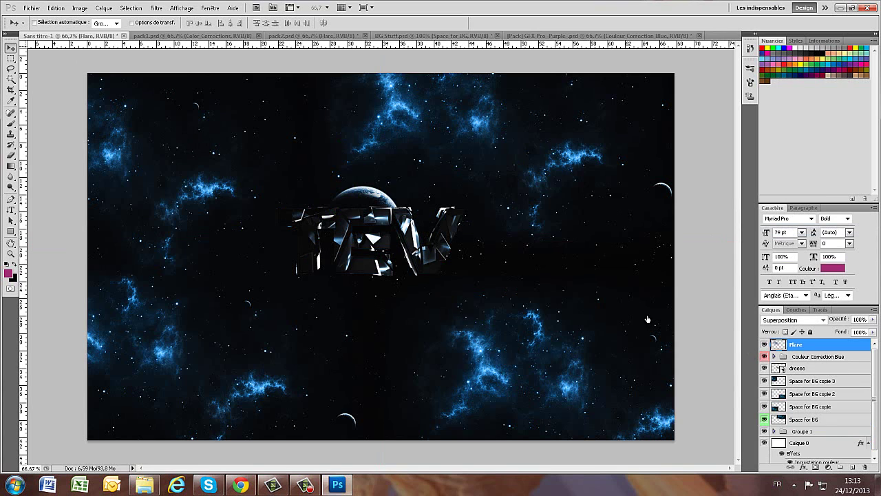
drag(288, 229, 303, 237)
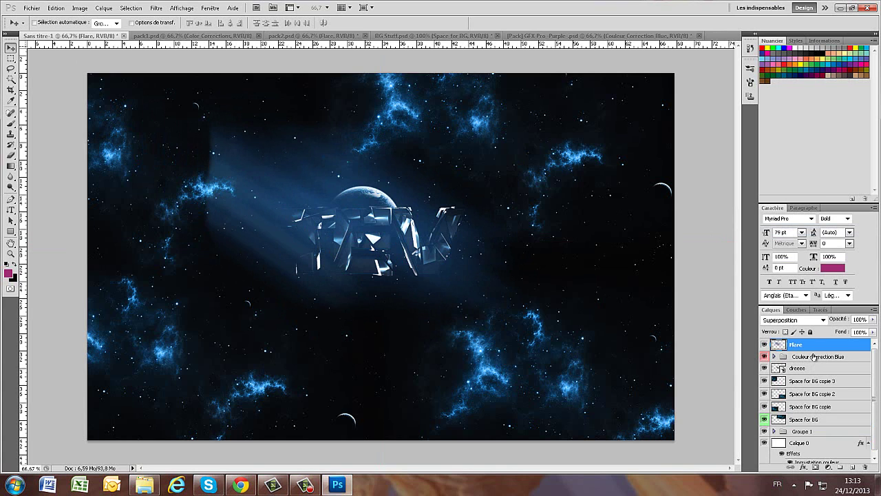
drag(815, 355, 816, 342)
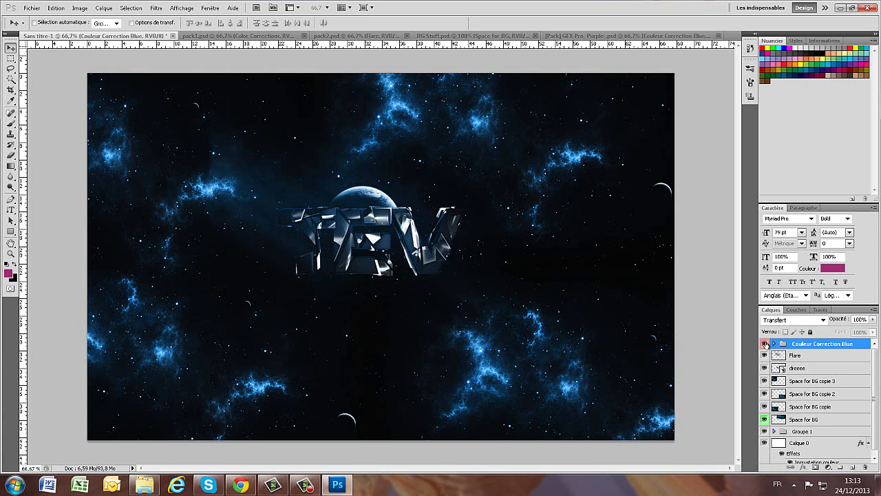
Try the Flare light in the canvas's lower-left area with the colour correction toggled, and place it back over the TEV logo.
click(764, 343)
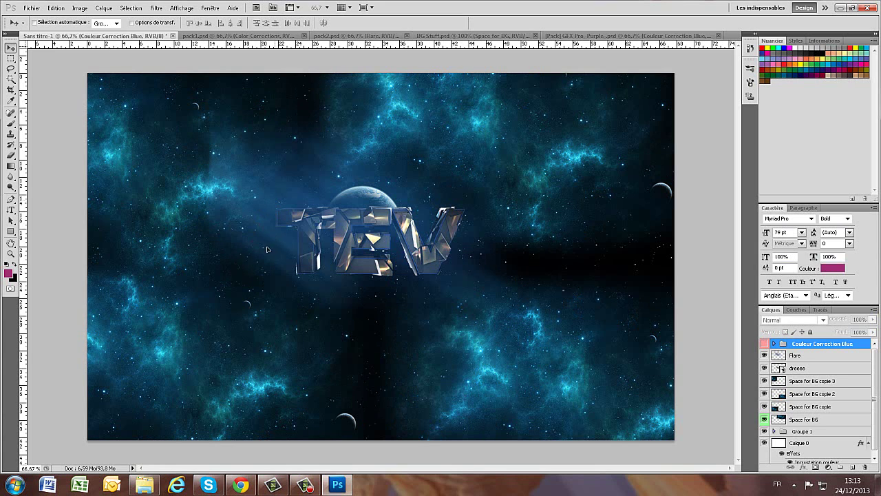
click(798, 357)
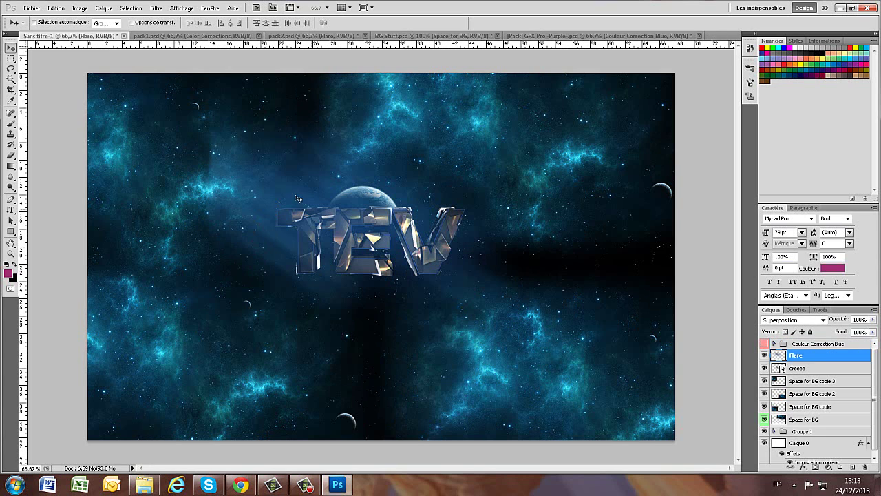
drag(214, 266, 129, 389)
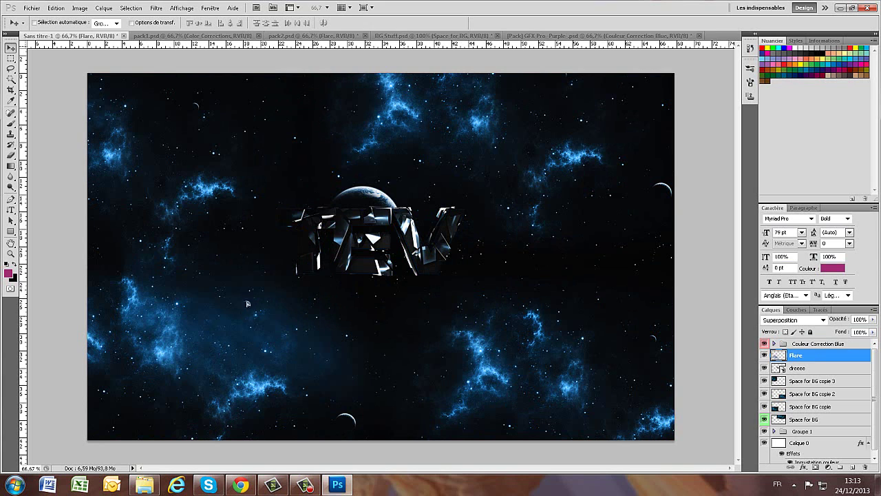
mouse_move(247, 303)
mouse_down()
mouse_move(331, 211)
mouse_move(259, 316)
mouse_up()
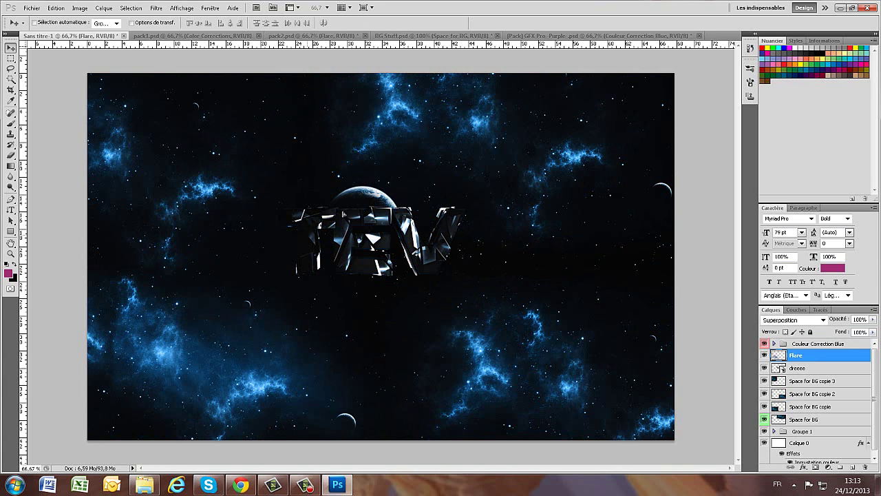
drag(343, 214, 345, 223)
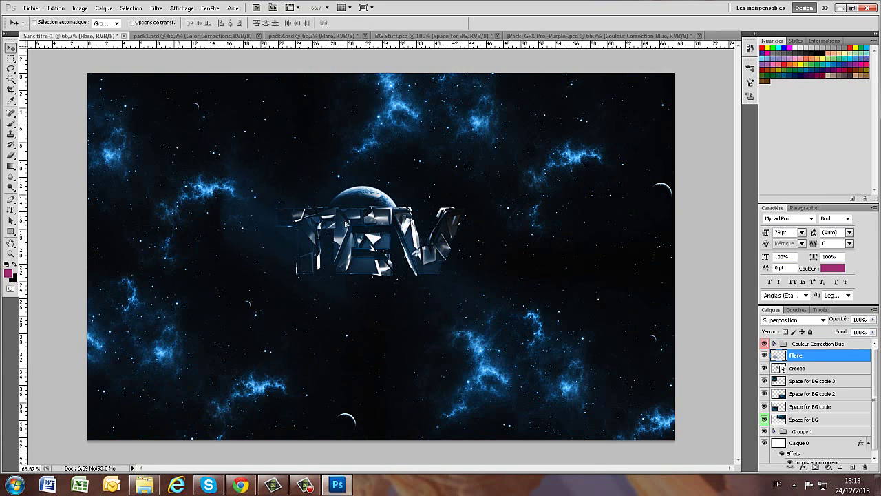
Rotate the Flare light over the TEV logo about 32 degrees counterclockwise.
key(ctrl+t)
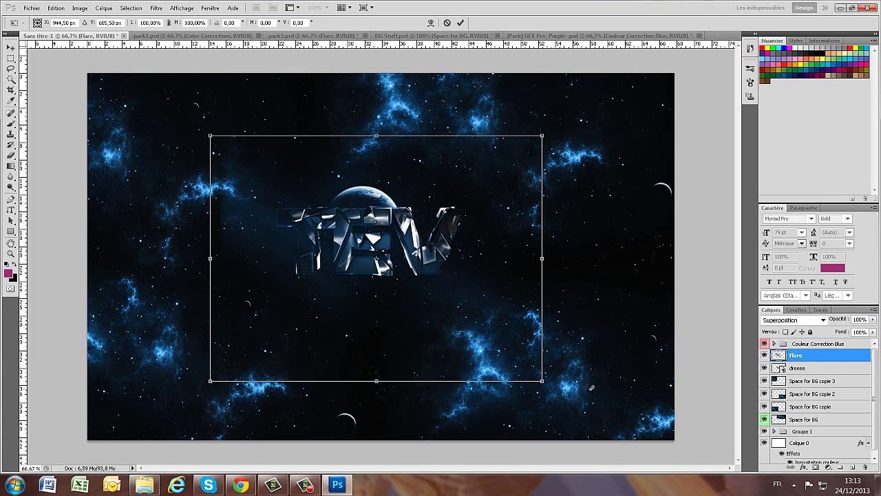
drag(596, 377, 613, 329)
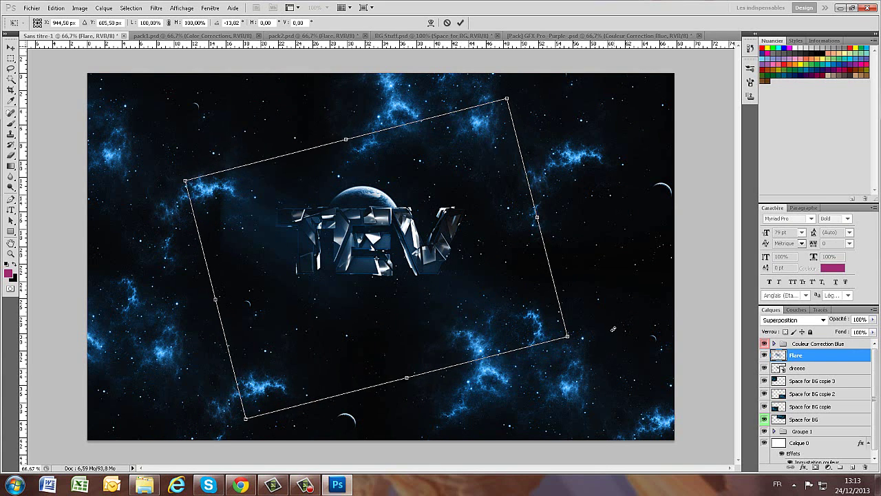
drag(611, 382, 615, 320)
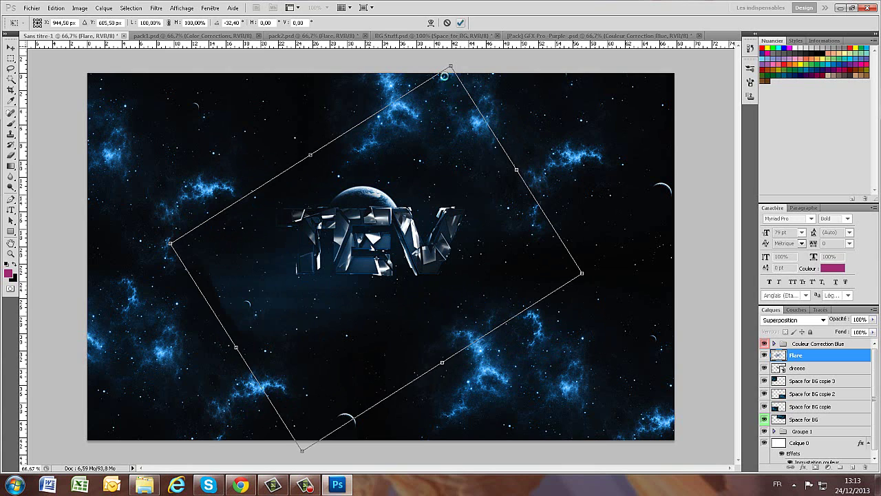
key(Return)
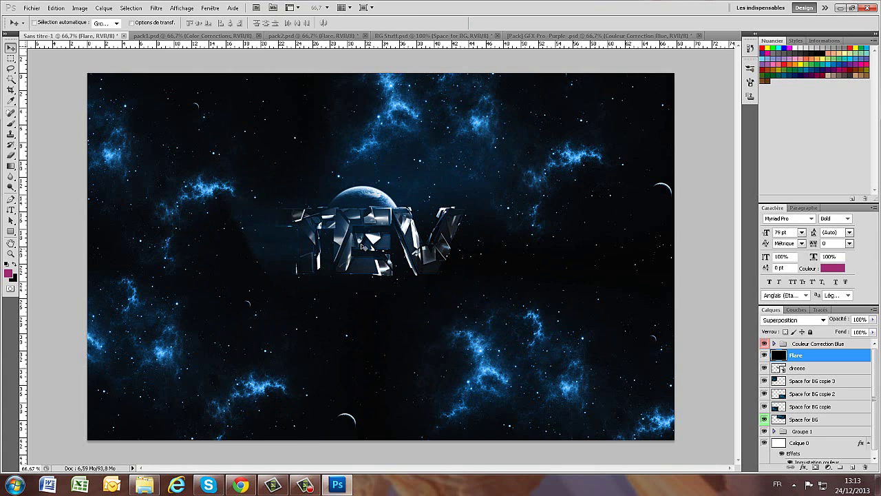
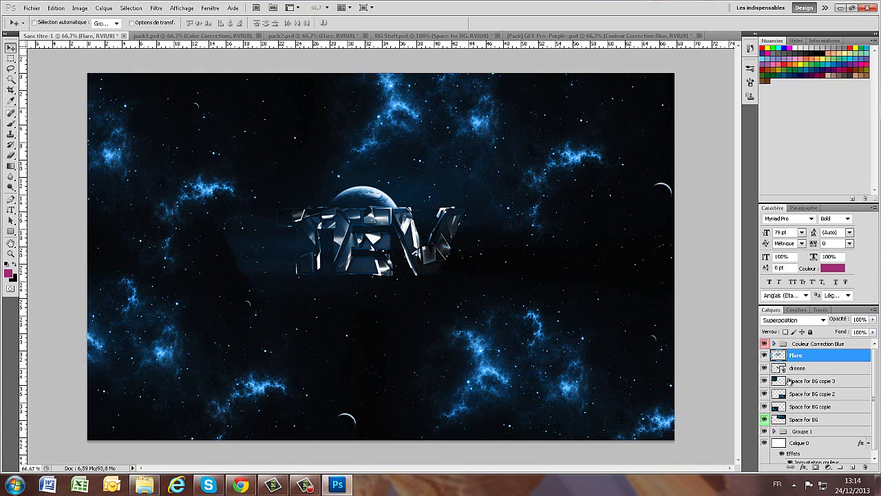
Erase the Flare light's hard edge beside the logo's left side and along the area above the logo.
click(11, 155)
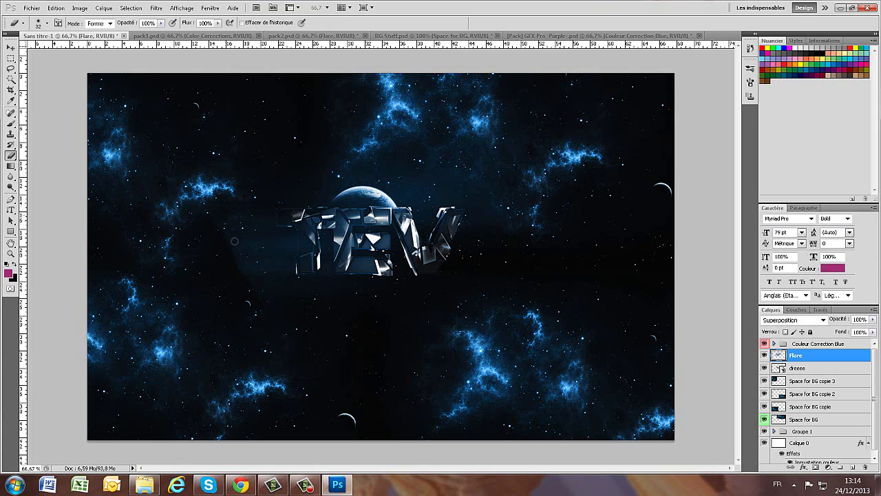
drag(248, 185, 253, 274)
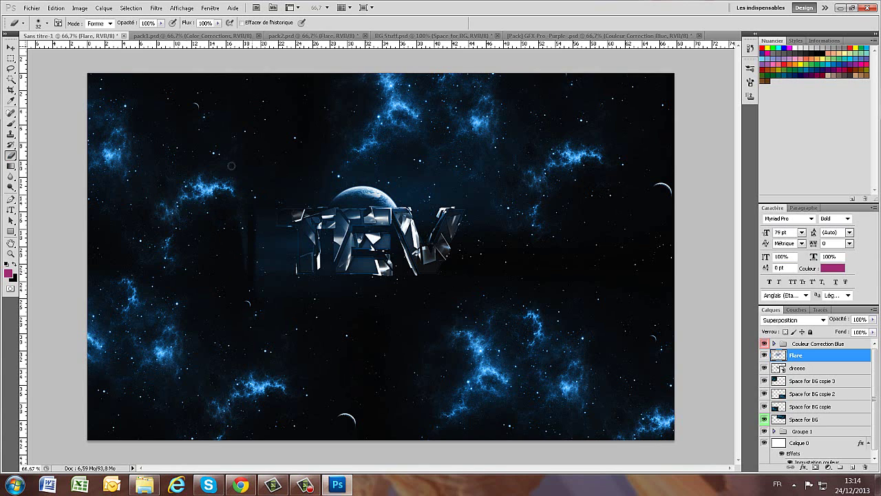
mouse_move(266, 224)
mouse_down()
mouse_move(271, 296)
mouse_move(267, 285)
mouse_up()
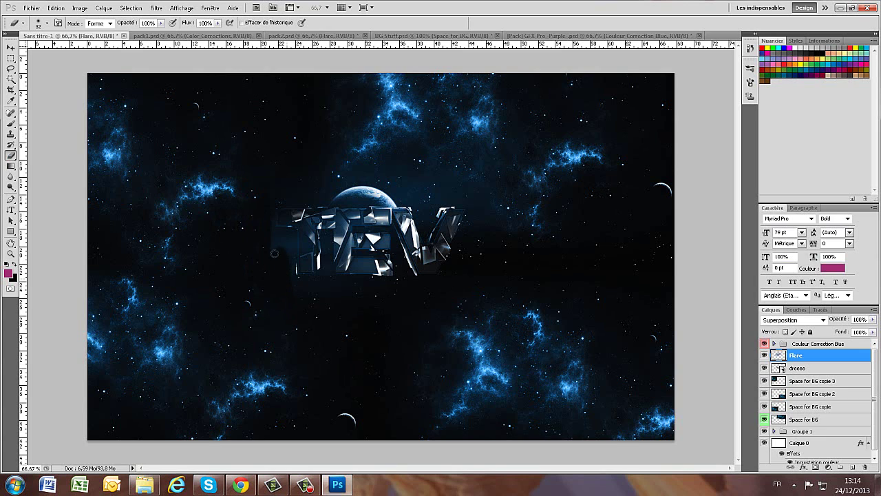
mouse_move(276, 236)
mouse_down()
mouse_move(276, 263)
mouse_move(287, 222)
mouse_move(290, 289)
mouse_move(294, 214)
mouse_move(292, 288)
mouse_up()
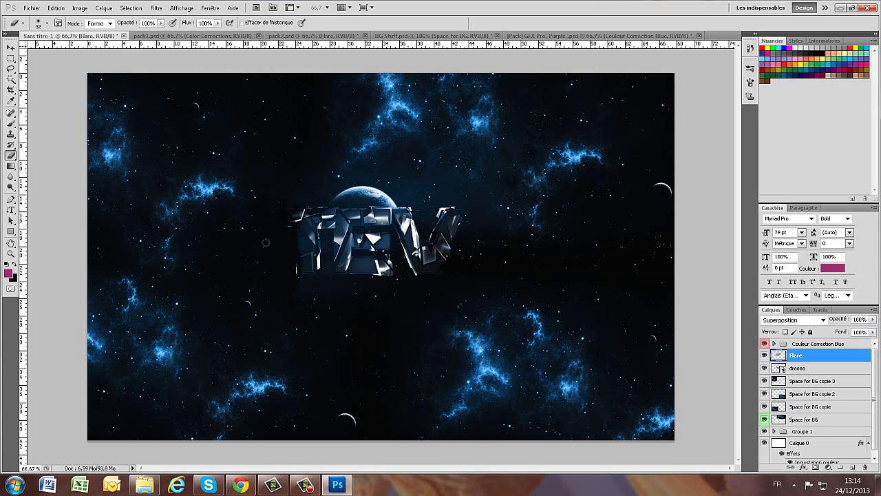
drag(305, 194, 271, 222)
mouse_move(357, 181)
mouse_down()
mouse_move(442, 185)
mouse_move(434, 194)
mouse_move(552, 187)
mouse_move(562, 198)
mouse_up()
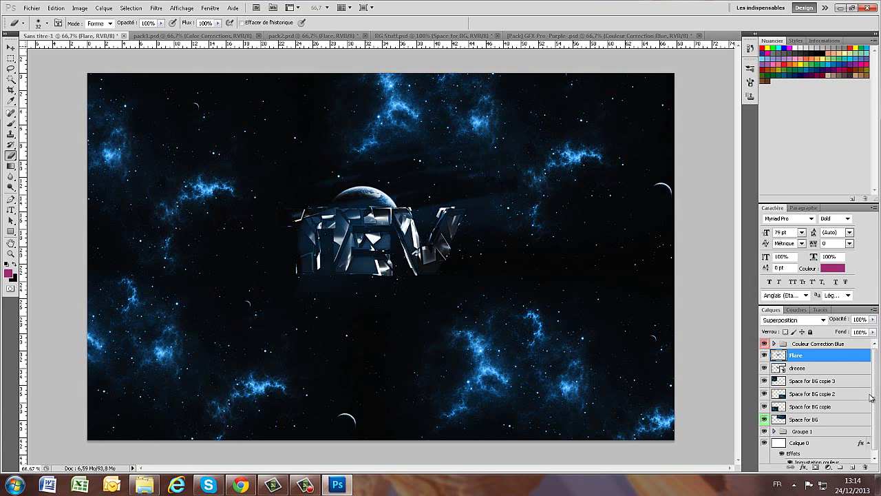
Delete the erased Flare layer and return to the Move tool.
right_click(832, 358)
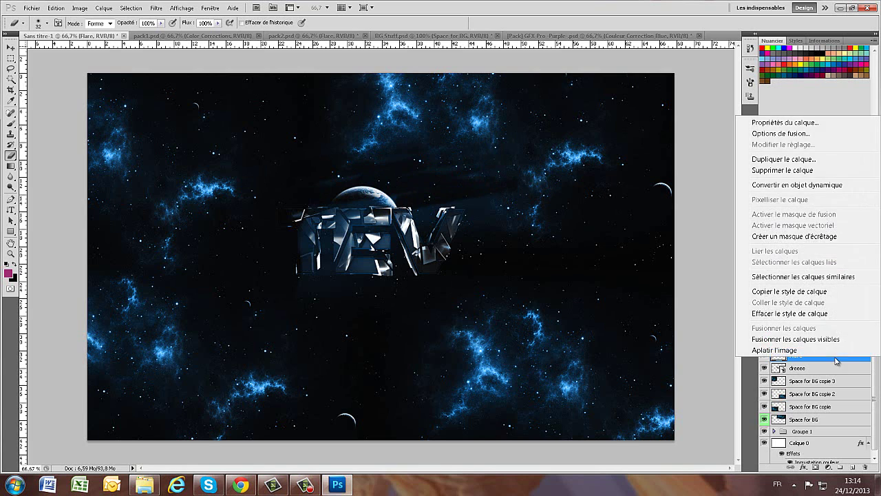
click(771, 170)
click(418, 182)
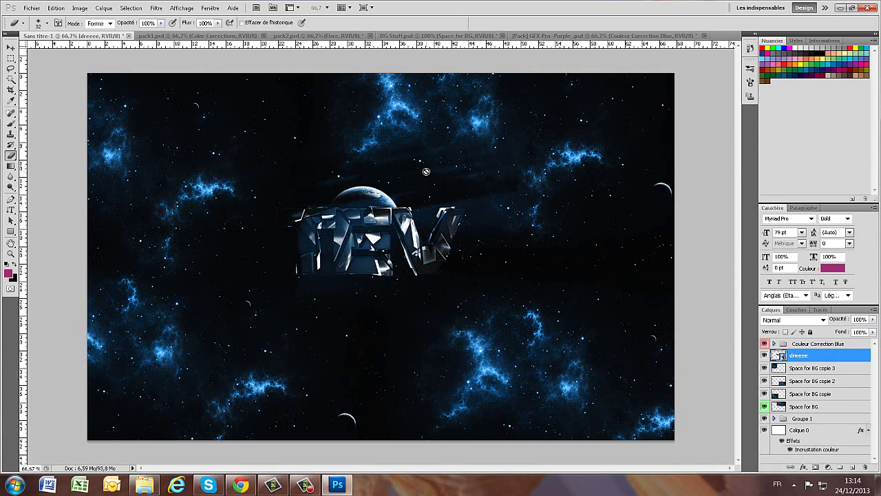
click(11, 48)
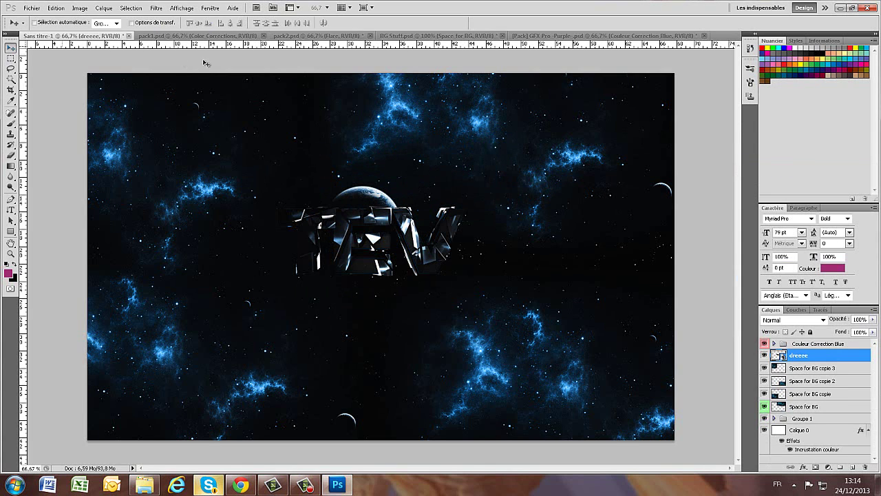
Duplicate the Flare layer from pack2.psd into Sans titre-1 again and show it over the TEV logo.
click(323, 36)
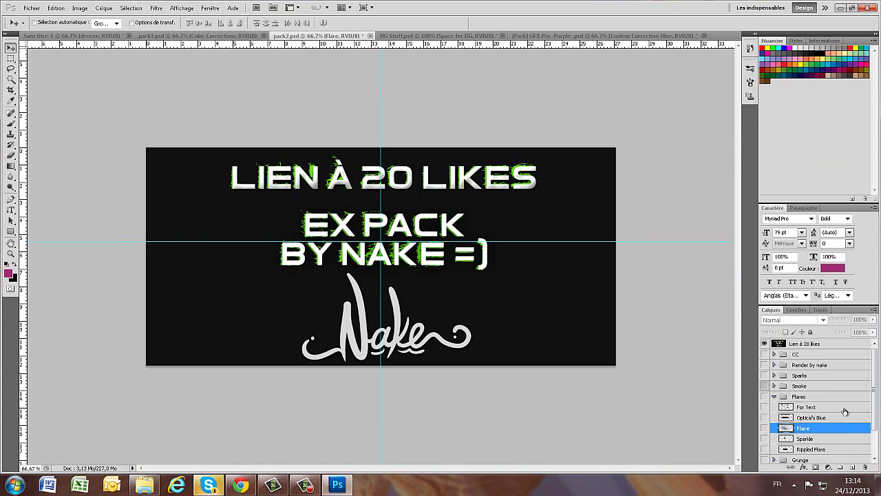
right_click(819, 429)
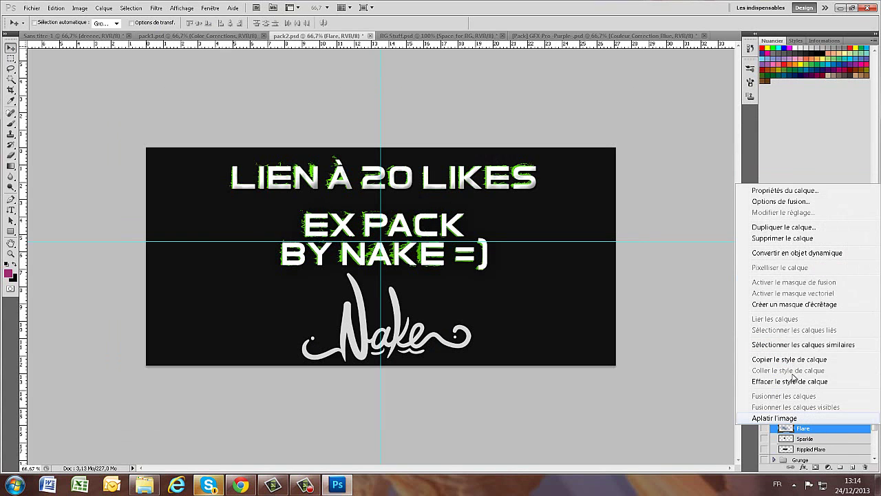
click(784, 226)
click(391, 187)
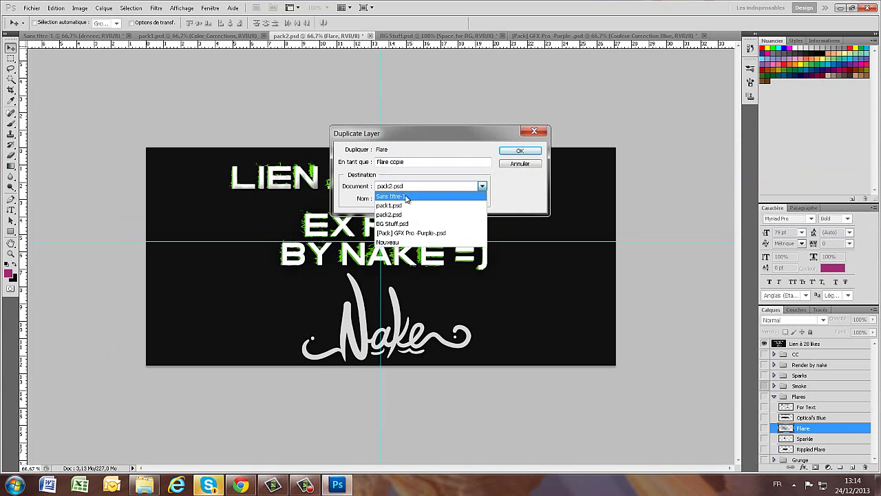
click(393, 196)
click(522, 153)
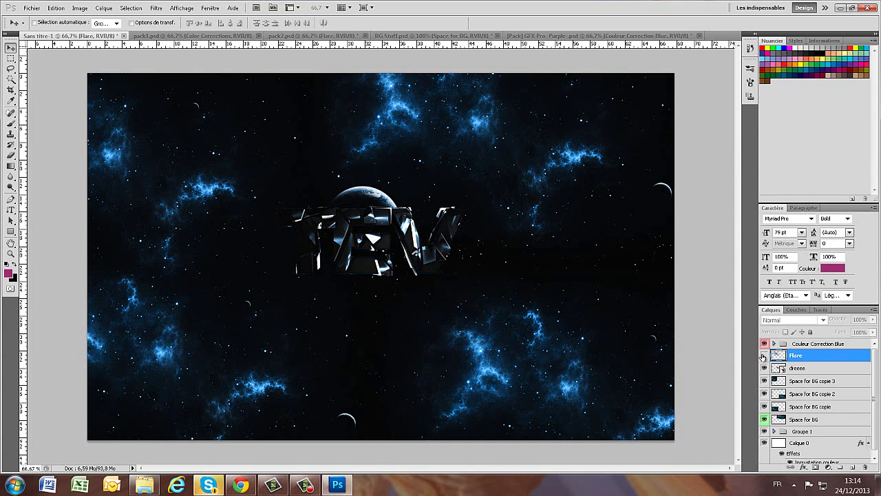
key(shift+alt+o)
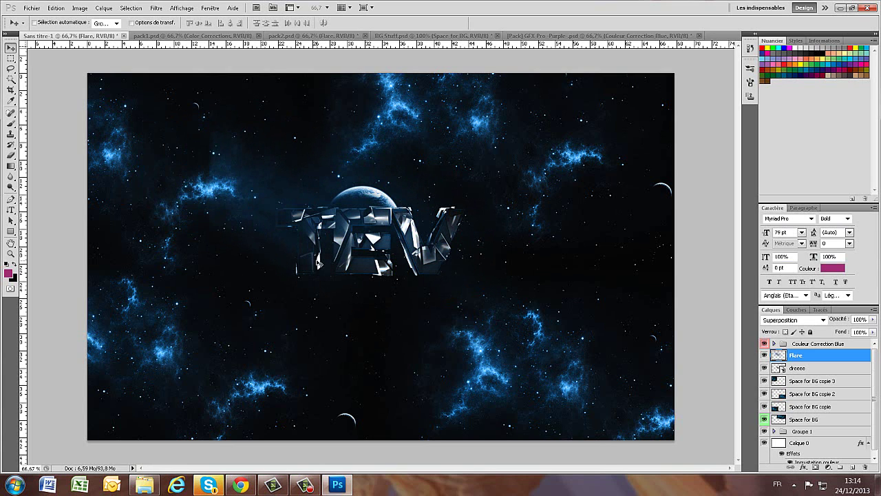
Switch to Skype to check the latest chat message, and return to Photoshop.
click(219, 486)
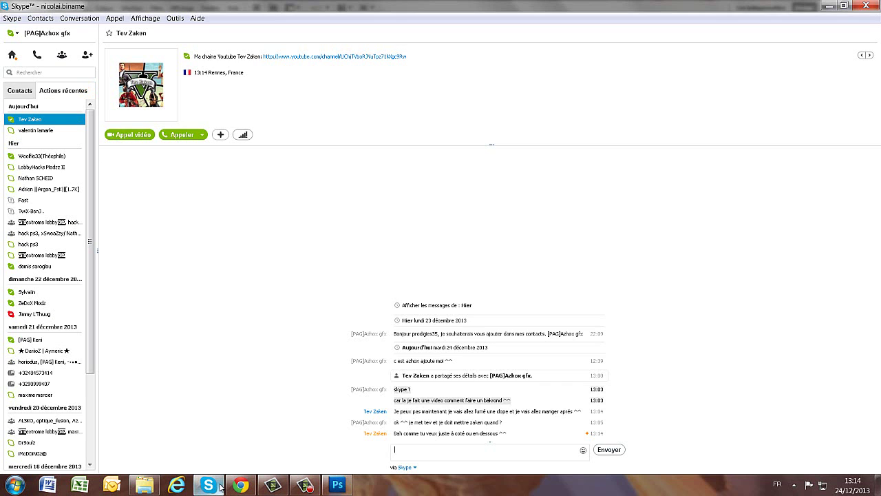
click(219, 486)
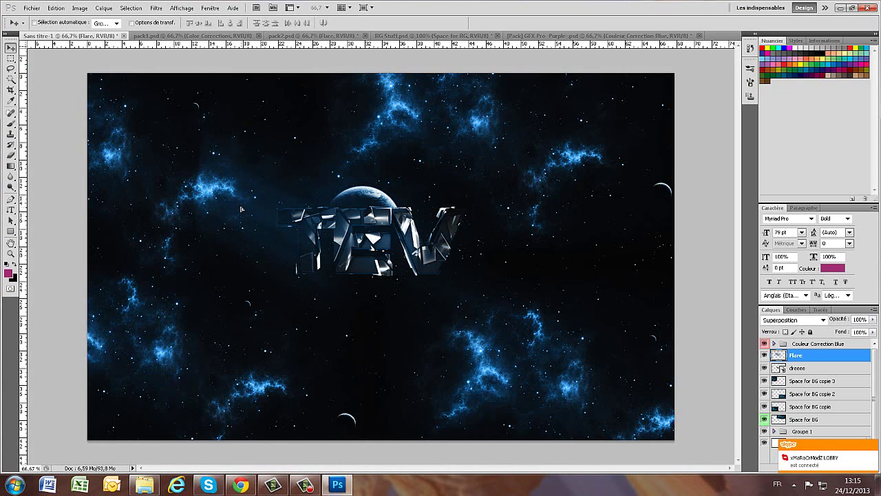
Duplicate the Flare layer, rotate the copy about 102 degrees and place its light above the logo's right side.
key(ctrl+j)
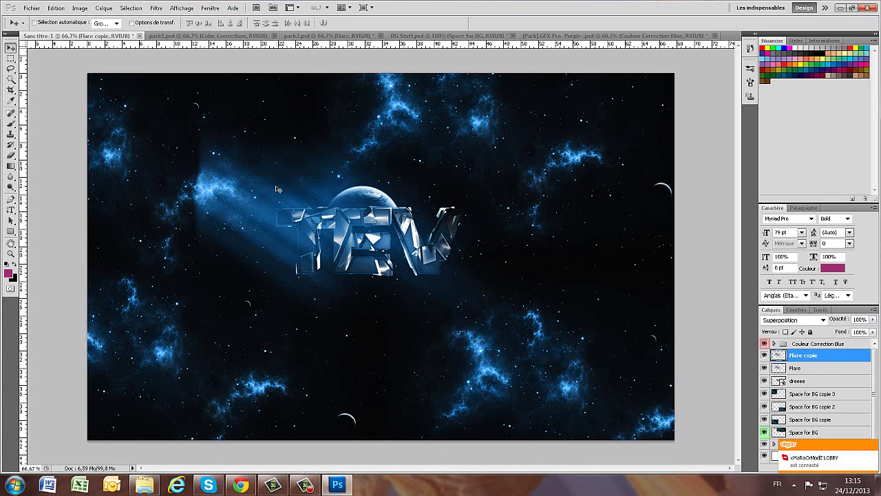
drag(420, 190, 444, 186)
key(ctrl+t)
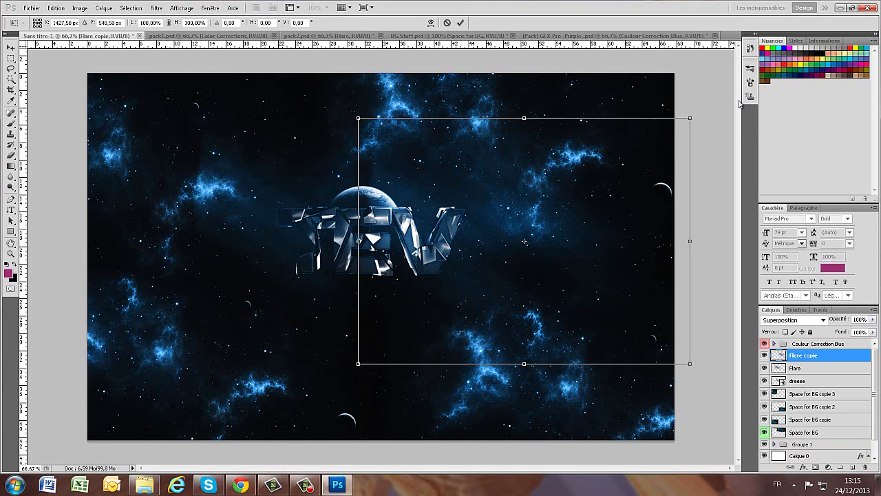
drag(729, 129, 583, 360)
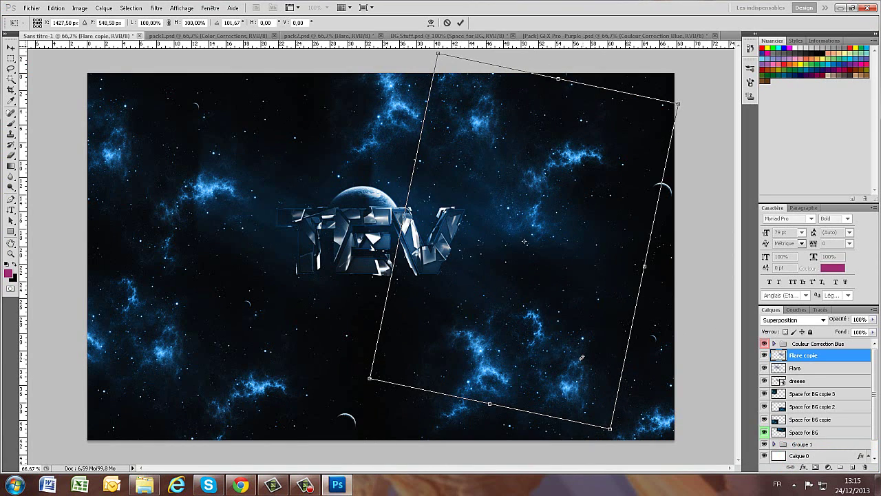
click(460, 22)
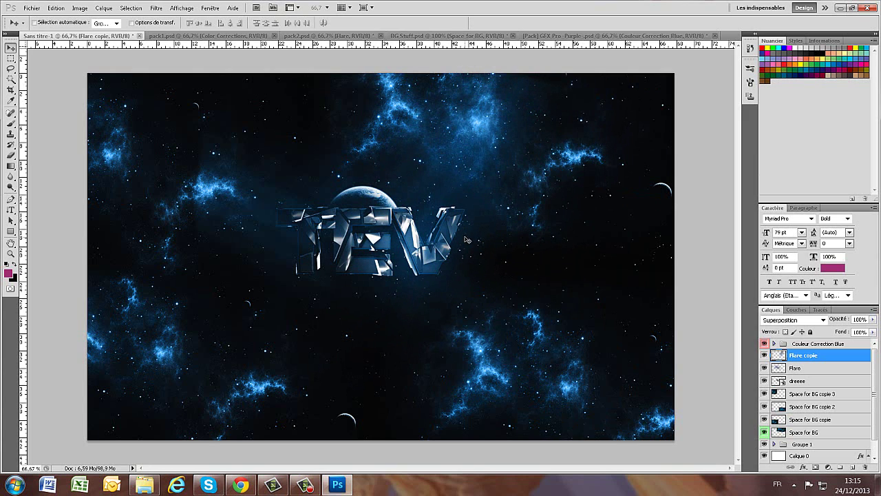
Rotate the original Flare light clockwise and shift it above the logo's left side, finishing with a further 12.94-degree rotation.
click(815, 370)
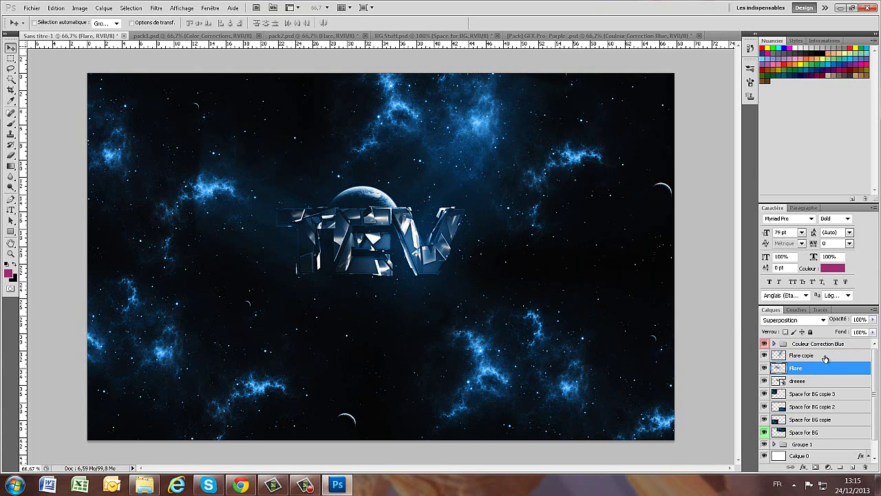
key(ctrl+t)
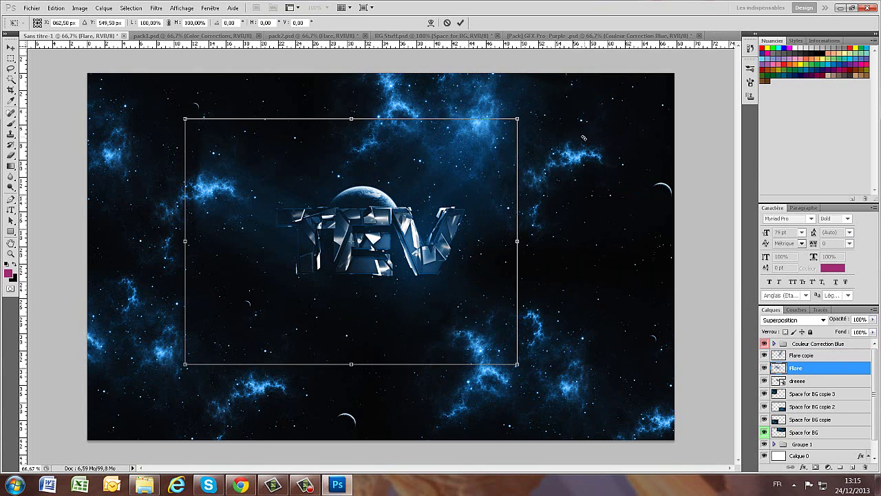
drag(583, 137, 594, 210)
click(461, 22)
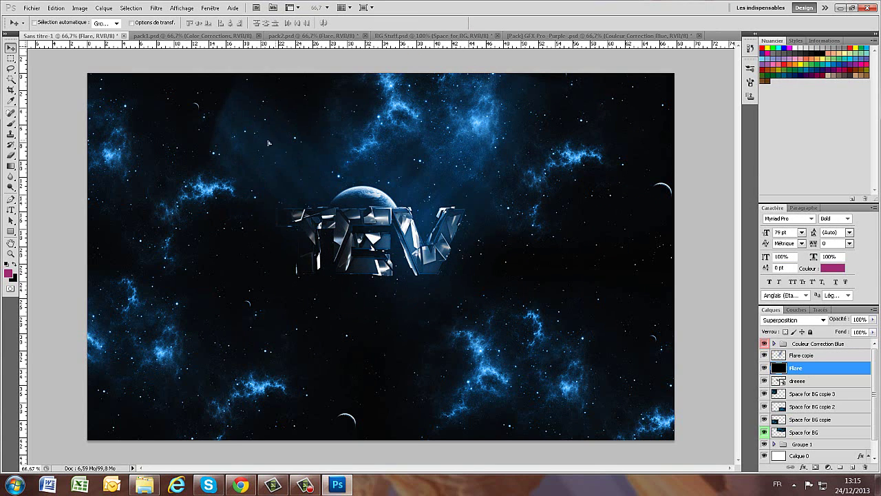
key(ctrl+t)
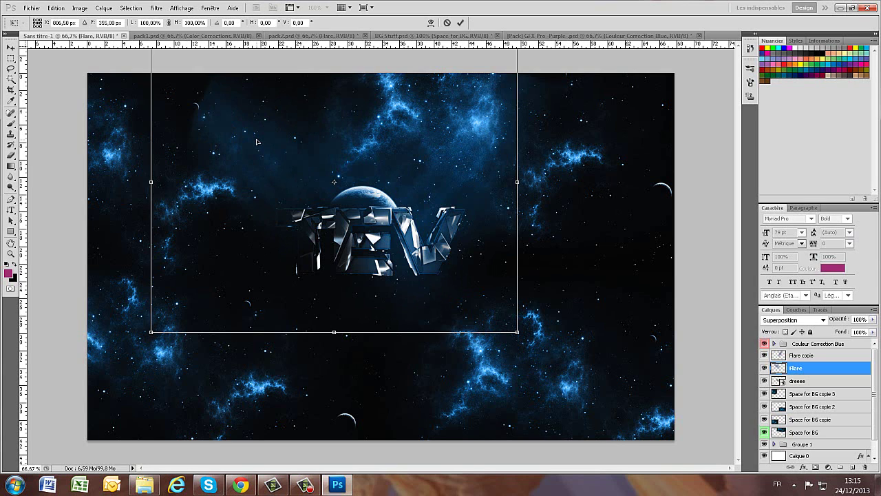
drag(532, 157, 530, 202)
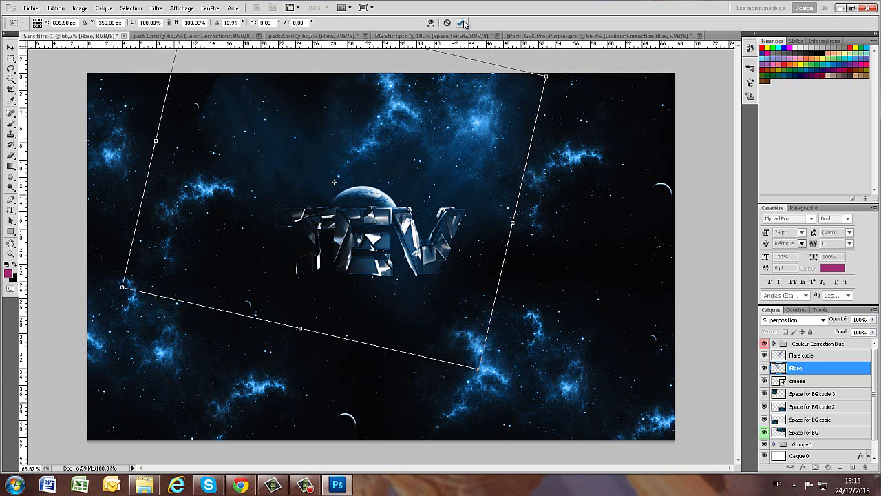
click(461, 23)
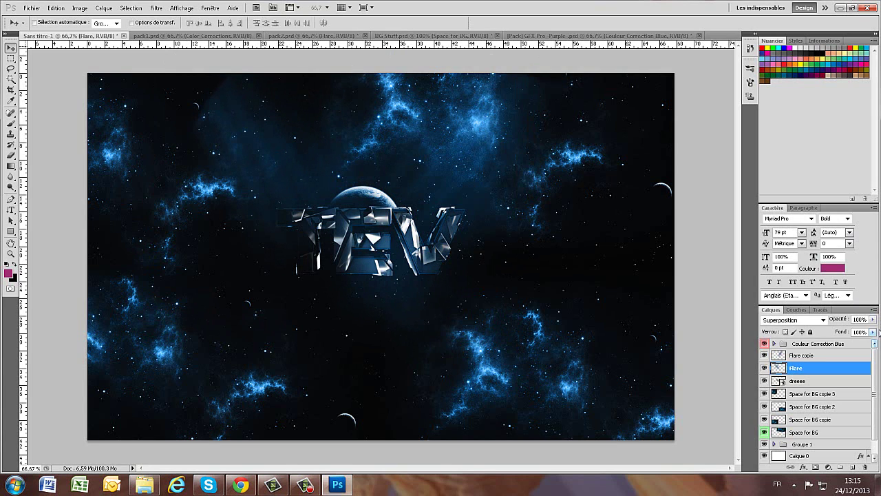
Set the original Flare layer's opacity to 86% and move its light farther toward the canvas's upper-left corner.
click(873, 320)
drag(872, 329, 867, 330)
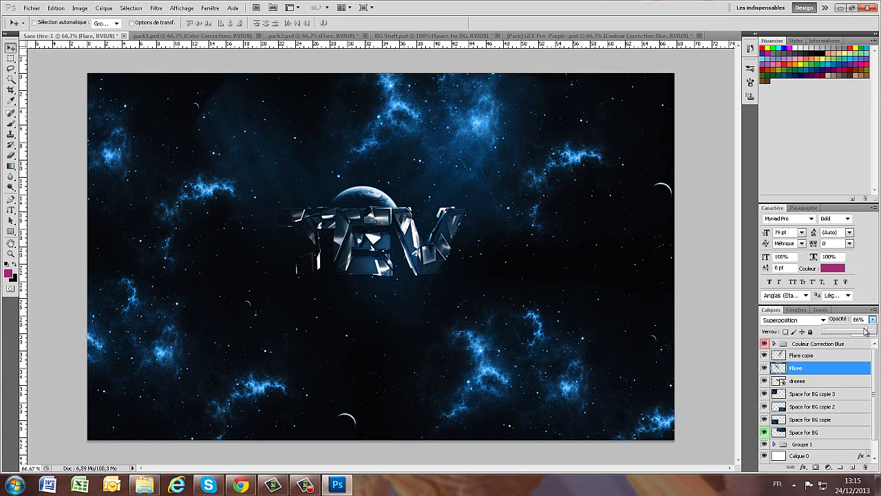
click(252, 157)
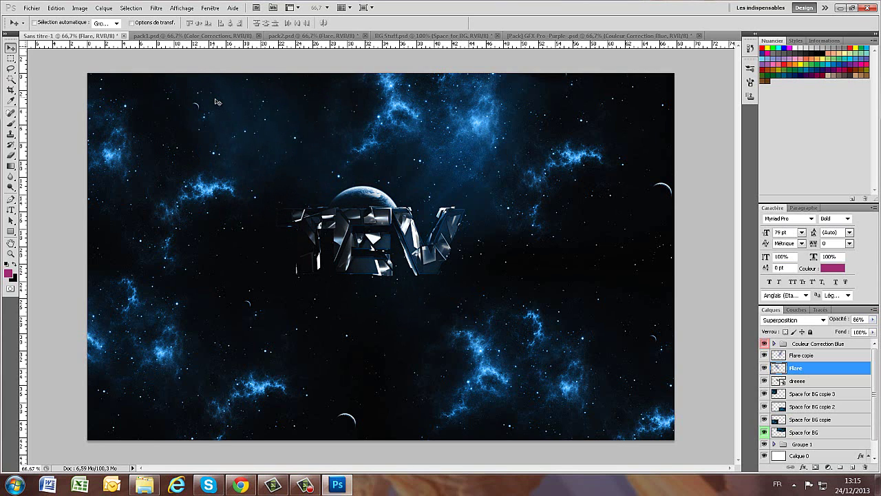
Resize the Flare light to about 88% width and 115% height, and set its layer opacity to 100%.
key(ctrl+t)
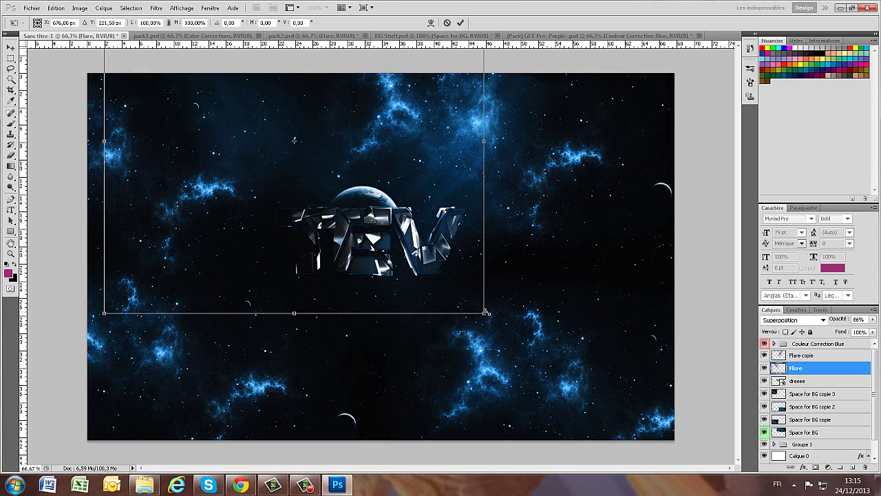
drag(485, 313, 573, 381)
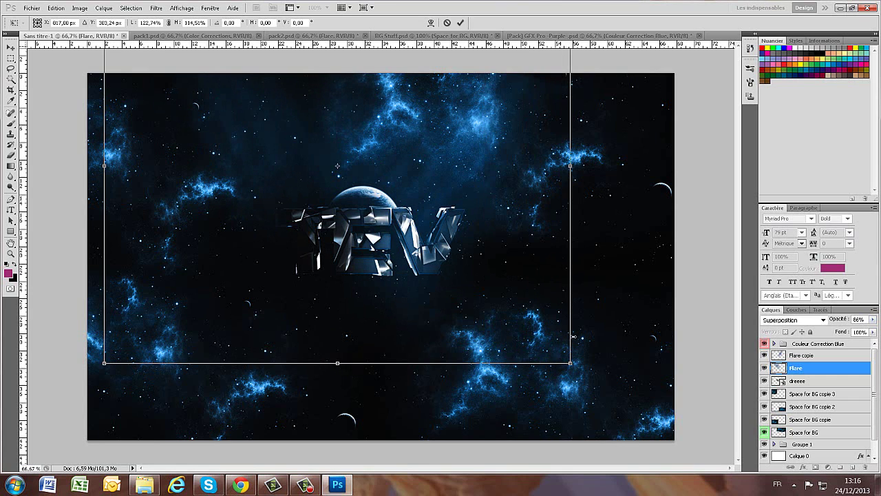
drag(573, 337, 454, 328)
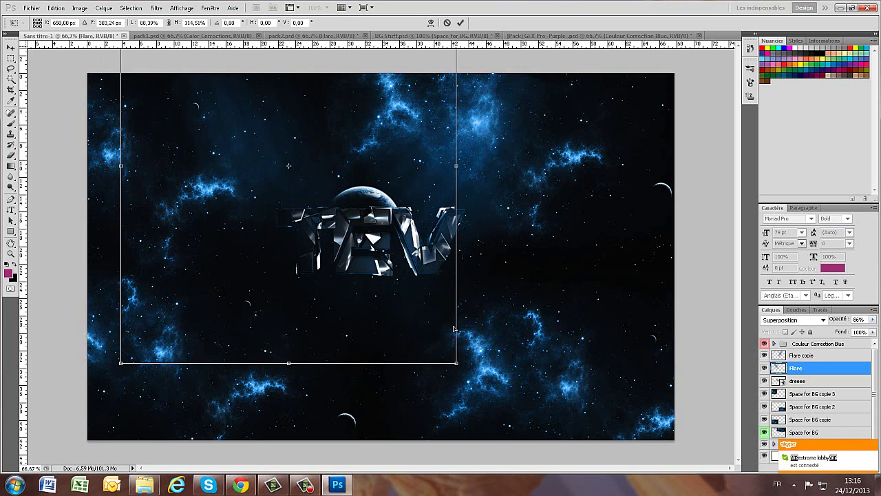
click(460, 22)
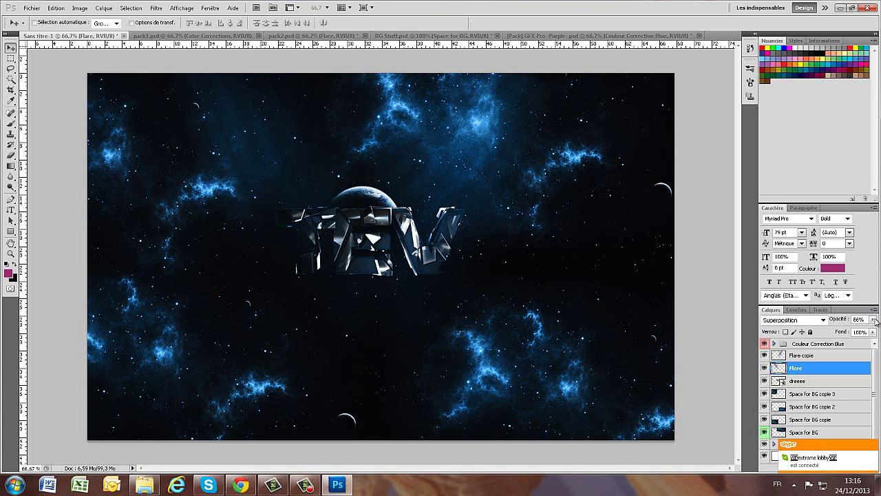
drag(873, 320, 878, 323)
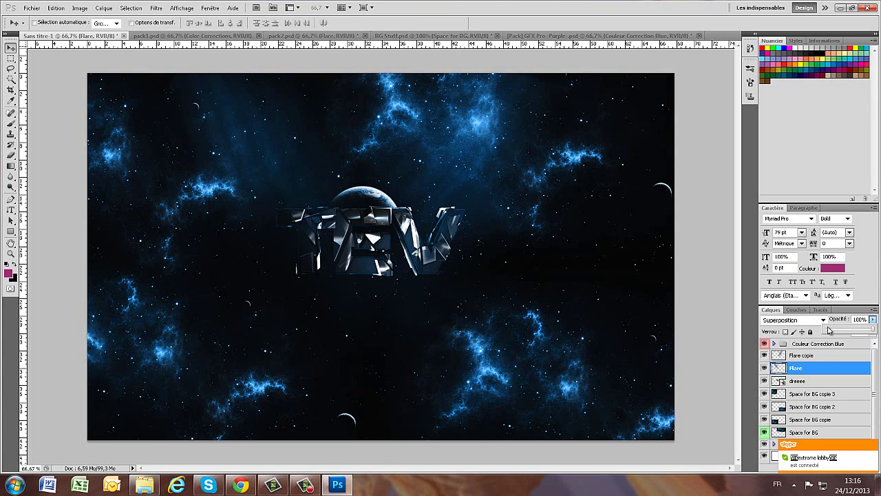
click(2, 381)
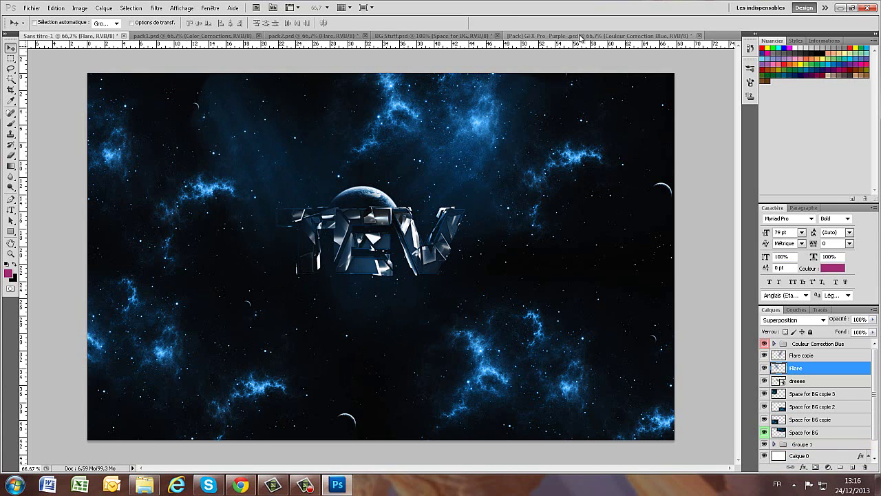
Switch to the [Pack] GFX Pro -Purple-.psd document, and show and expand its Flares group.
click(583, 36)
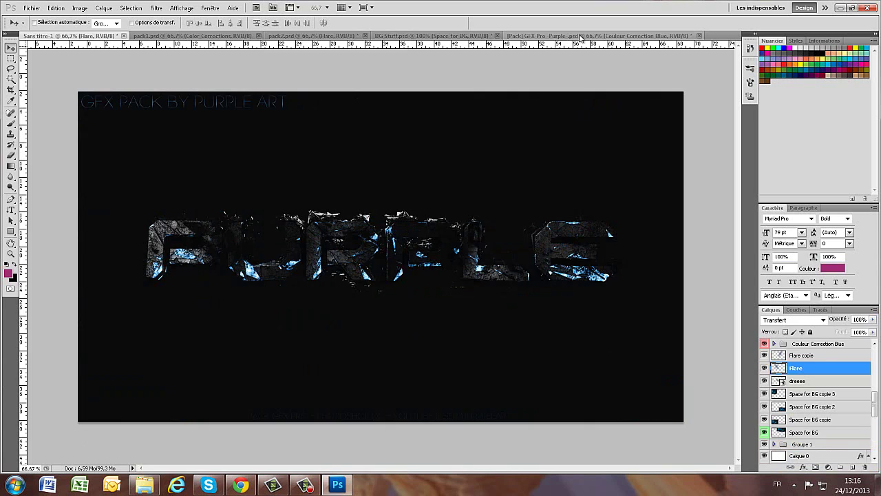
click(301, 35)
click(442, 36)
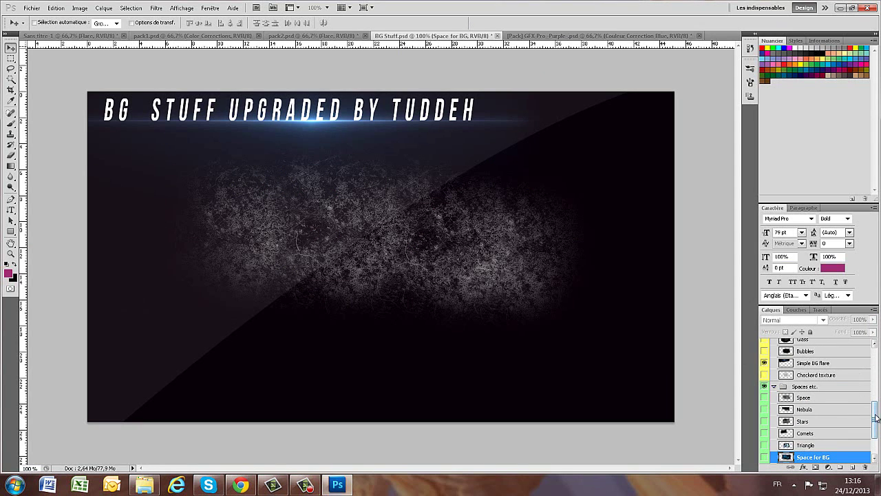
click(574, 35)
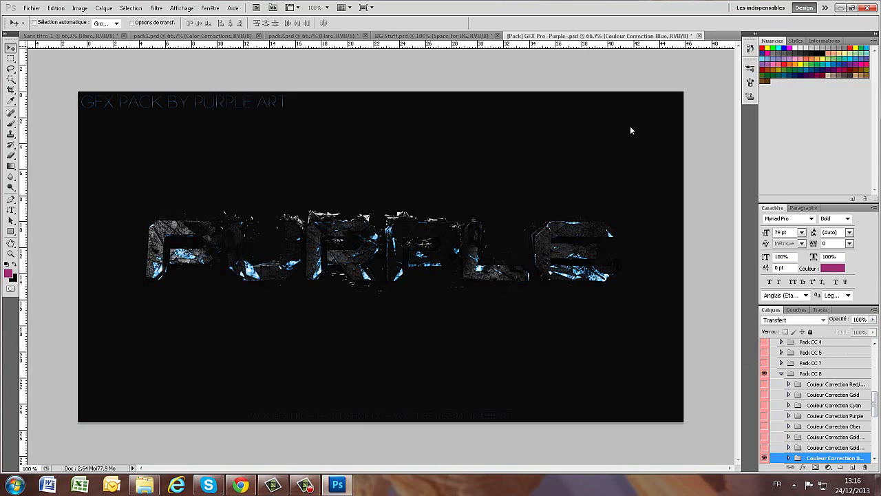
drag(874, 407, 873, 377)
click(774, 384)
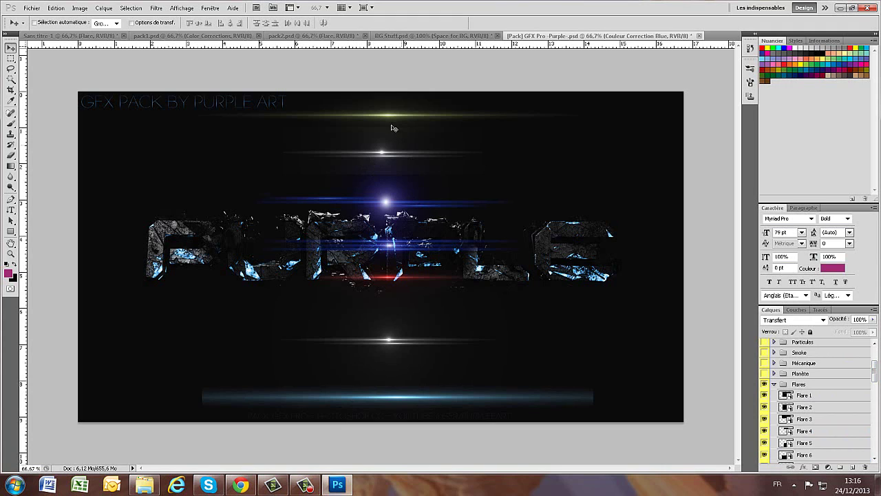
Hide the pack's Flare 3 layer and duplicate it into the Sans titre-1 document.
click(764, 420)
click(823, 420)
right_click(823, 421)
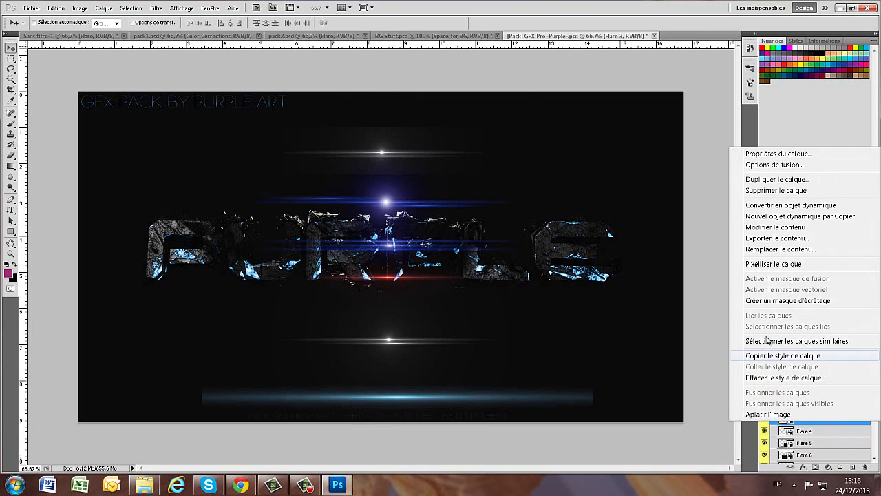
click(777, 179)
click(420, 187)
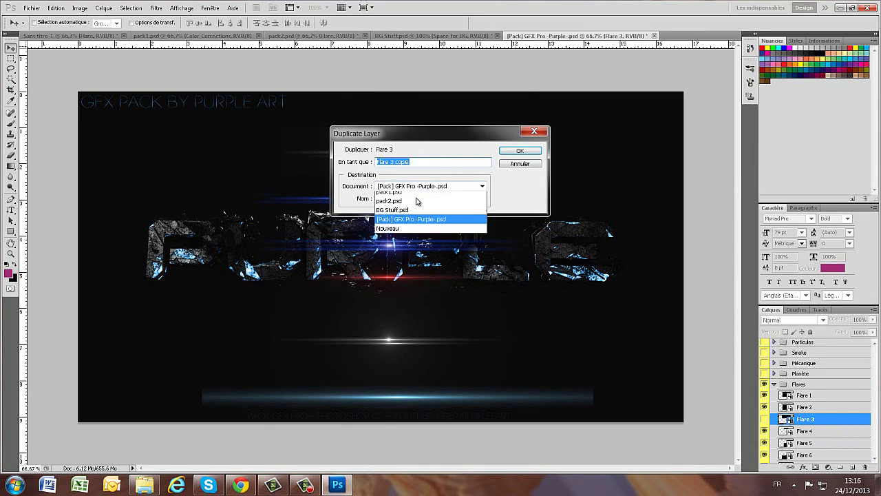
click(418, 197)
click(509, 152)
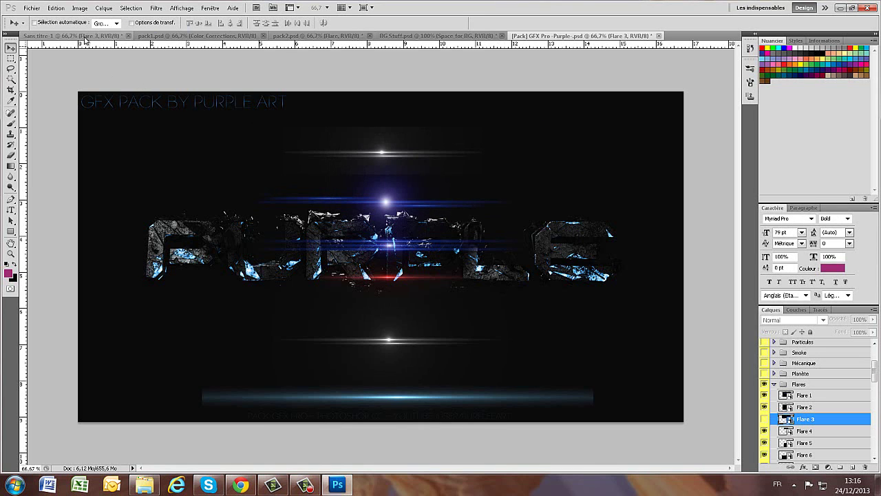
Return to the Sans titre-1 document, make Flare 3 visible and move it above the Flare copie layer.
key(ctrl+Tab)
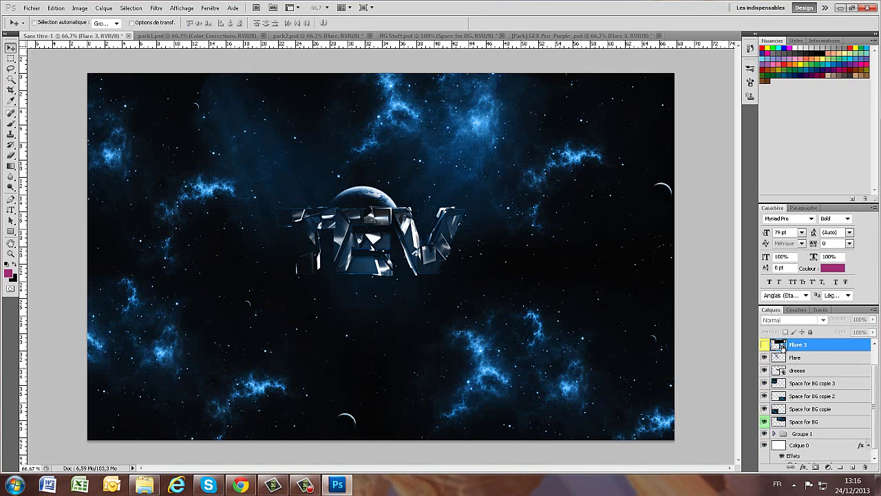
click(764, 345)
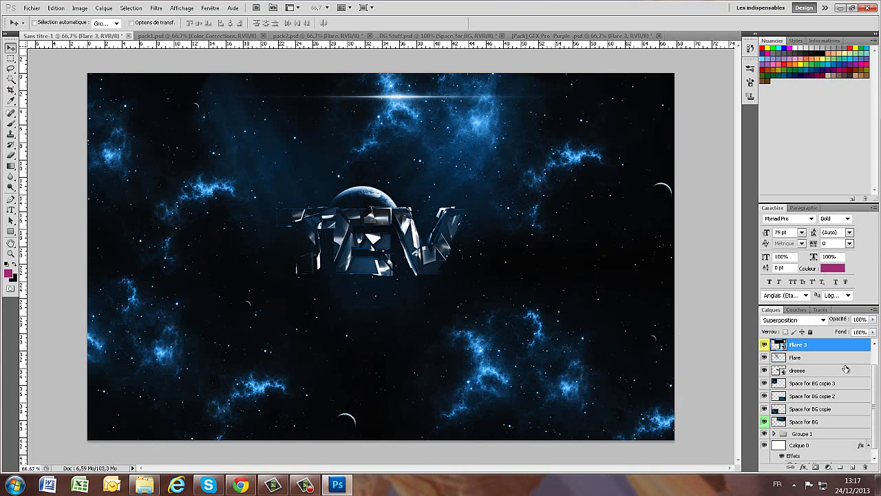
drag(875, 371, 875, 344)
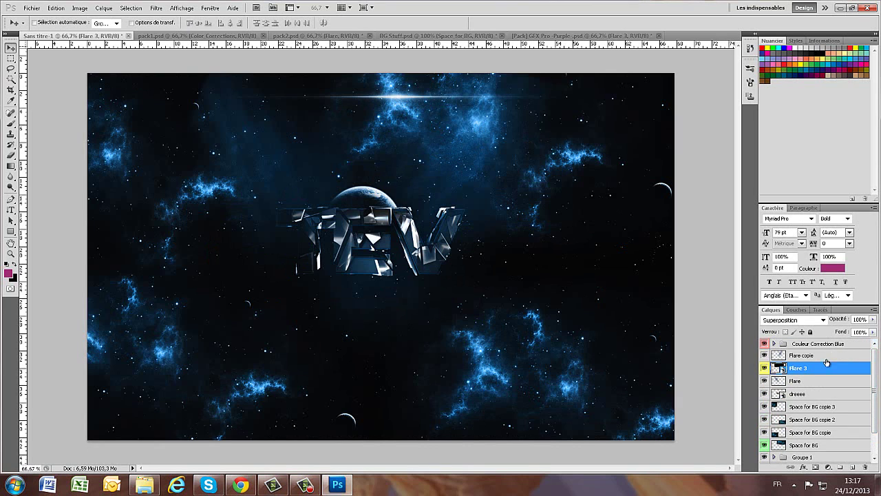
drag(821, 370, 820, 351)
Place the Flare 3 light along the bottom edge of the TEV logo, centred under the letter E.
mouse_move(409, 106)
mouse_down()
mouse_move(379, 165)
mouse_move(368, 224)
mouse_move(383, 280)
mouse_move(370, 278)
mouse_up()
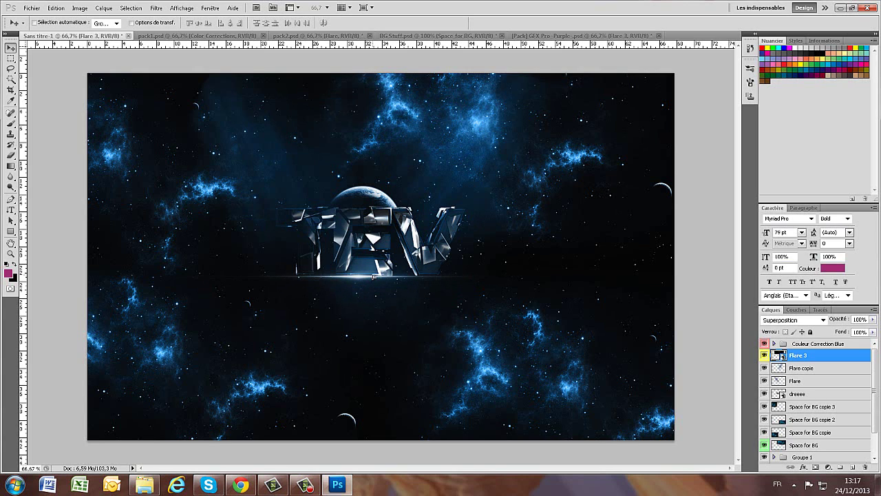
drag(376, 276, 370, 281)
click(327, 7)
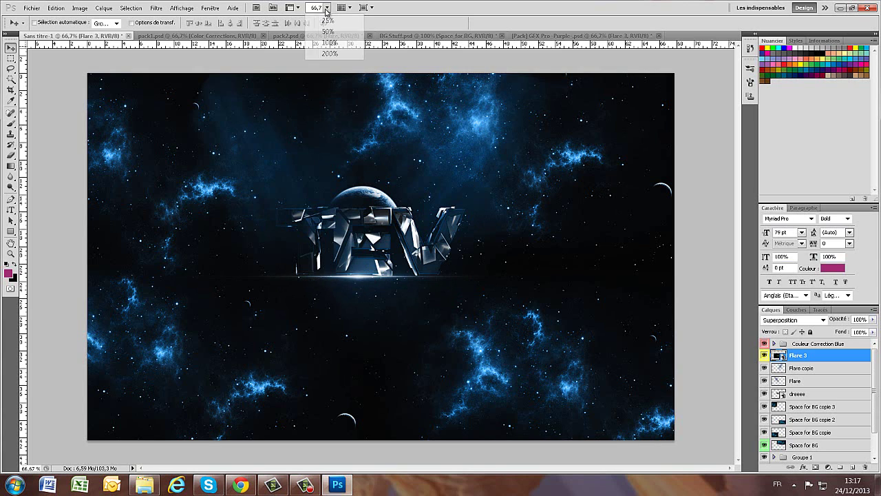
click(331, 42)
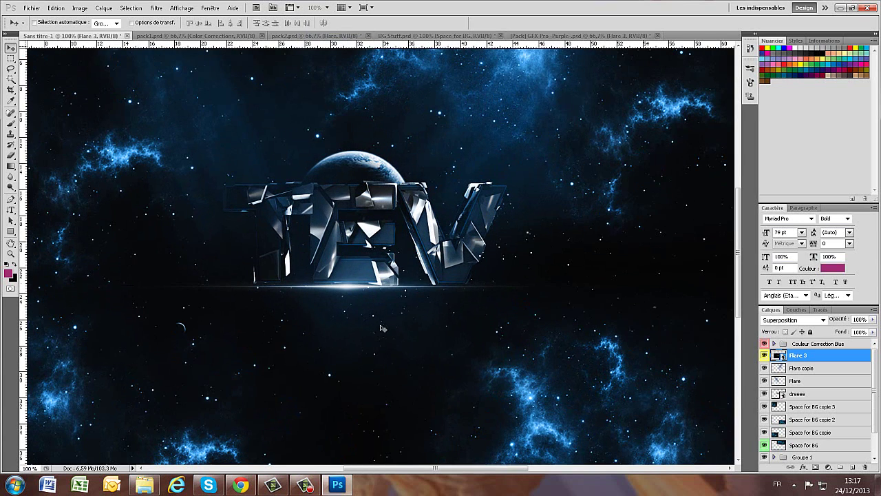
drag(346, 290, 354, 287)
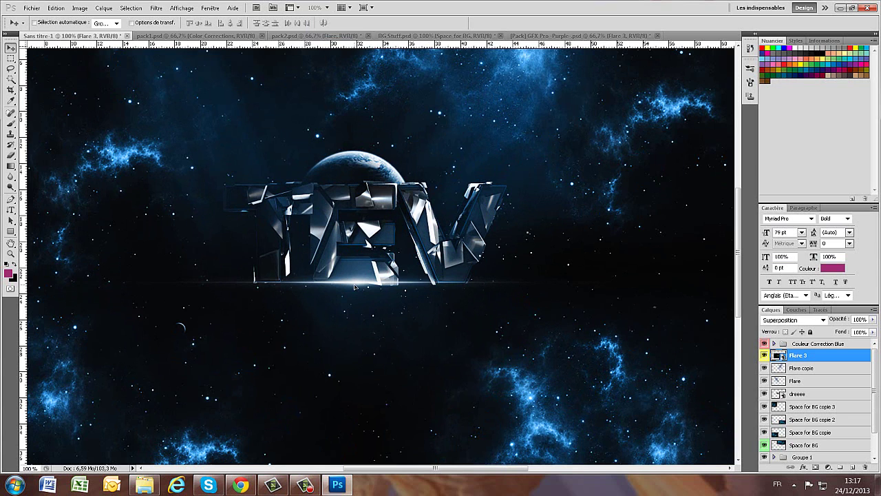
click(326, 7)
click(323, 31)
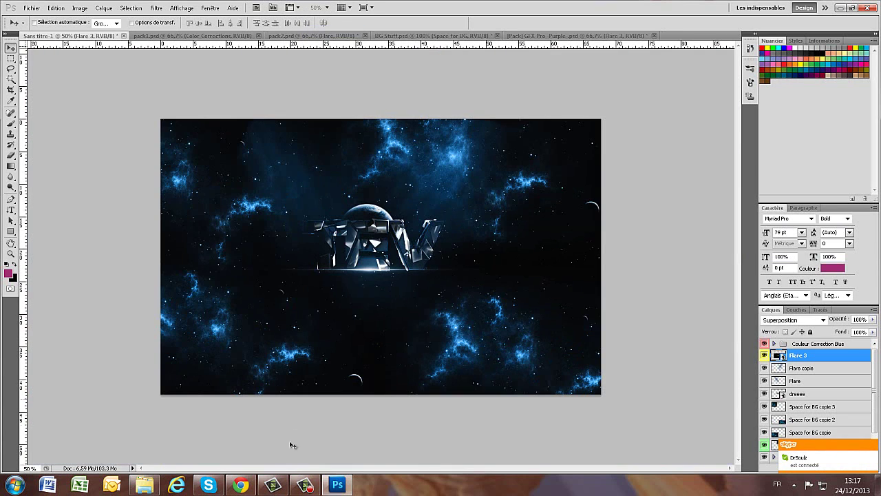
click(305, 486)
click(308, 486)
click(319, 8)
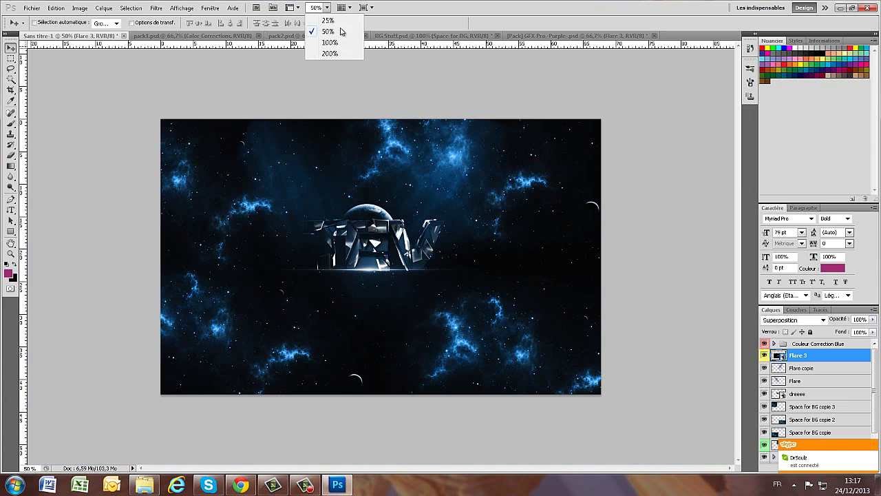
click(466, 73)
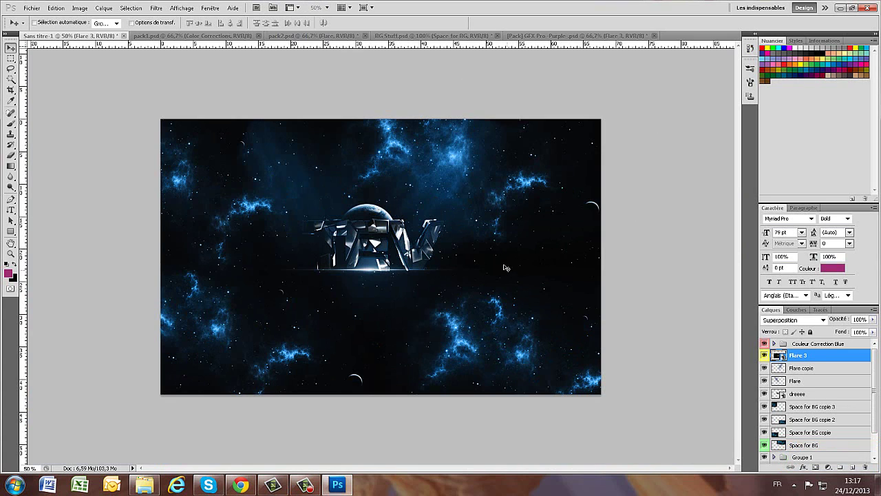
Duplicate the Flare 3 layer and place the copy's light along the top edge of the TEV logo.
key(ctrl+j)
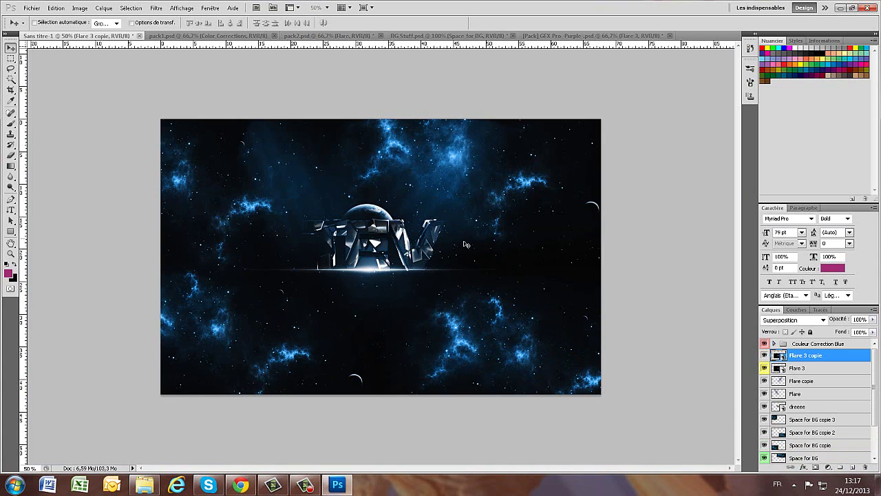
drag(370, 275, 370, 223)
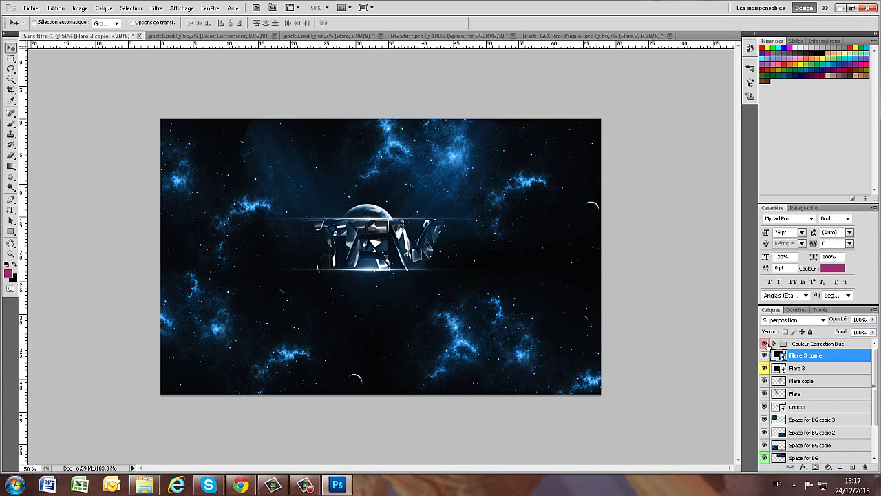
Move the dreeee logo layer above all flare layers, directly below the Couleur Correction Blue group.
click(803, 408)
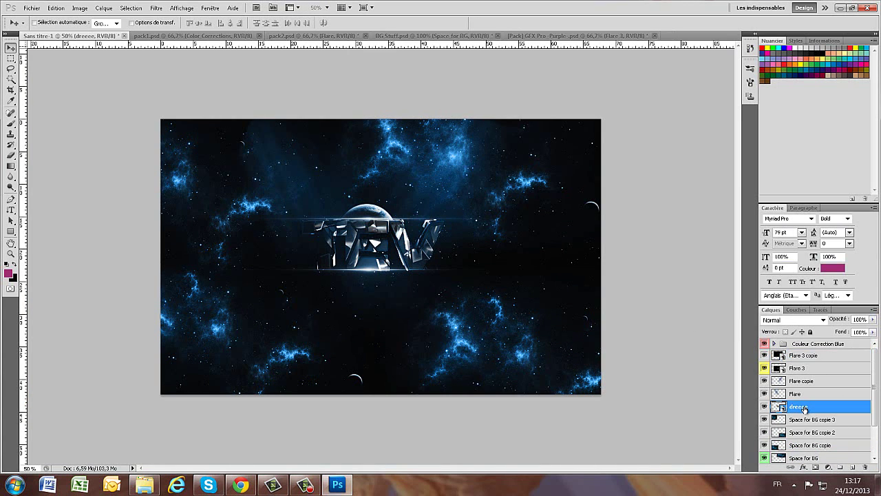
drag(803, 408, 812, 352)
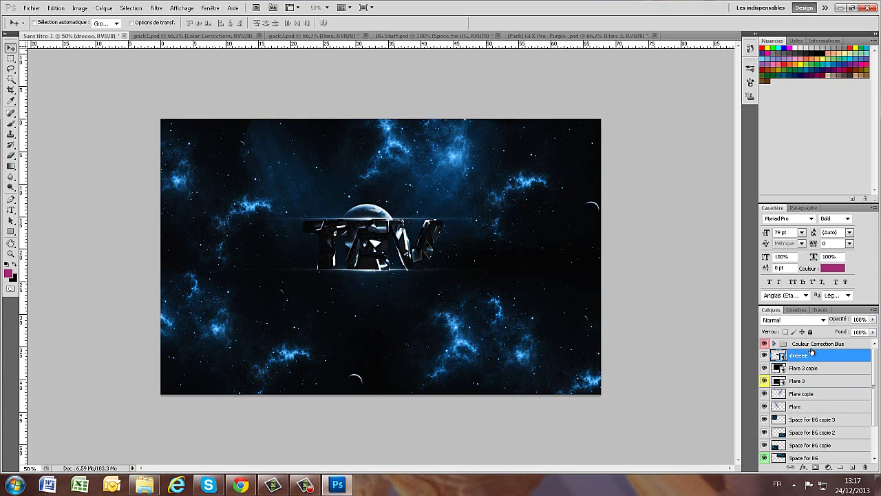
Move the Flare 3 and Flare 3 copie layers above the dreeee logo layer.
double_click(811, 383)
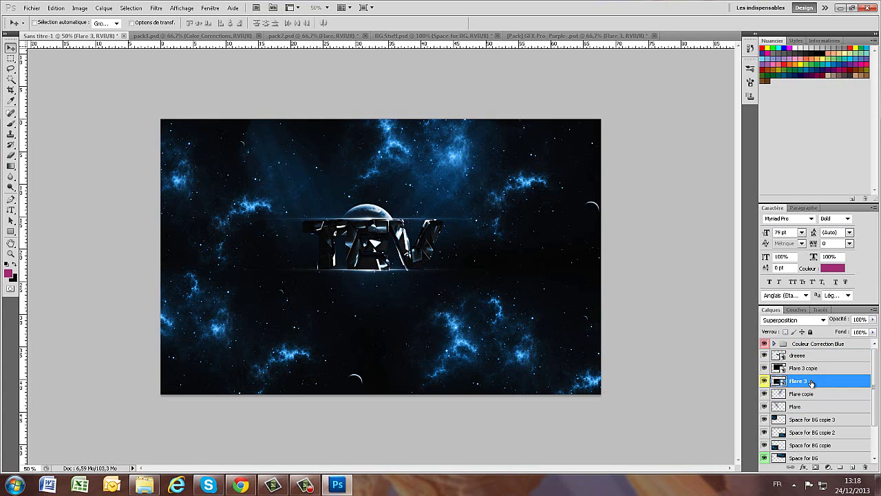
click(827, 148)
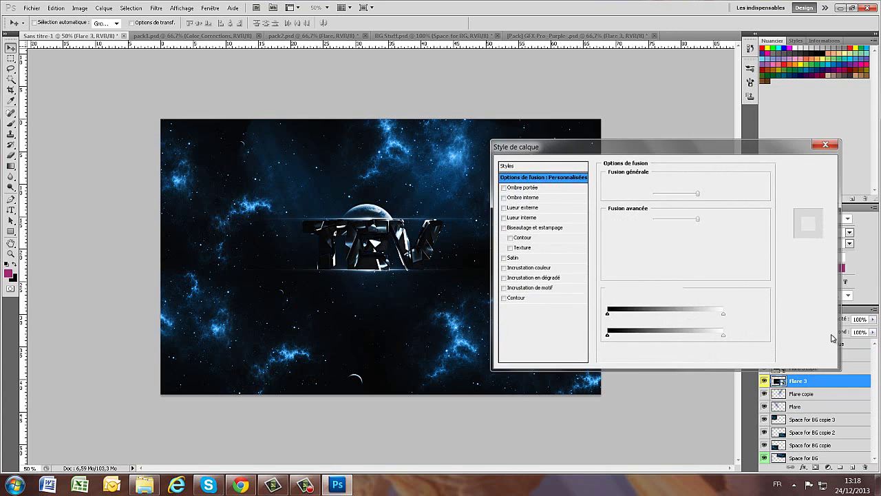
drag(816, 379, 810, 349)
drag(819, 381, 819, 350)
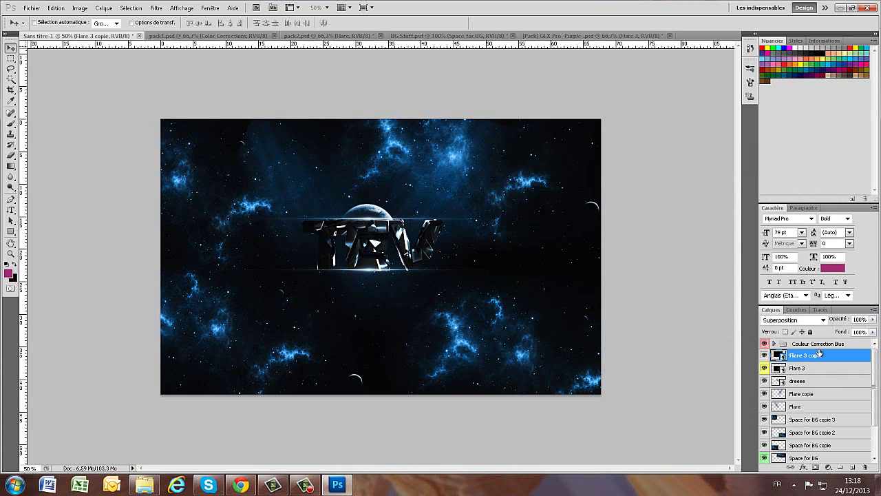
Move the Flare and Flare copie layers above Flare 3 copie, with Flare copie uppermost.
double_click(819, 406)
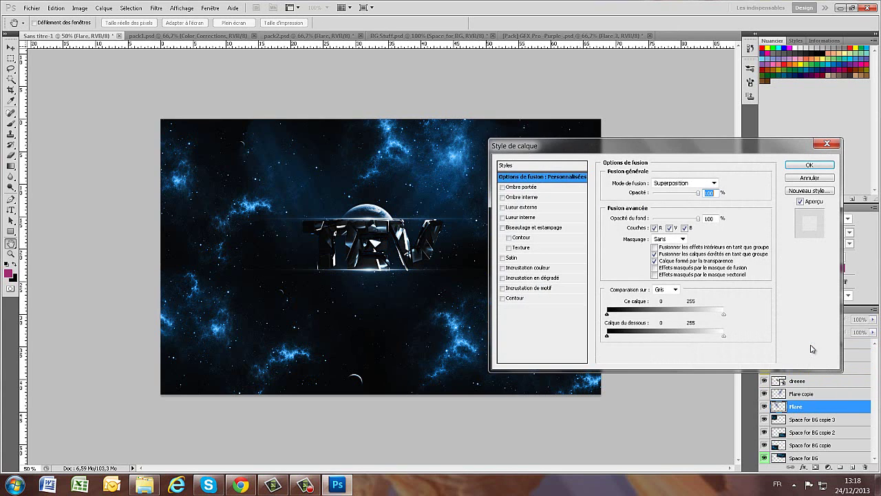
click(827, 144)
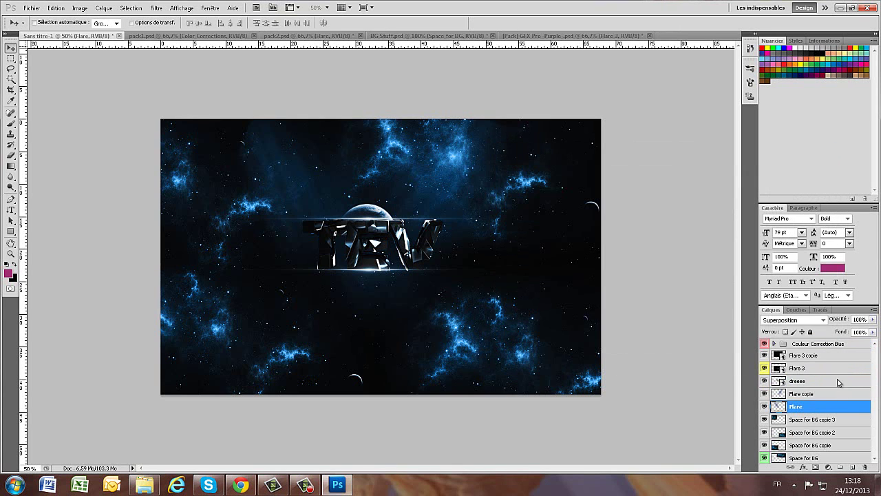
drag(814, 406, 817, 353)
double_click(812, 406)
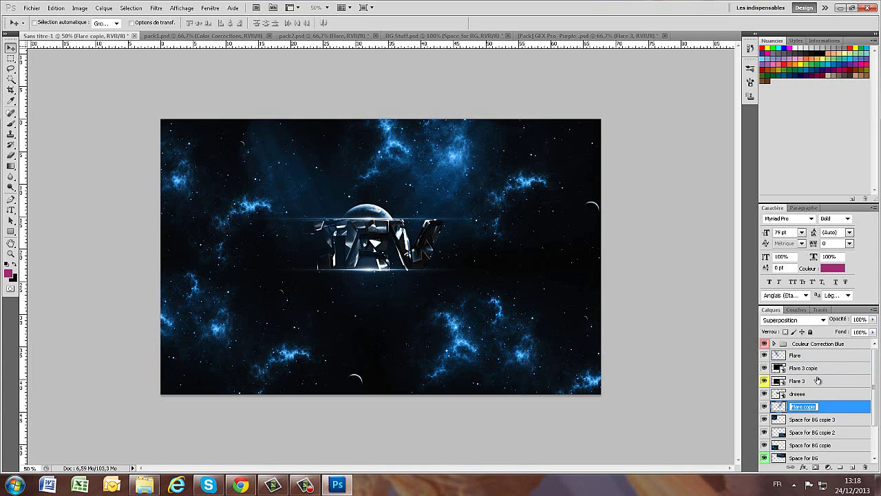
click(832, 416)
drag(831, 405, 829, 352)
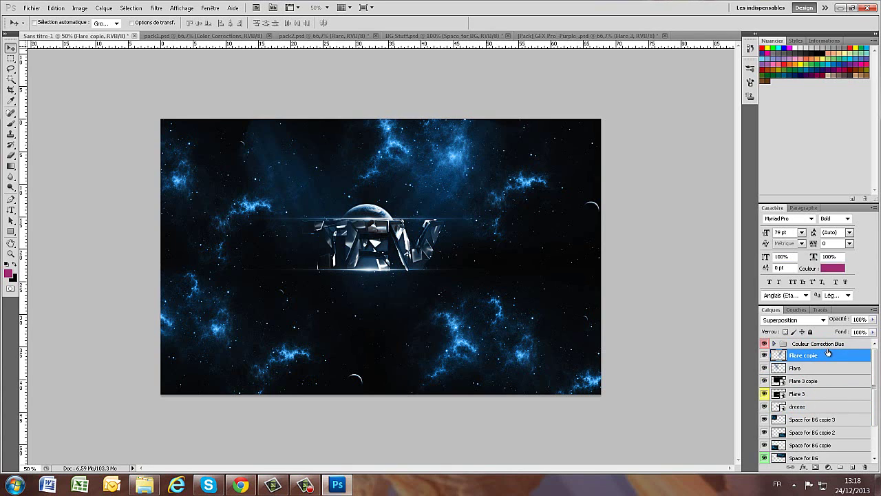
click(817, 407)
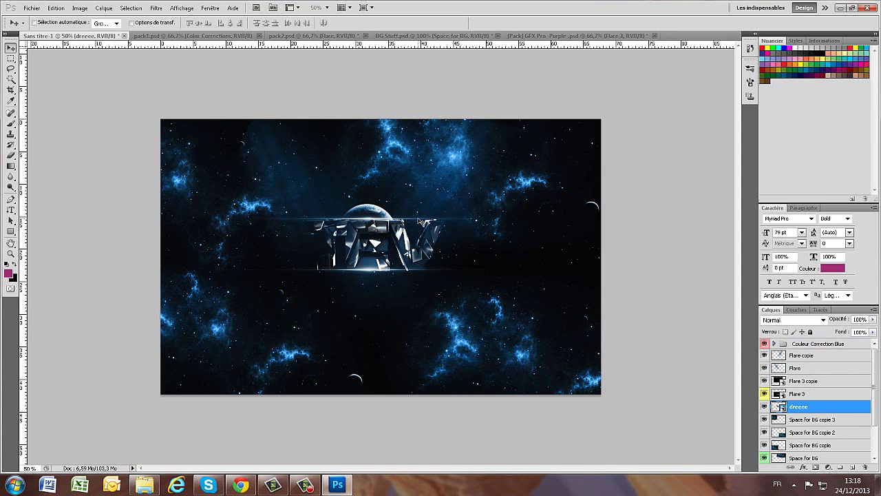
click(304, 486)
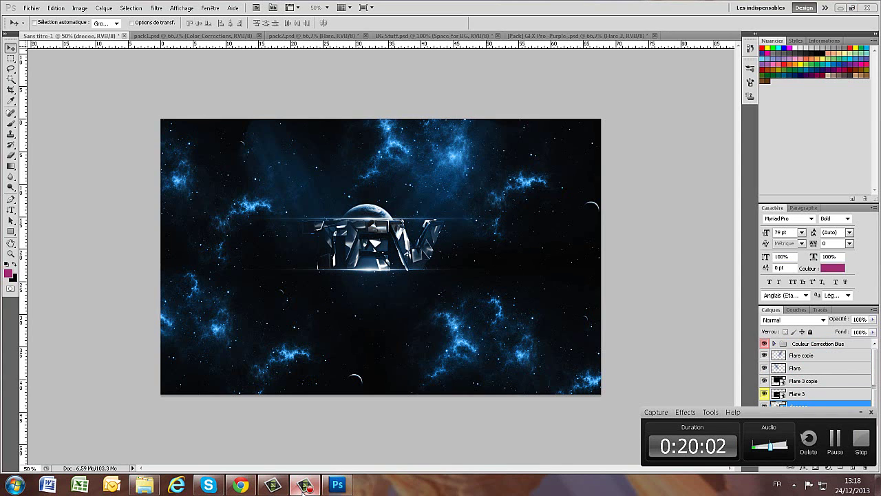
click(303, 485)
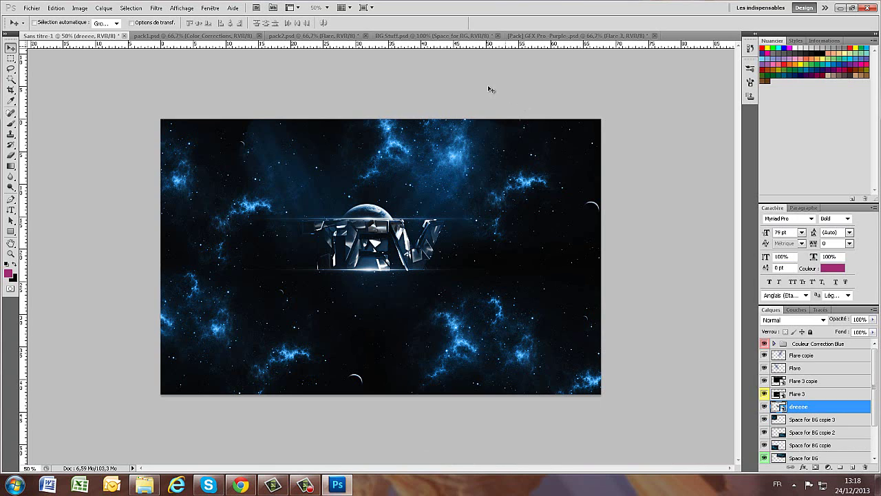
Switch to Chrome to view the YouTube channel page the artwork is made for, and return to Photoshop.
click(241, 485)
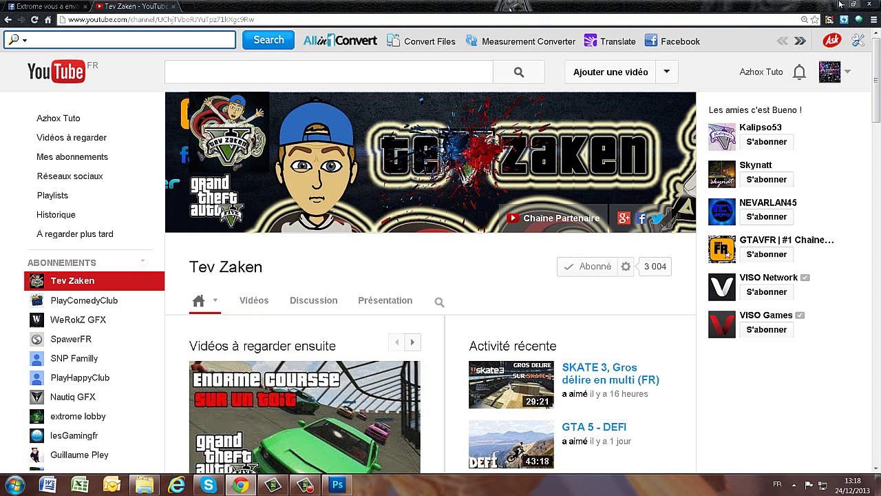
click(840, 5)
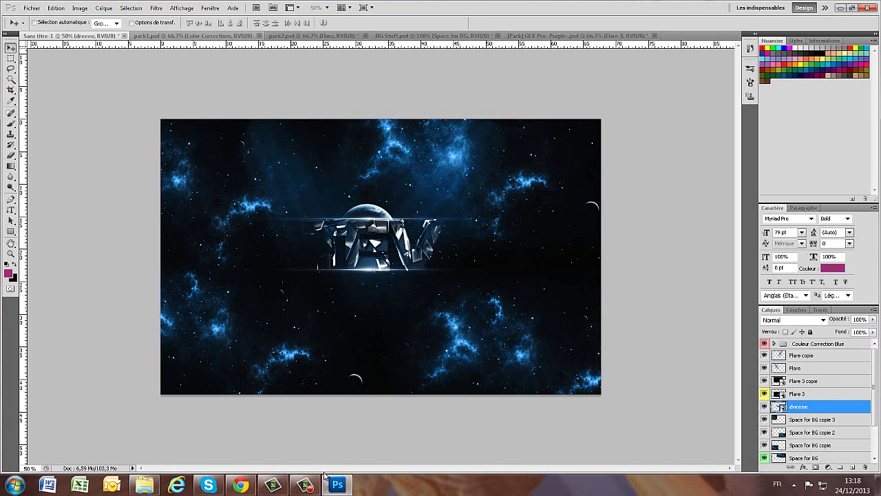
mouse_move(315, 484)
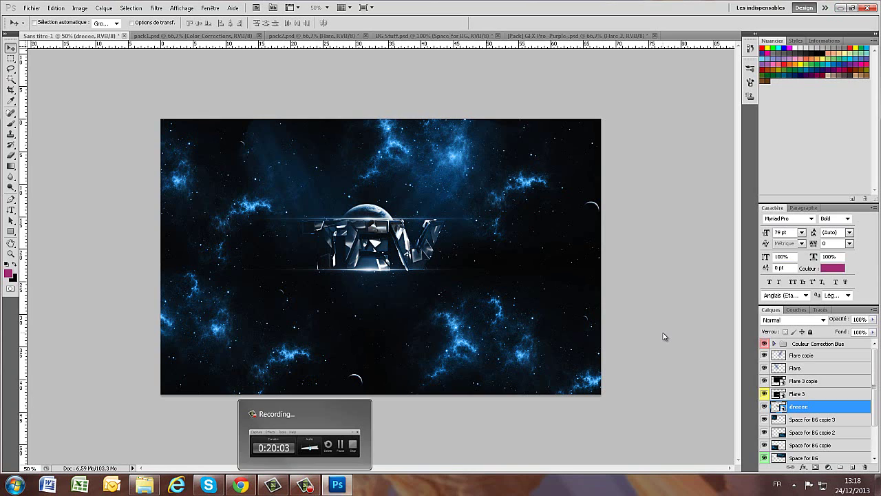